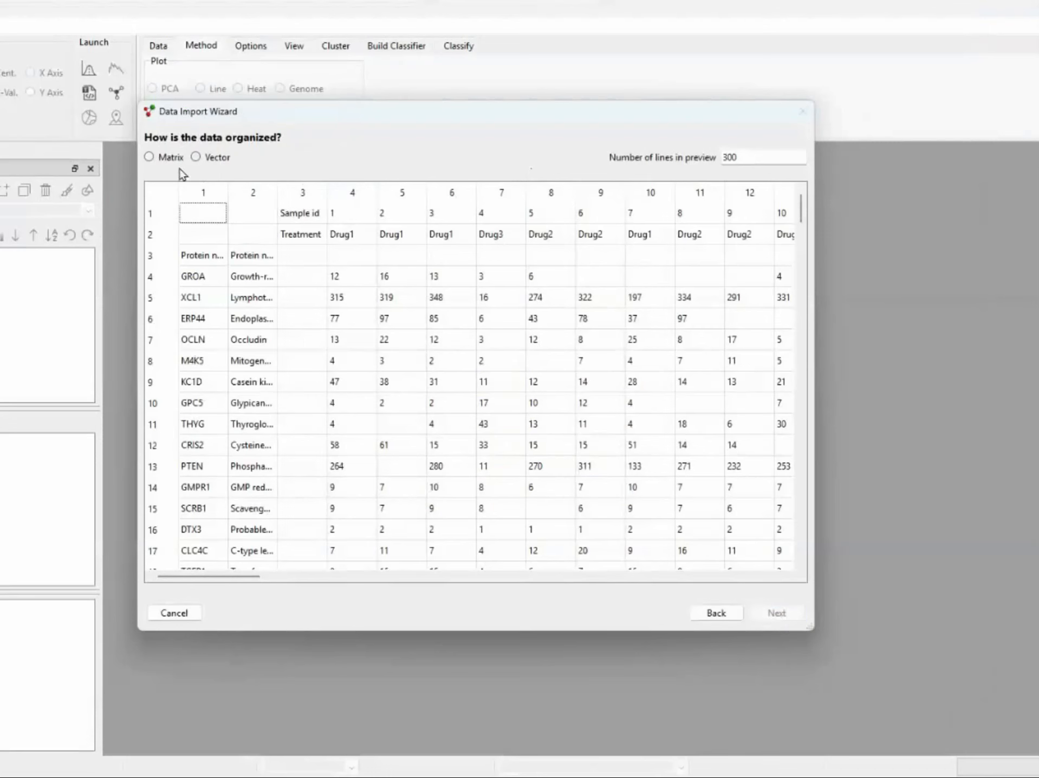
Set the imported data's organization to Matrix and keep its rows treated as variables
{"action": "left_click", "coordinate": [148, 157]}
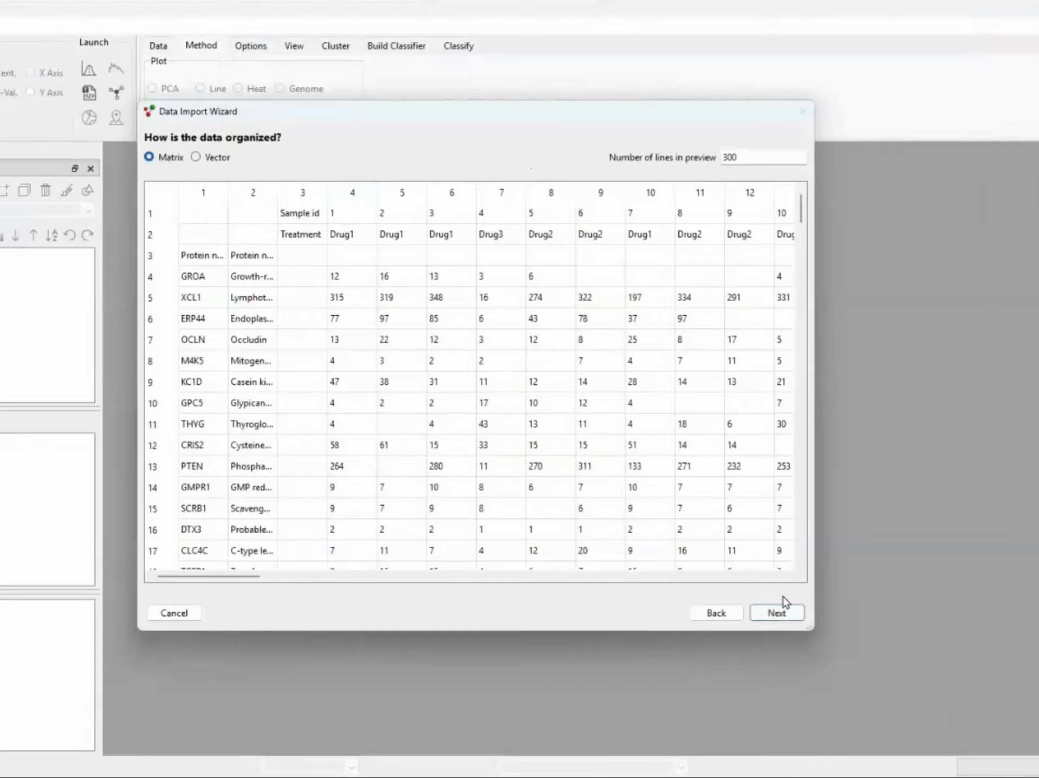
{"action": "left_click", "coordinate": [780, 612]}
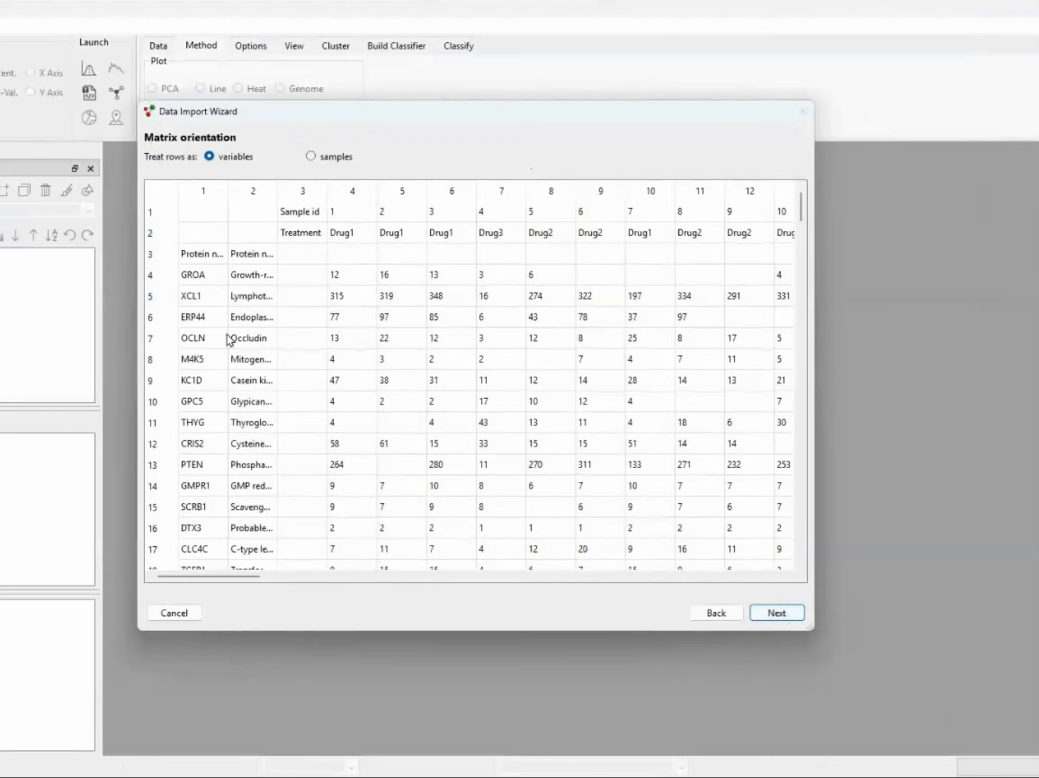
{"action": "left_click", "coordinate": [781, 615]}
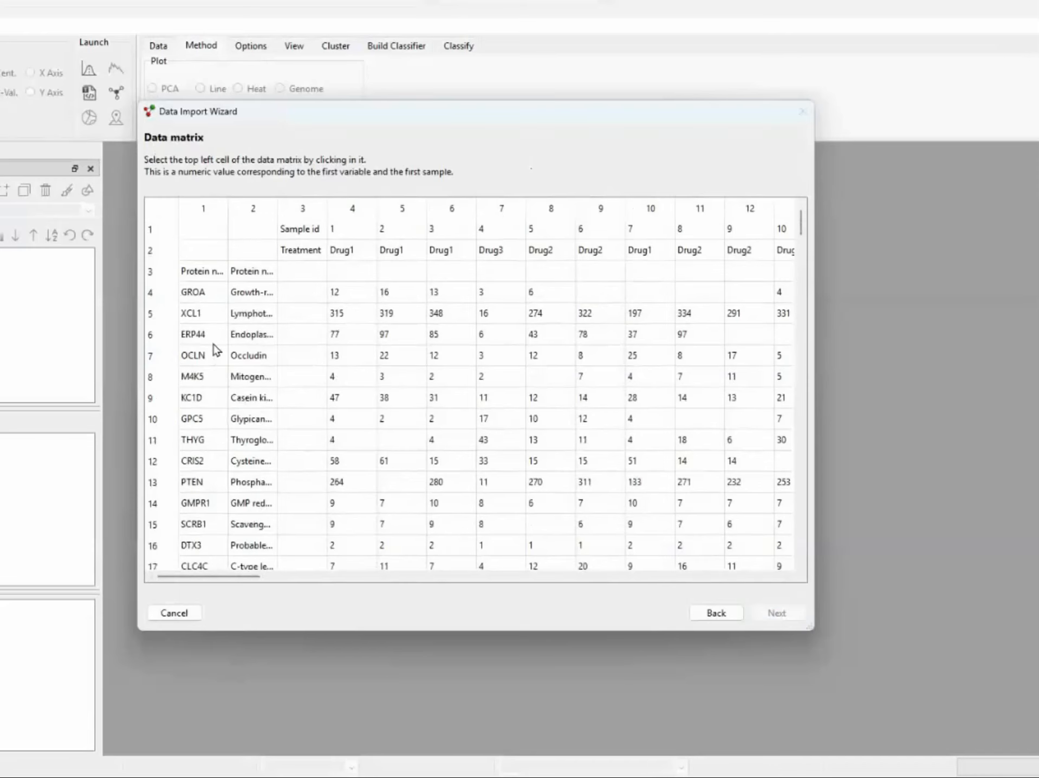
Define the numeric data matrix from row 4, column 4 through row 217, column 75
{"action": "left_click", "coordinate": [339, 297]}
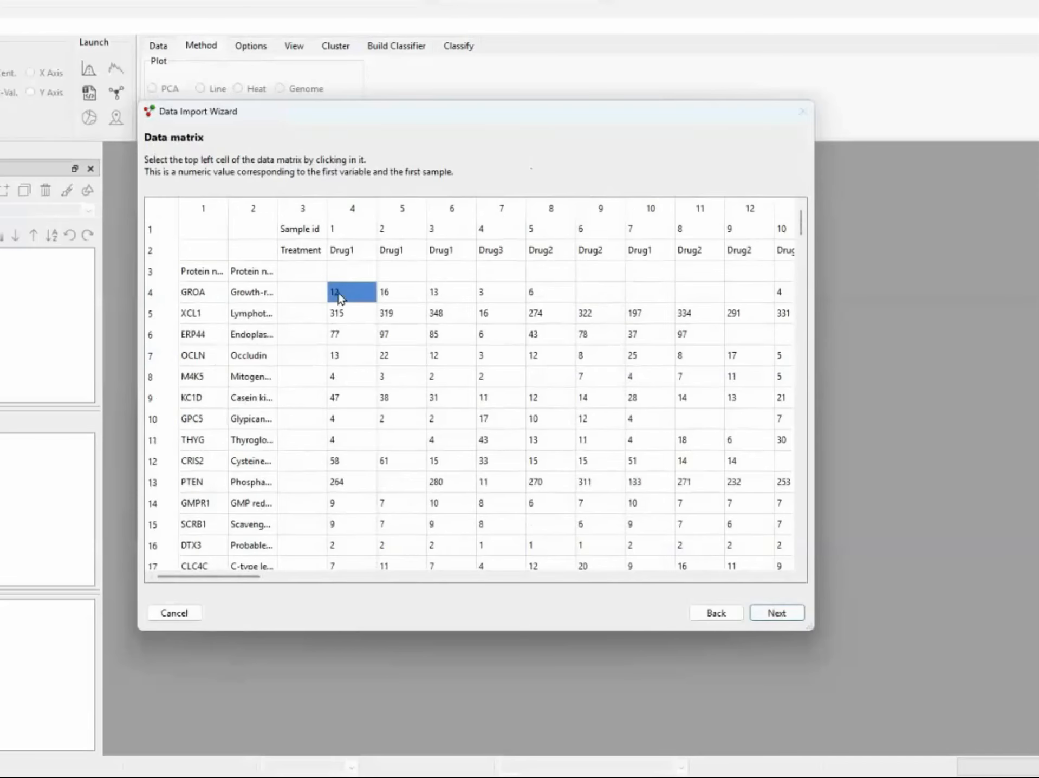
{"action": "left_click", "coordinate": [773, 612]}
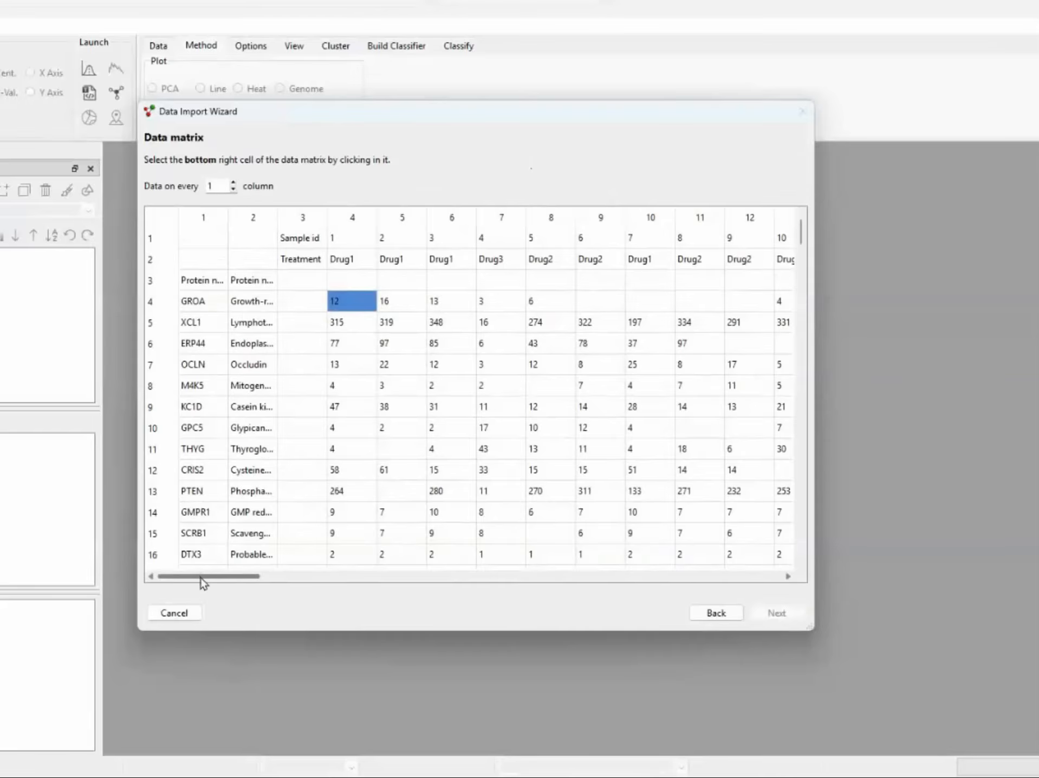
{"action": "left_click_drag", "start_coordinate": [200, 580], "coordinate": [737, 576]}
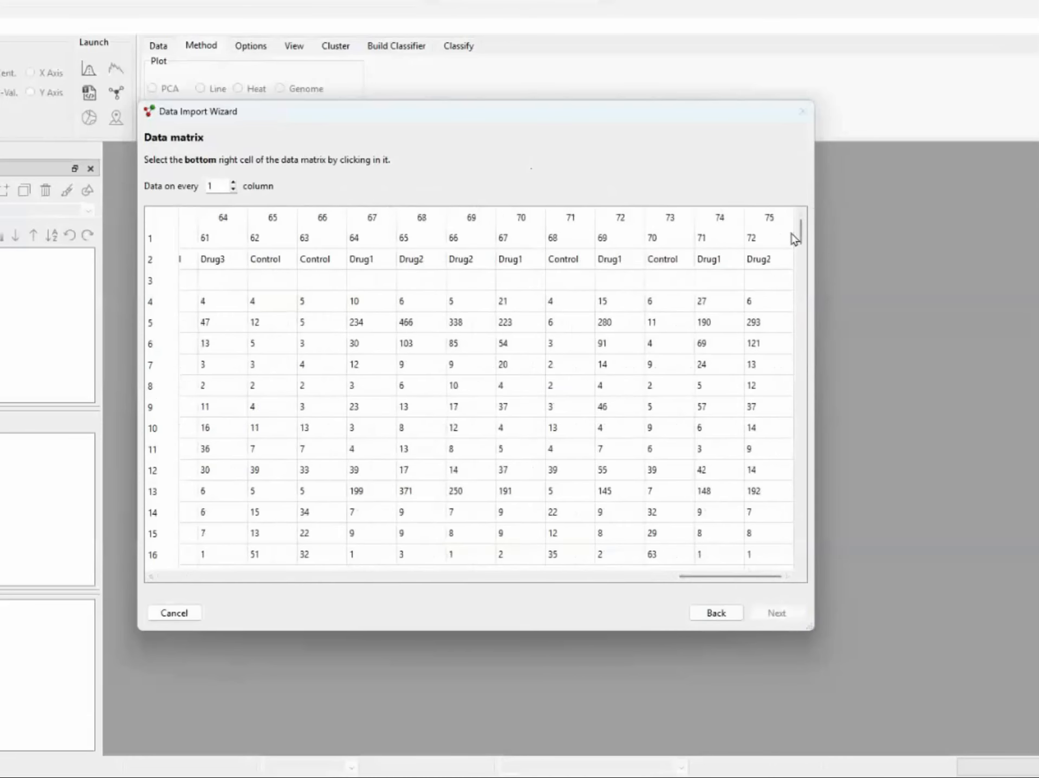
{"action": "left_click_drag", "start_coordinate": [801, 230], "coordinate": [794, 561]}
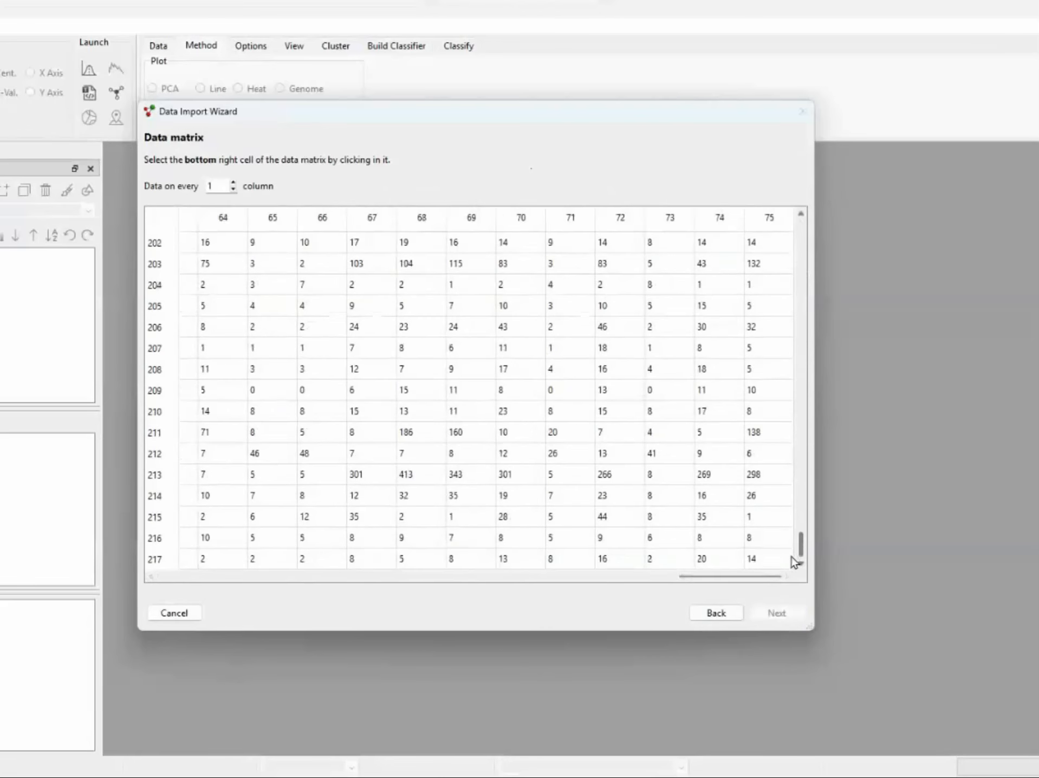
{"action": "left_click", "coordinate": [755, 559]}
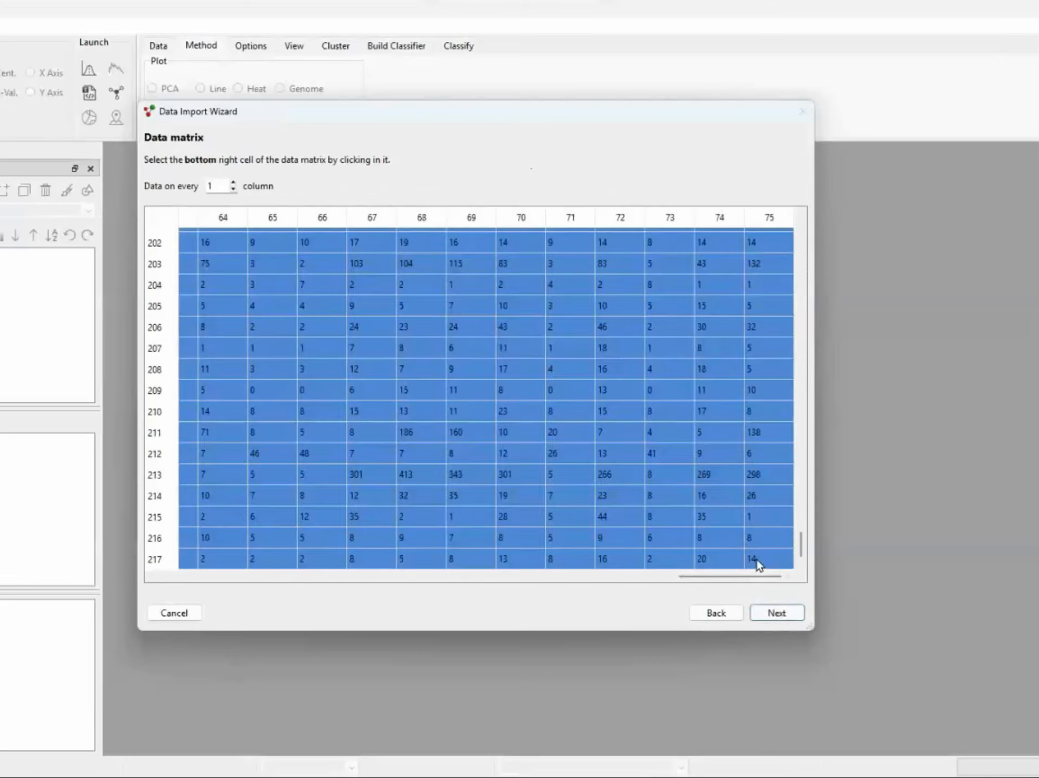
{"action": "left_click", "coordinate": [761, 614]}
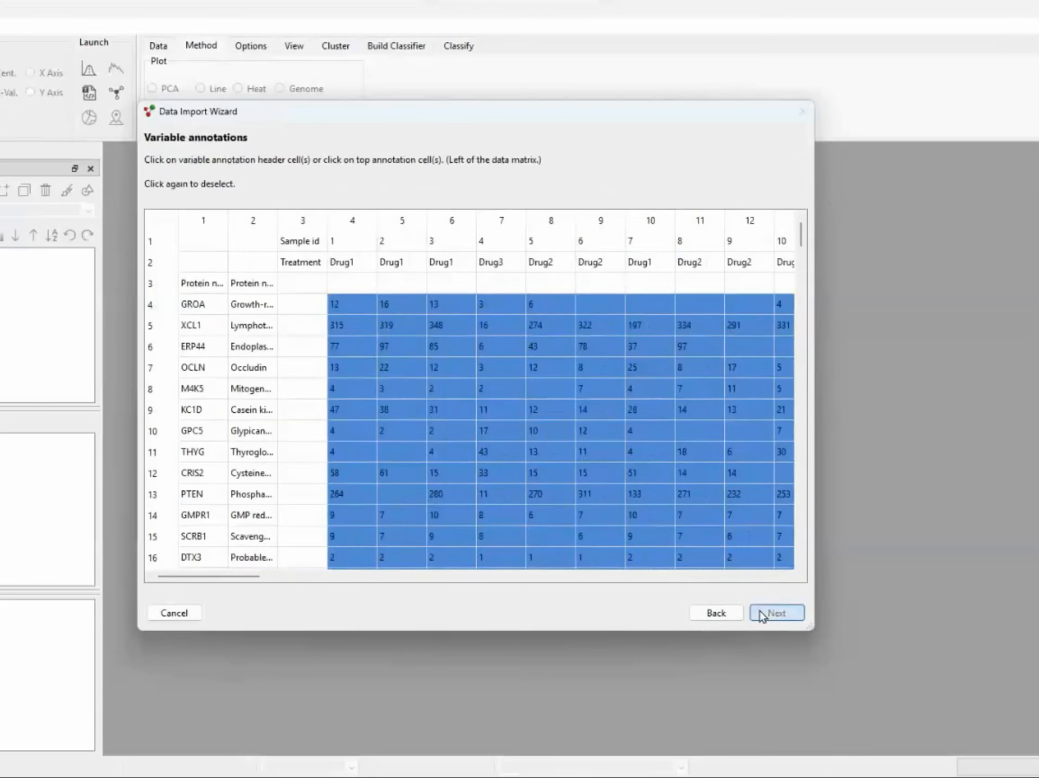
Mark the Protein name and Protein name (long) columns as variable annotations
{"action": "left_click", "coordinate": [198, 286]}
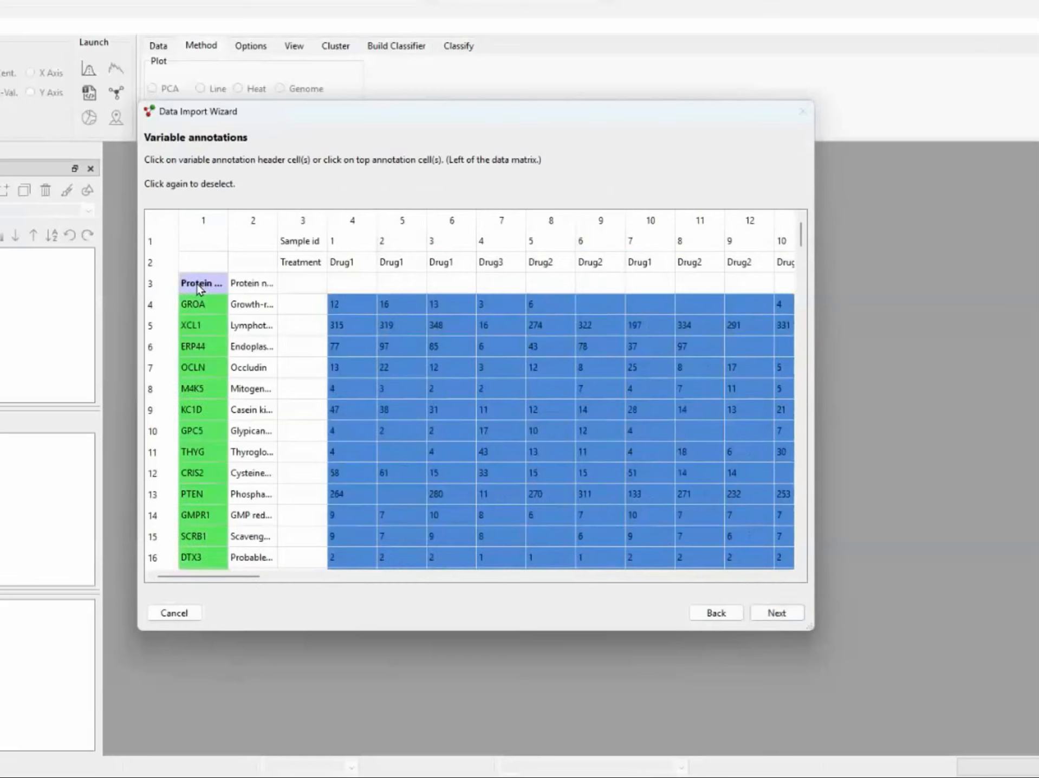
{"action": "left_click", "coordinate": [255, 288]}
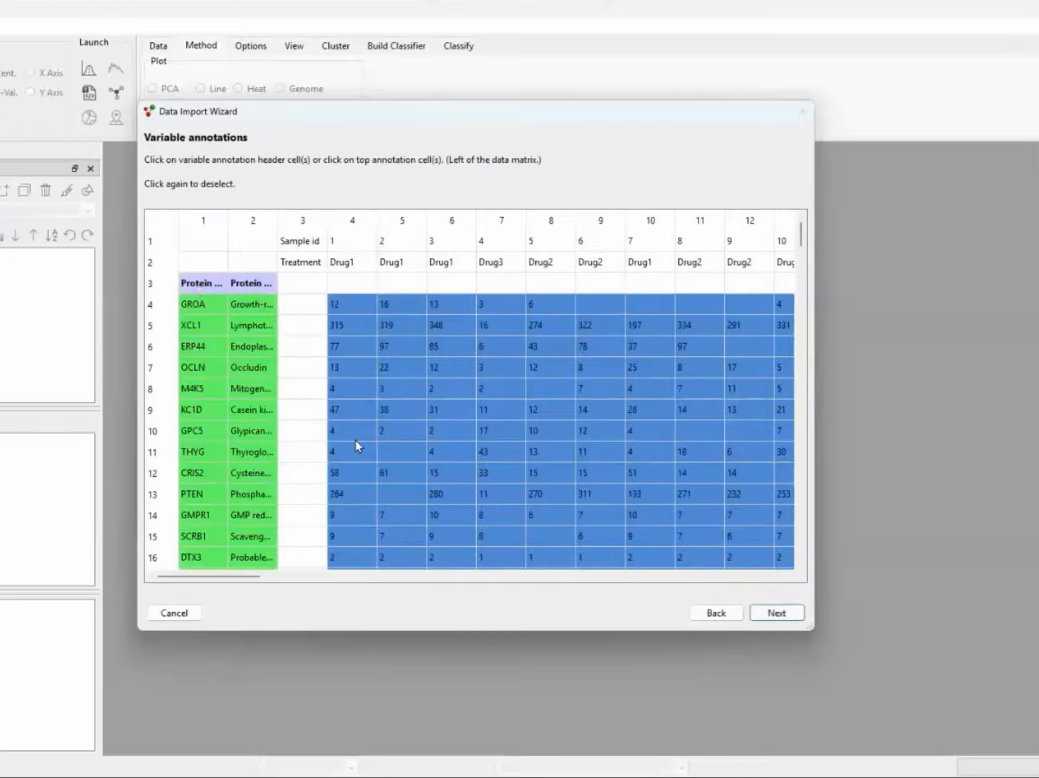
{"action": "left_click", "coordinate": [775, 614]}
Mark the Sample id and Treatment rows as sample annotations and finish the import
{"action": "left_click", "coordinate": [300, 243]}
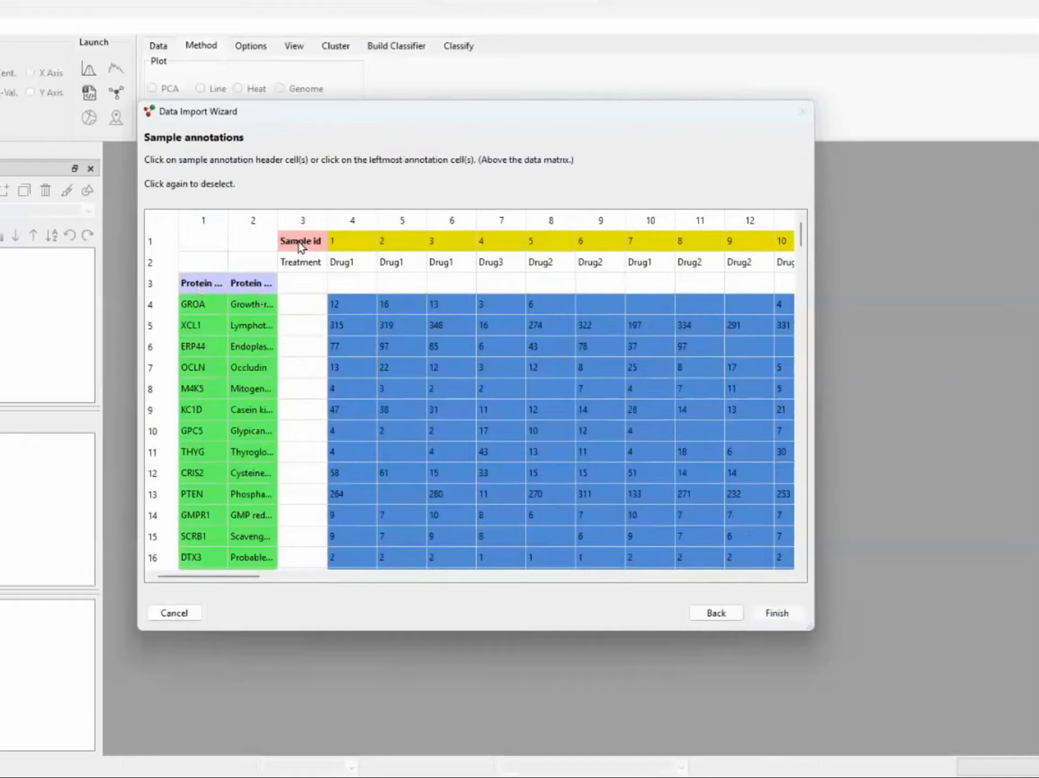
{"action": "left_click", "coordinate": [299, 263]}
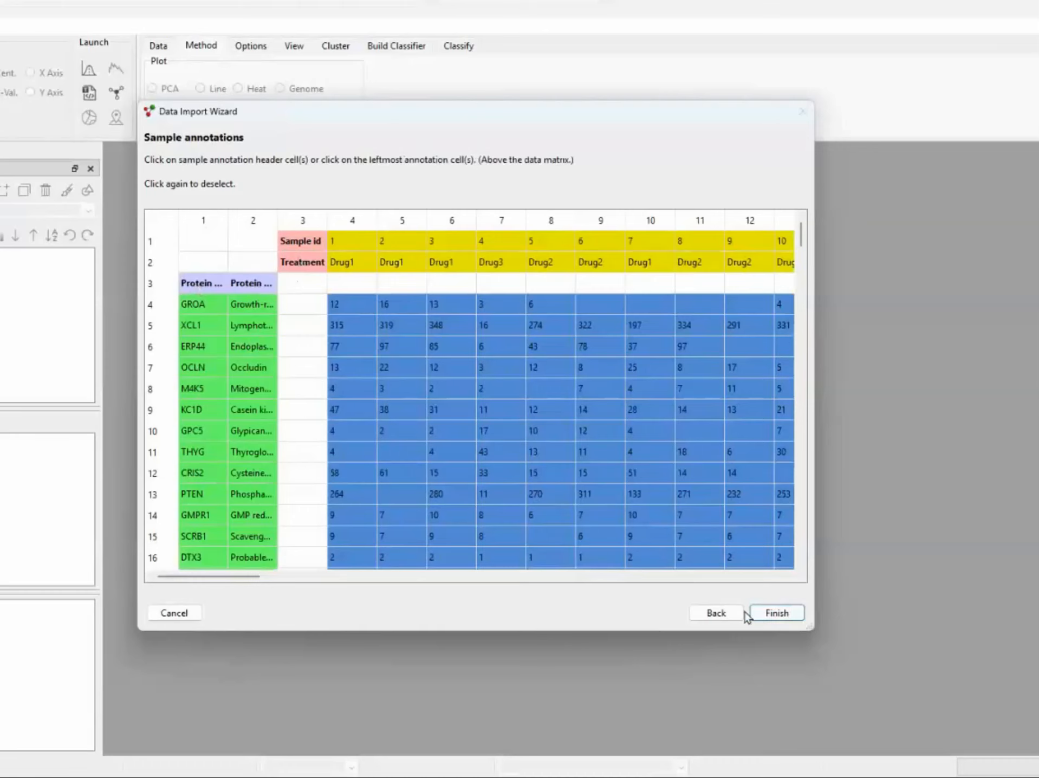
{"action": "left_click", "coordinate": [777, 613]}
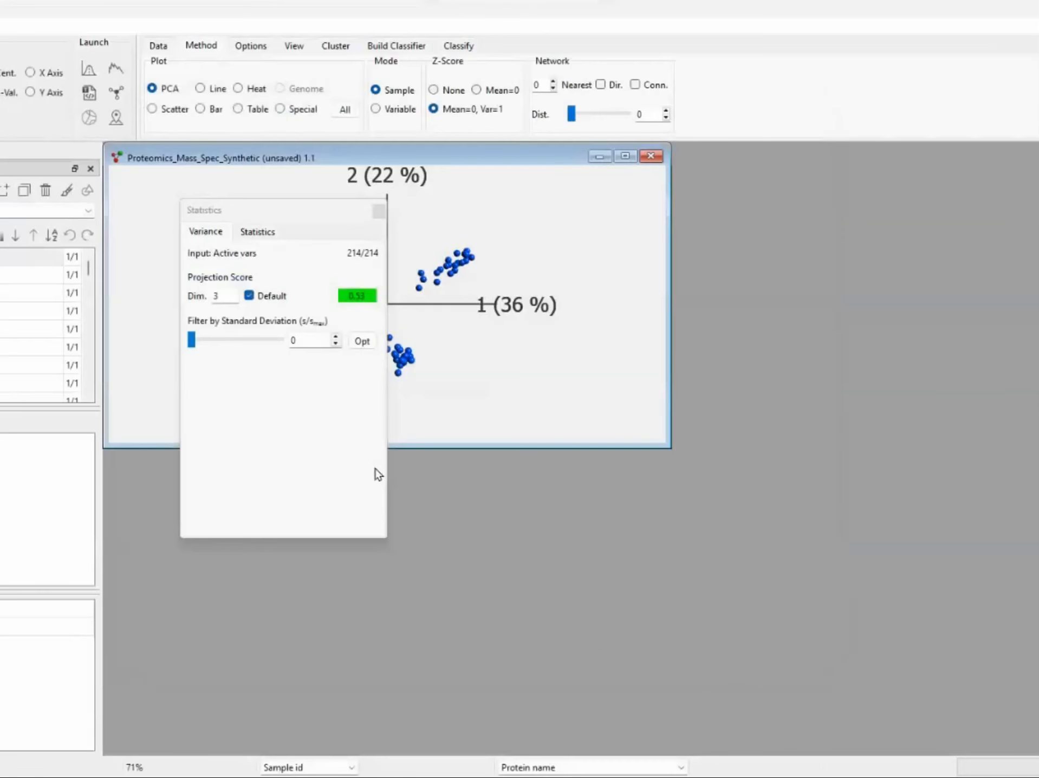
Maximize the PCA plot with the Statistics window moved aside, and rotate it to show the third component
{"action": "left_click_drag", "start_coordinate": [297, 215], "coordinate": [875, 271]}
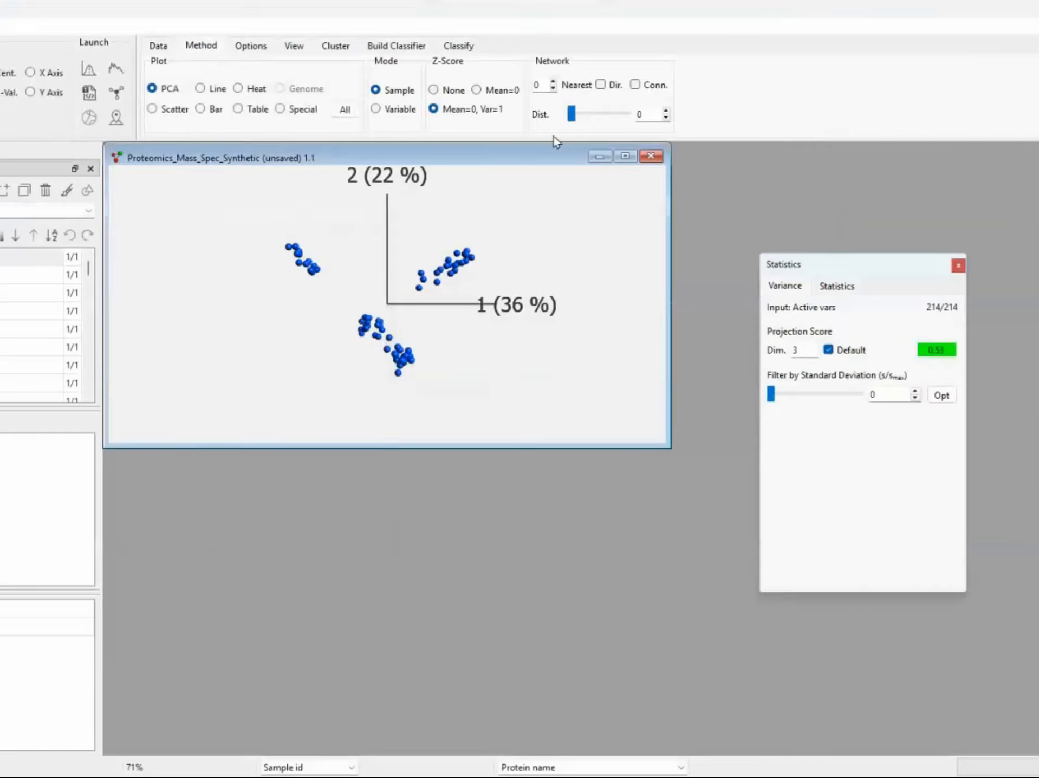
{"action": "left_click", "coordinate": [625, 156]}
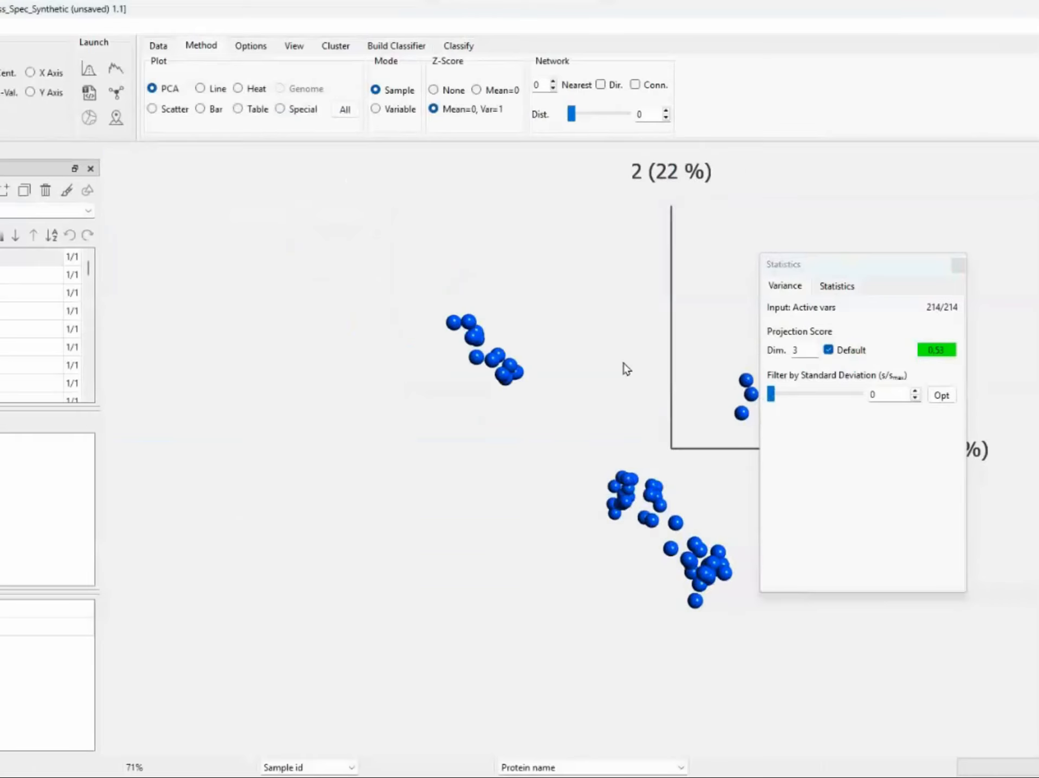
{"action": "left_click_drag", "start_coordinate": [627, 368], "coordinate": [701, 296]}
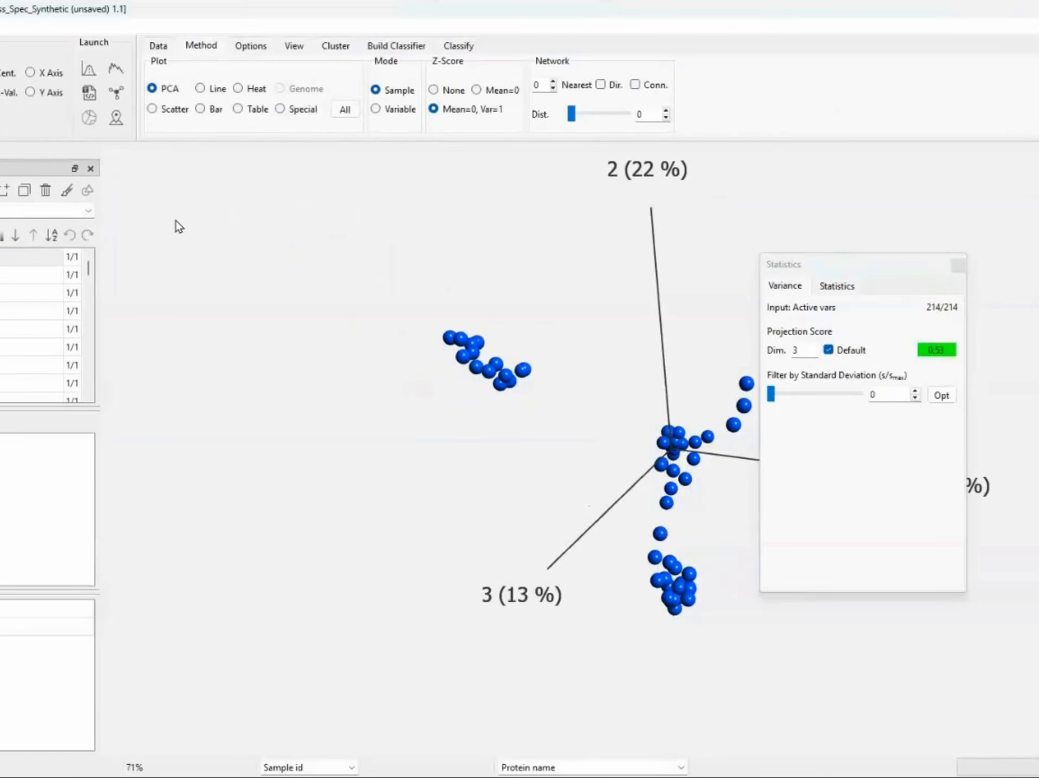
Change the plot type from PCA to Table and look through the protein values per sample
{"action": "left_click", "coordinate": [157, 45]}
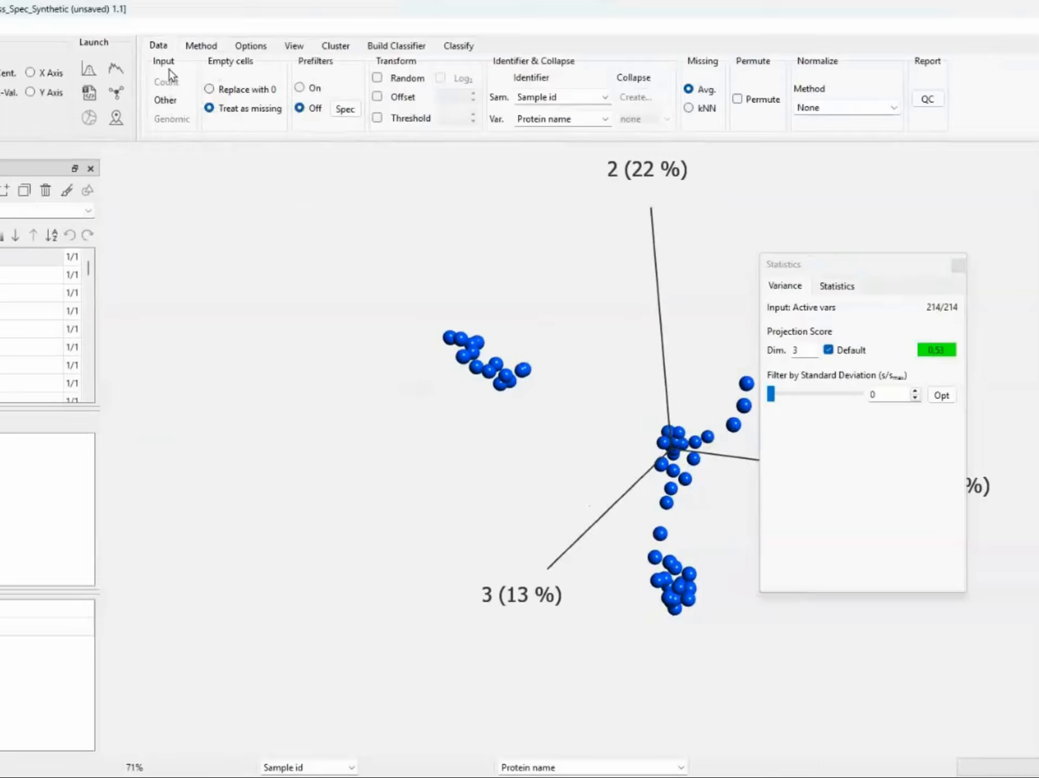
{"action": "left_click", "coordinate": [206, 48]}
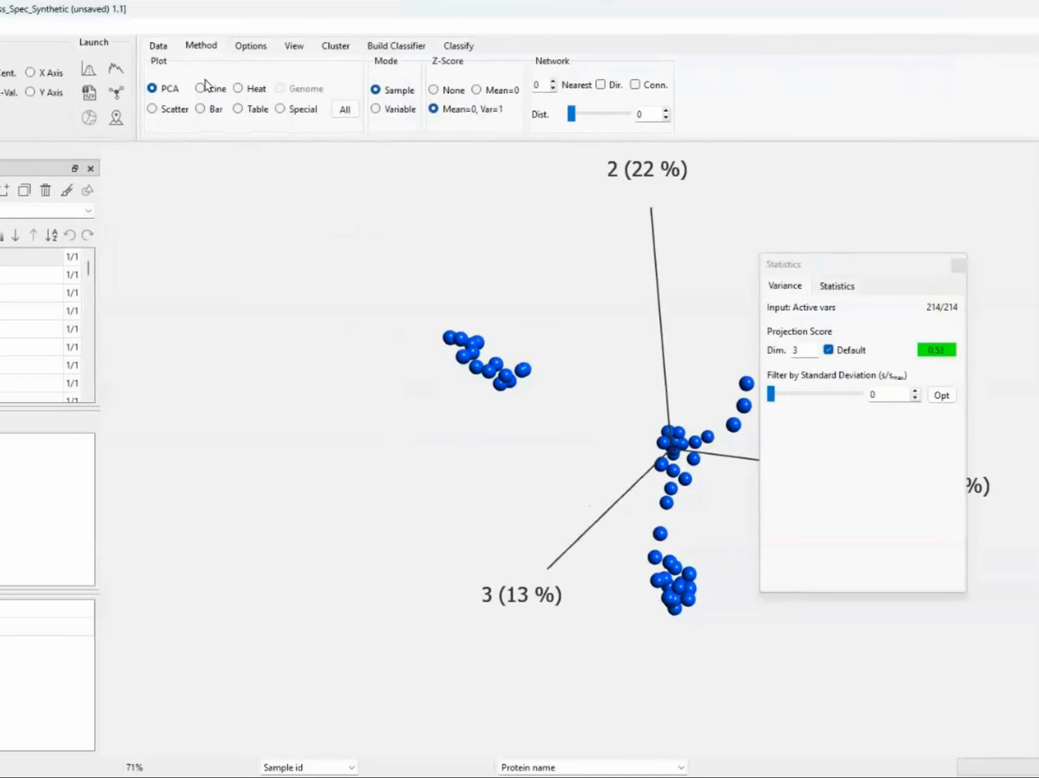
{"action": "left_click", "coordinate": [238, 110]}
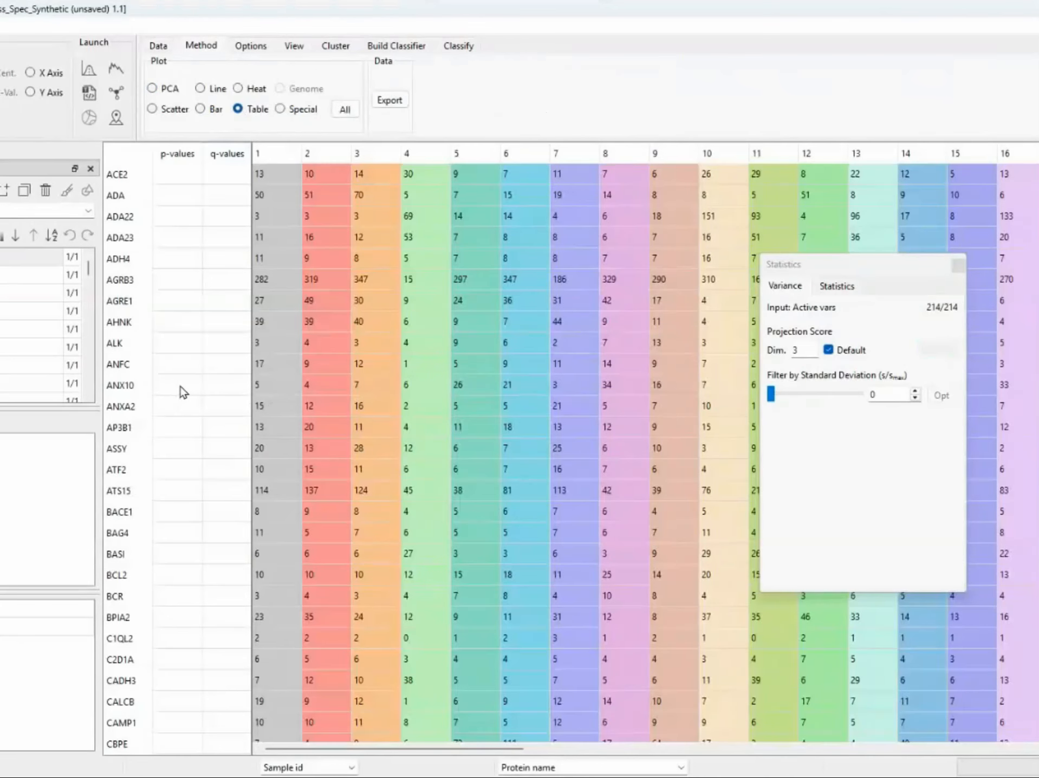
{"action": "scroll", "coordinate": [182, 390], "scroll_direction": "down", "scroll_amount": 4}
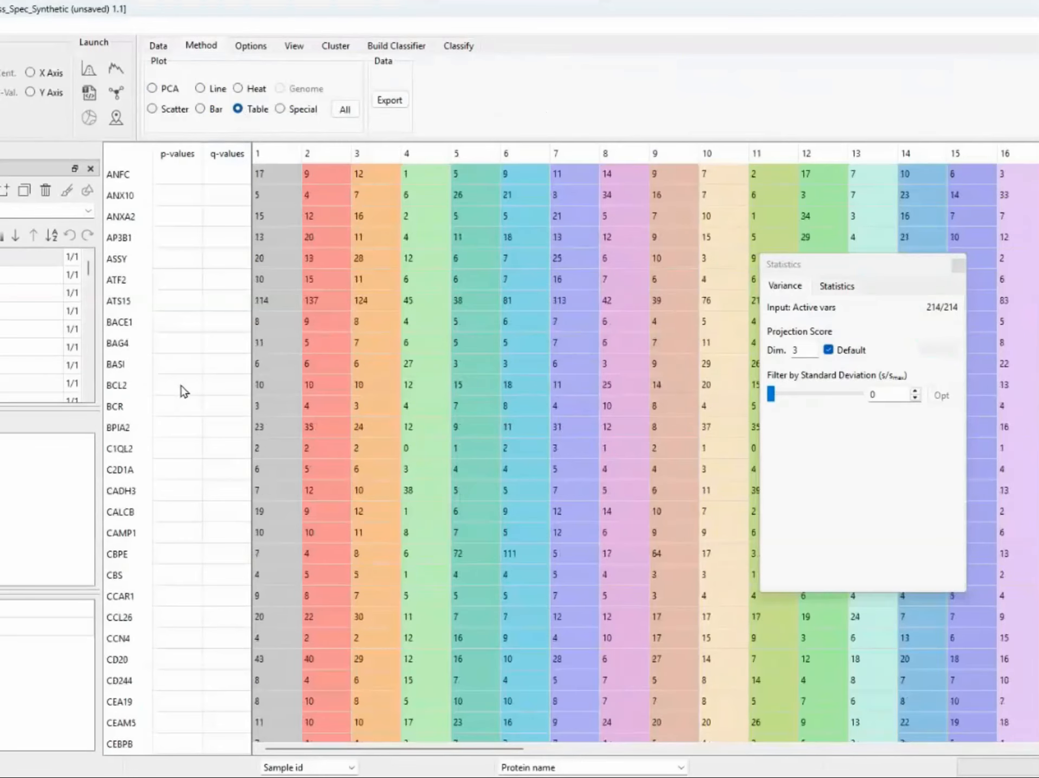
{"action": "scroll", "coordinate": [181, 390], "scroll_direction": "up", "scroll_amount": 4}
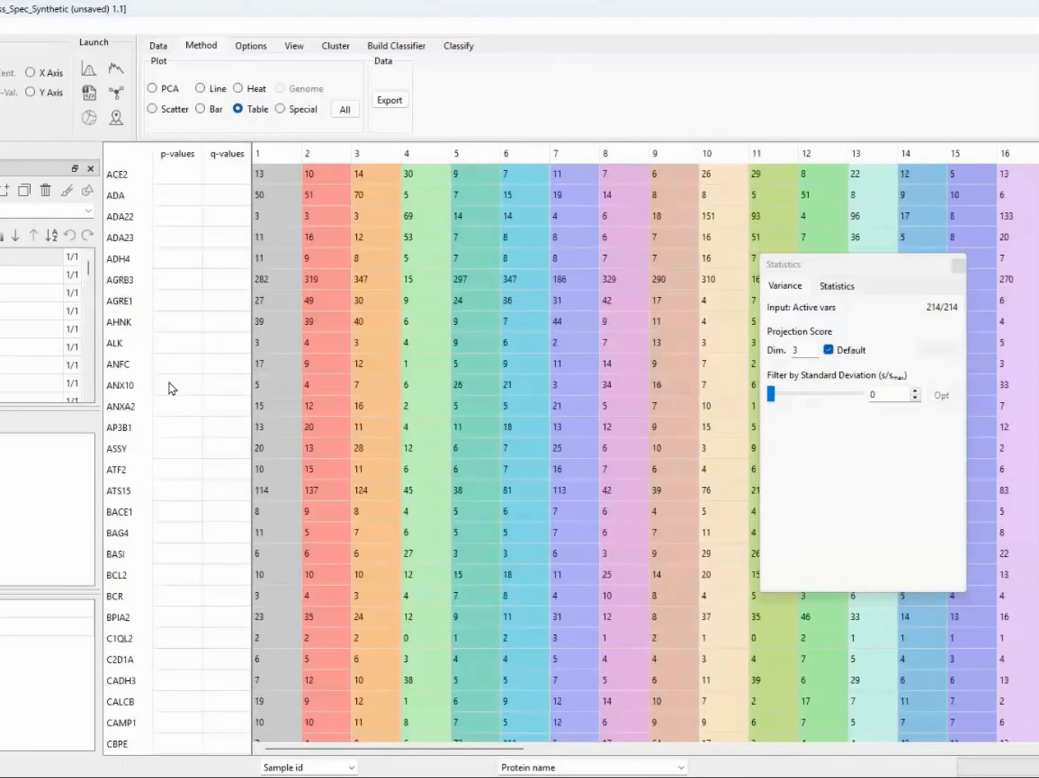
{"action": "scroll", "coordinate": [434, 378], "scroll_direction": "down", "scroll_amount": 4}
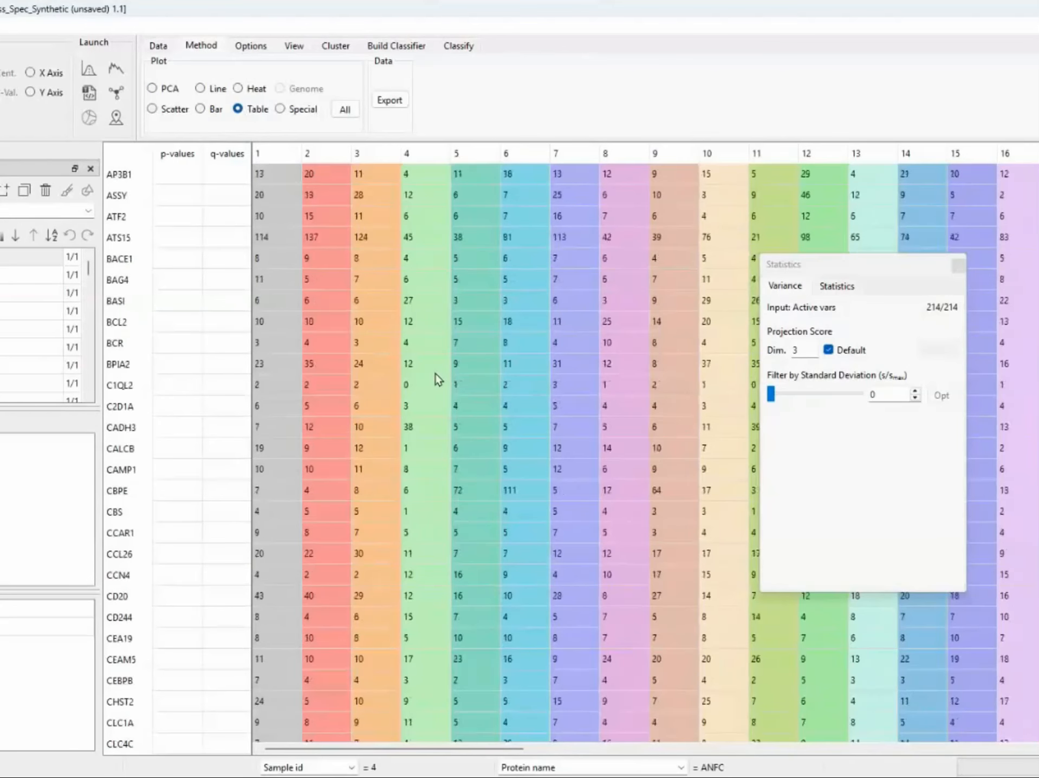
{"action": "scroll", "coordinate": [425, 378], "scroll_direction": "up", "scroll_amount": 4}
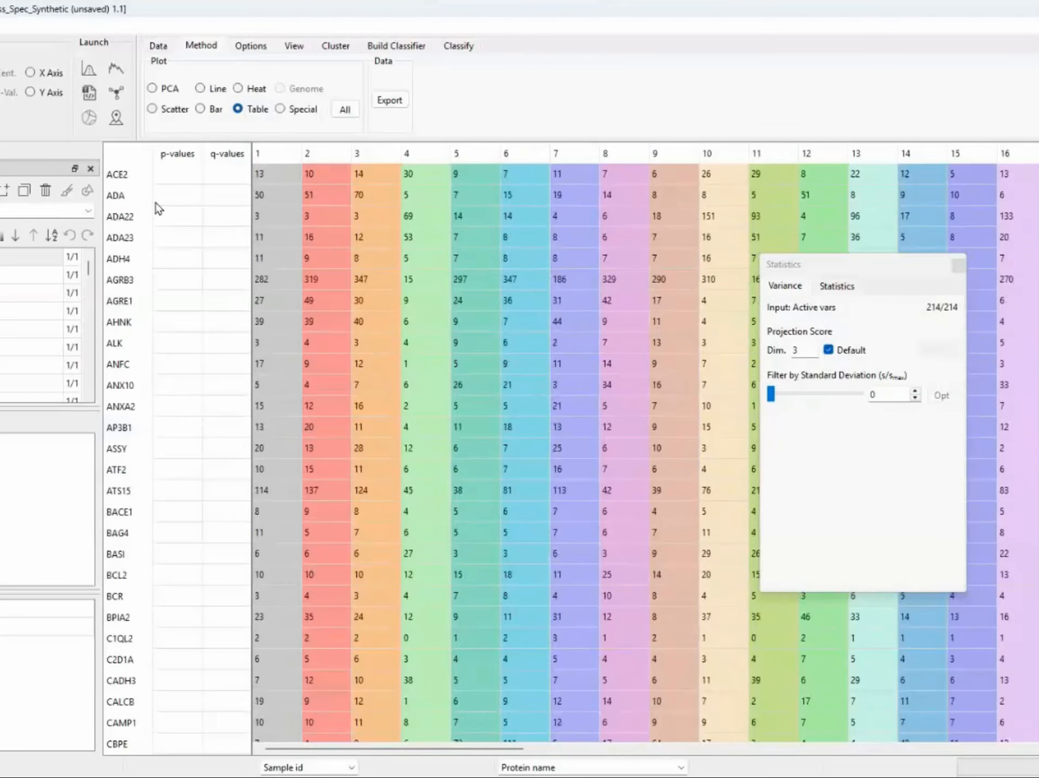
Set empty cells in the data to be replaced with 0
{"action": "left_click", "coordinate": [160, 45]}
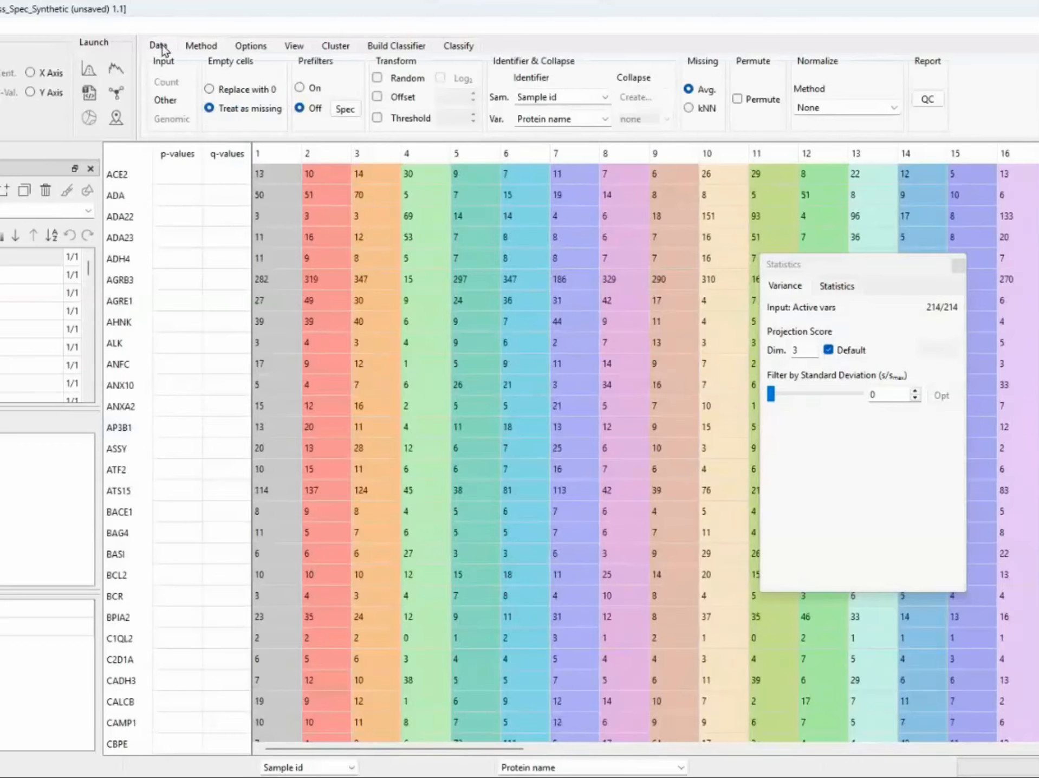
{"action": "left_click", "coordinate": [209, 90]}
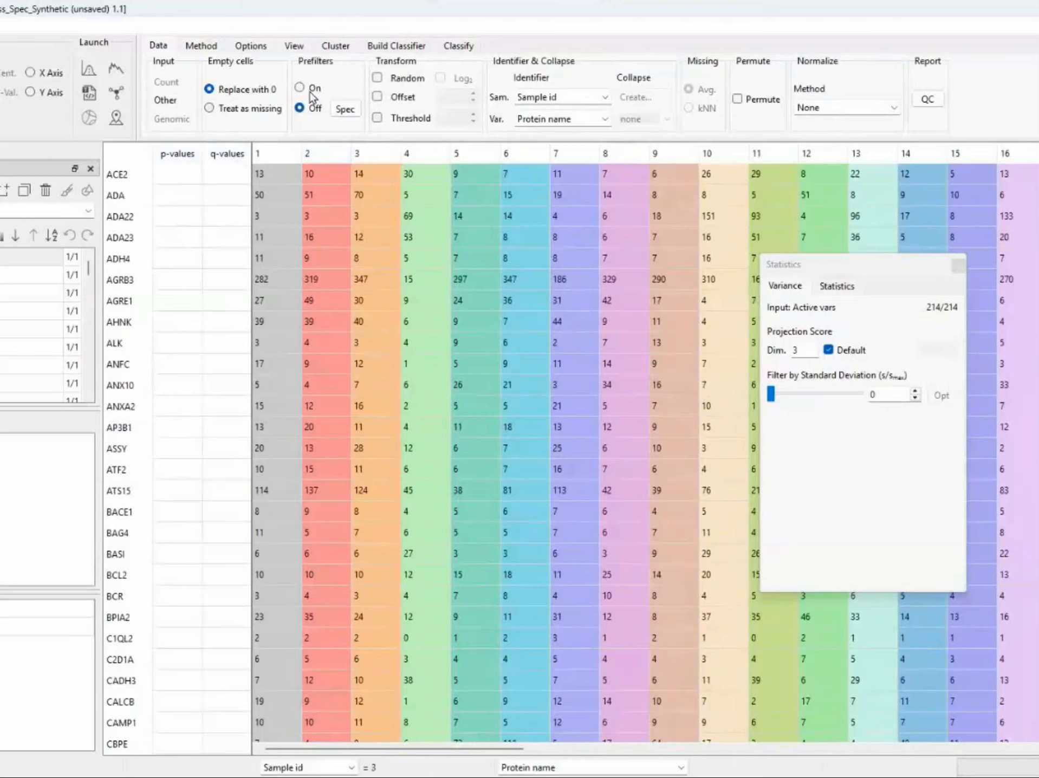
{"action": "left_click", "coordinate": [346, 109]}
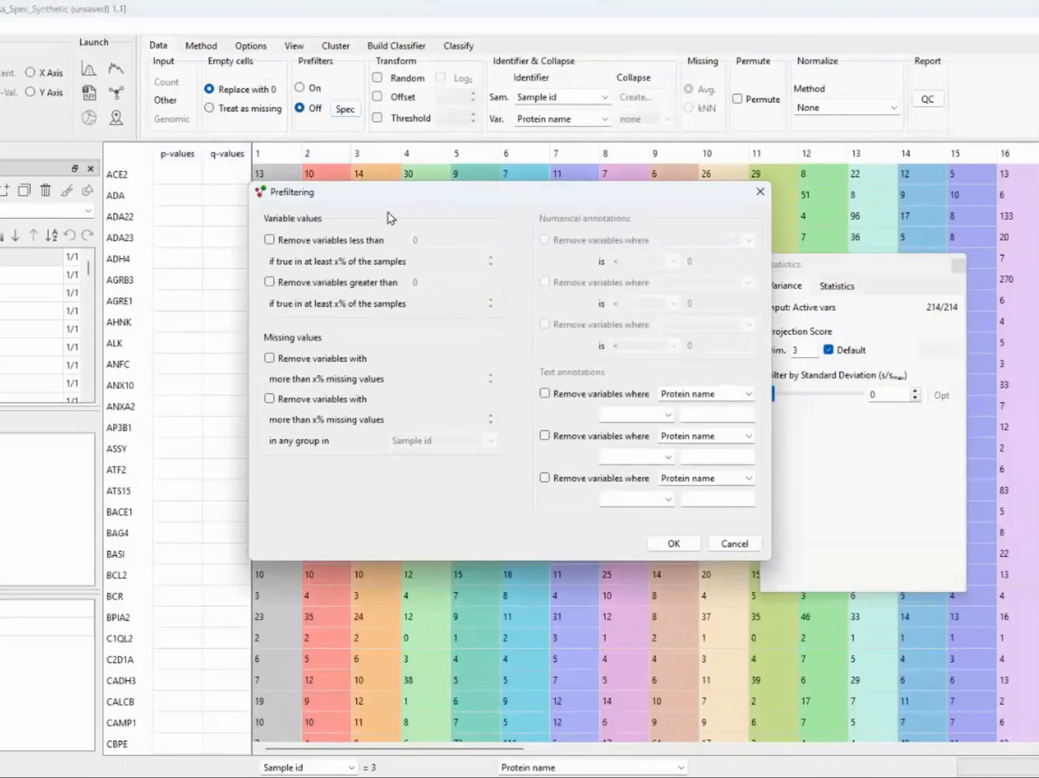
{"action": "left_click_drag", "start_coordinate": [390, 192], "coordinate": [334, 190]}
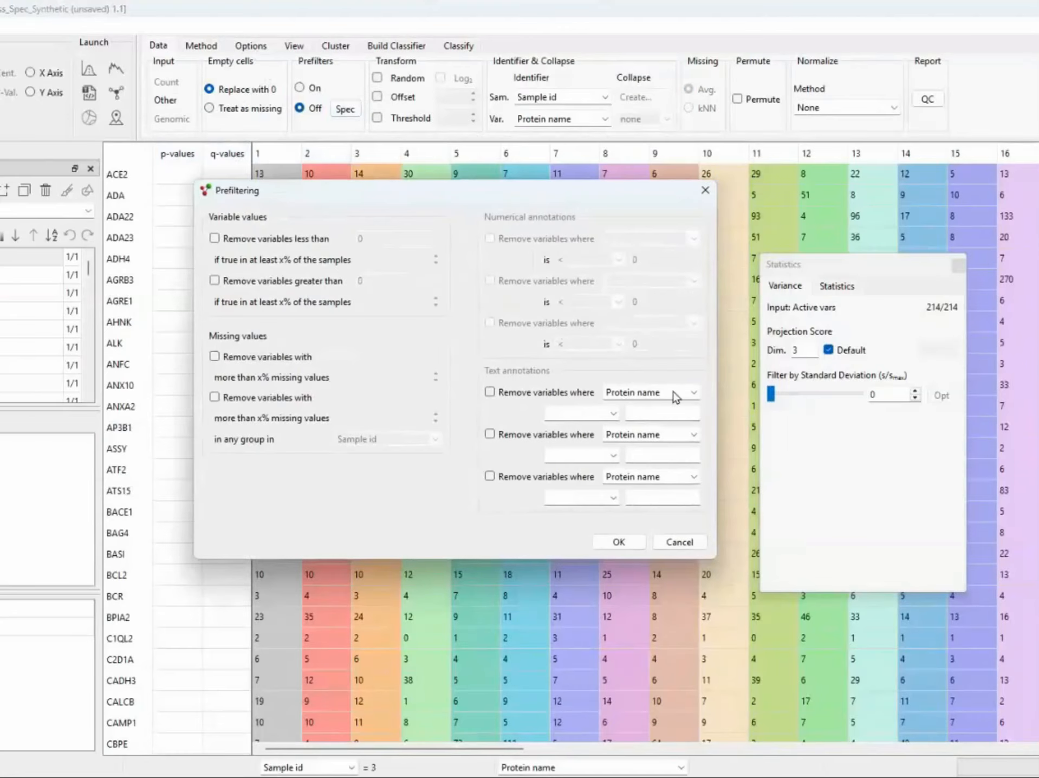
{"action": "left_click", "coordinate": [694, 393]}
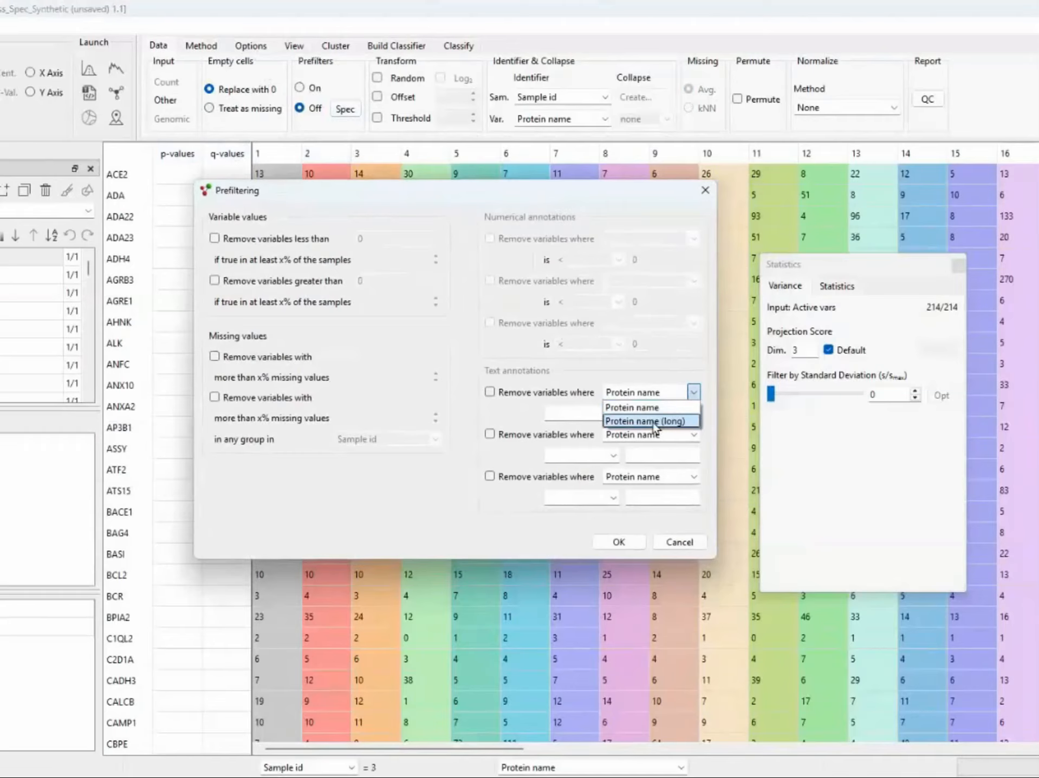
{"action": "left_click", "coordinate": [504, 413]}
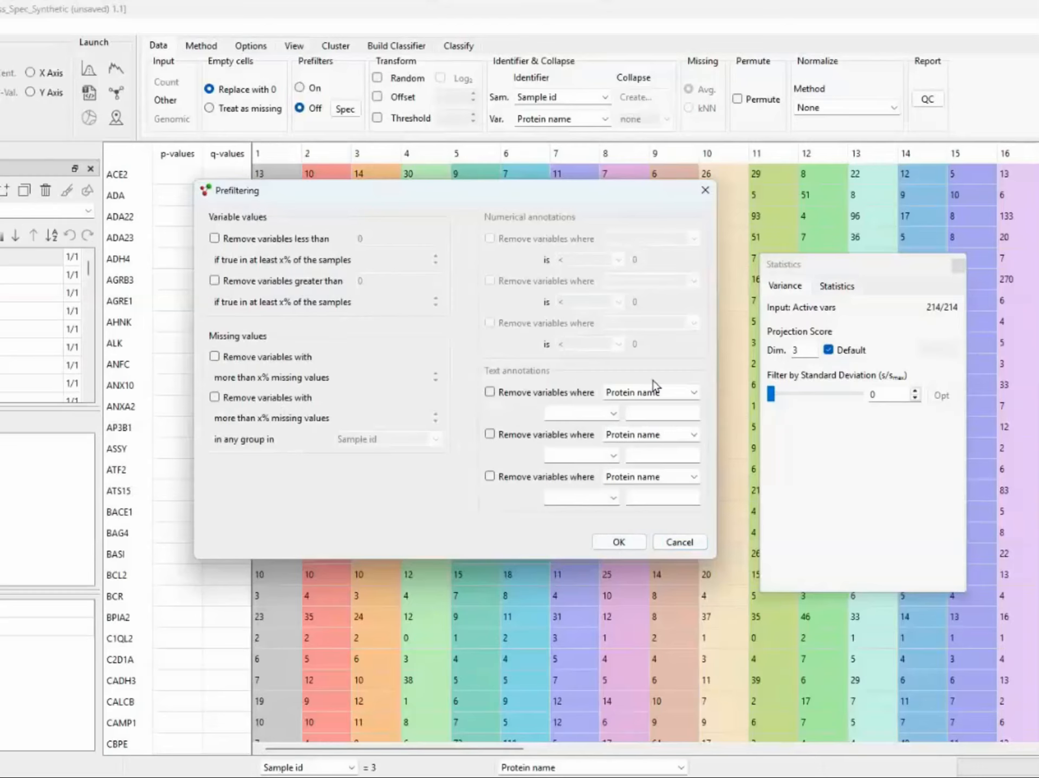
{"action": "left_click", "coordinate": [679, 542]}
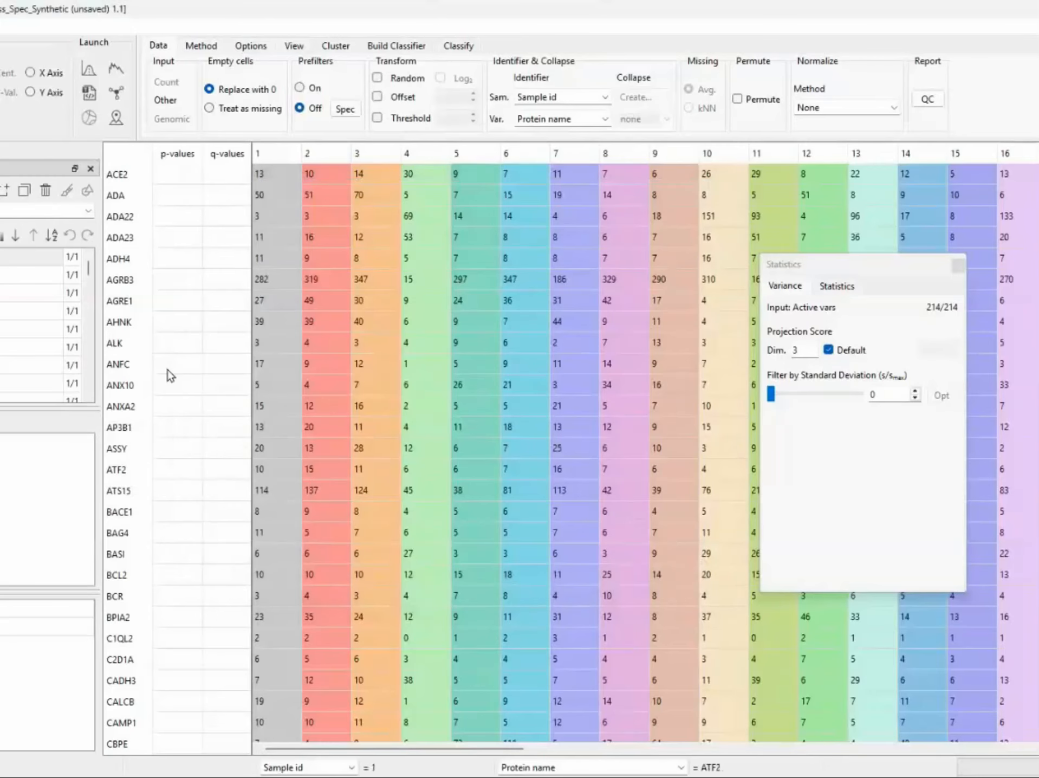
Transform the data with an offset of 0.1 and a Log2 transformation
{"action": "left_click", "coordinate": [378, 98]}
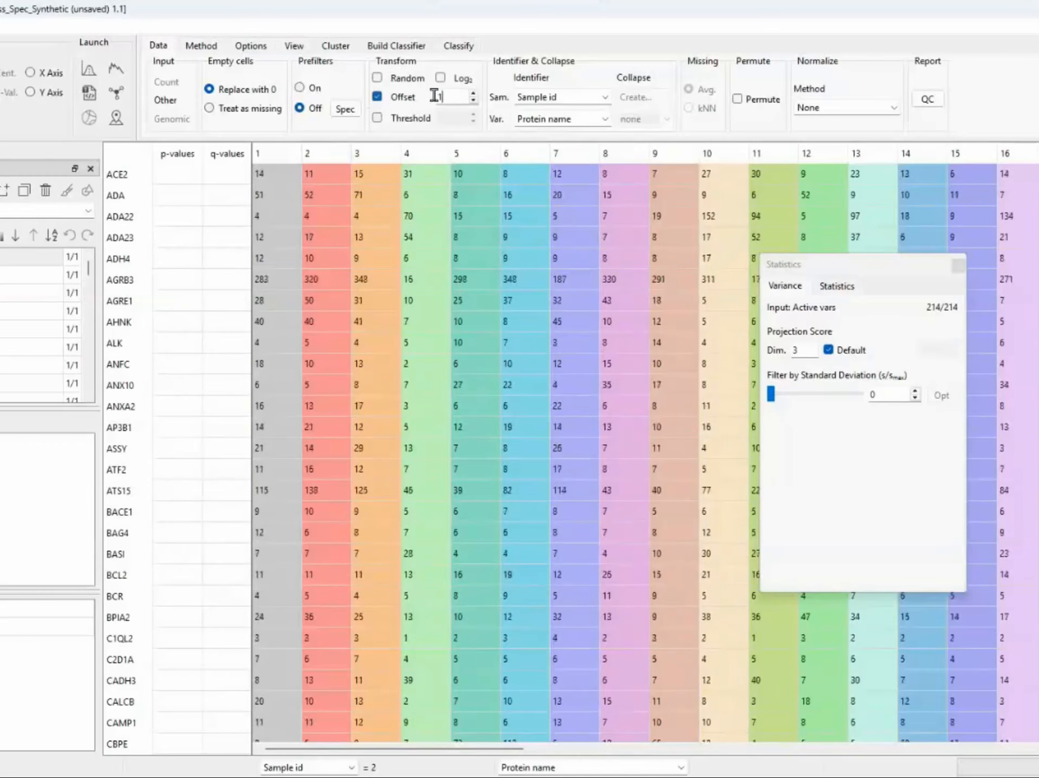
{"action": "type", "text": "0,"}
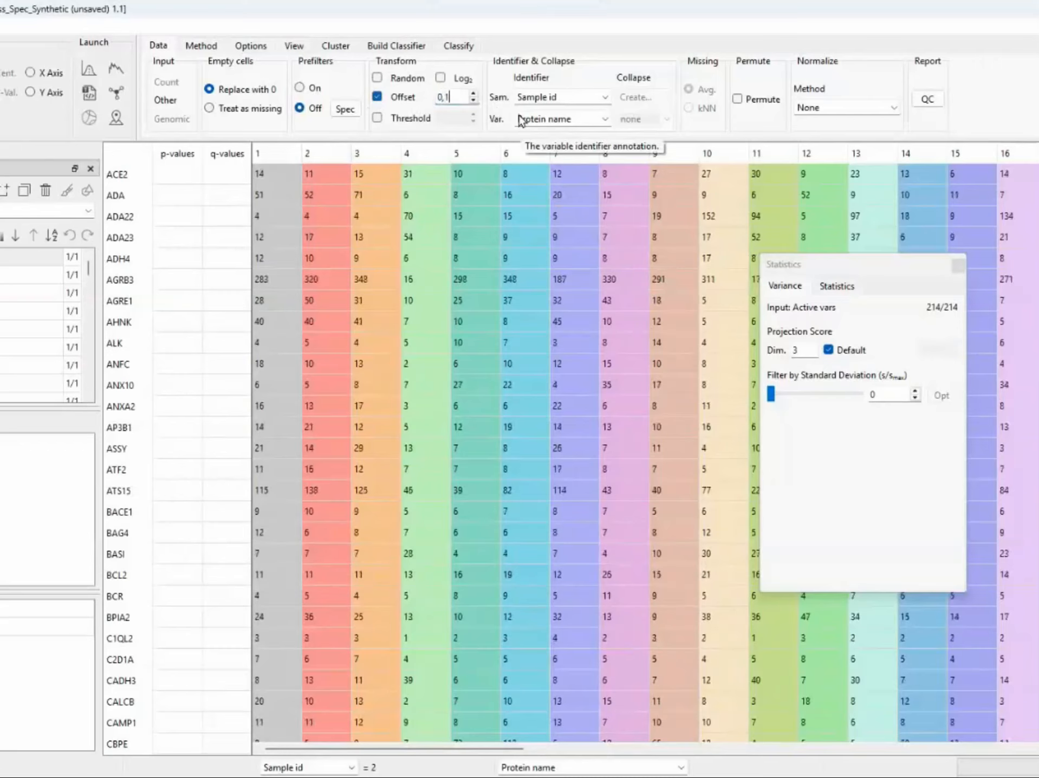
{"action": "key", "text": "Return"}
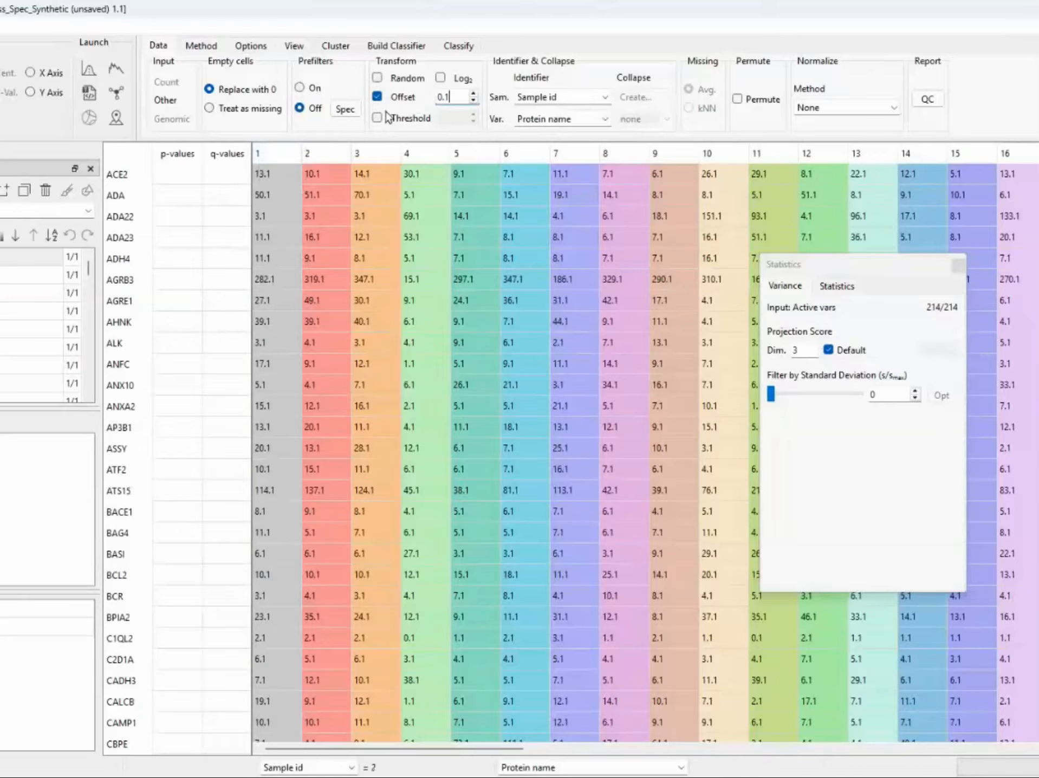
{"action": "left_click", "coordinate": [439, 78]}
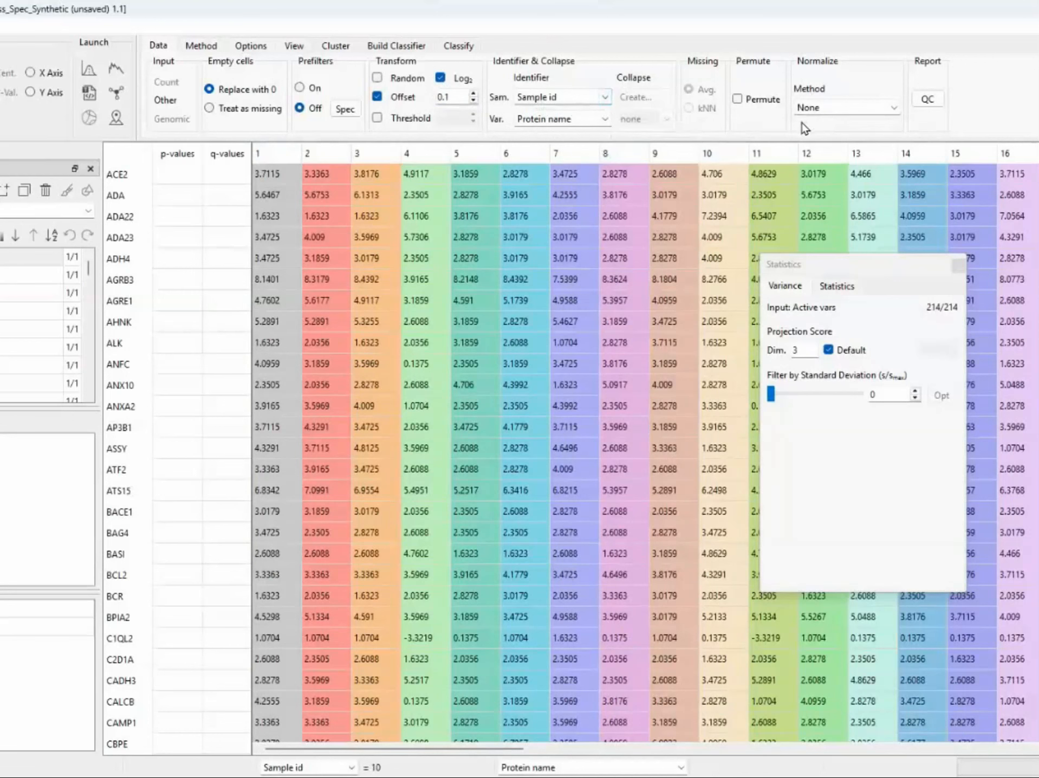
Normalize the data with the Quantile method and move the Statistics window clear of the higher-numbered sample columns
{"action": "left_click", "coordinate": [894, 110]}
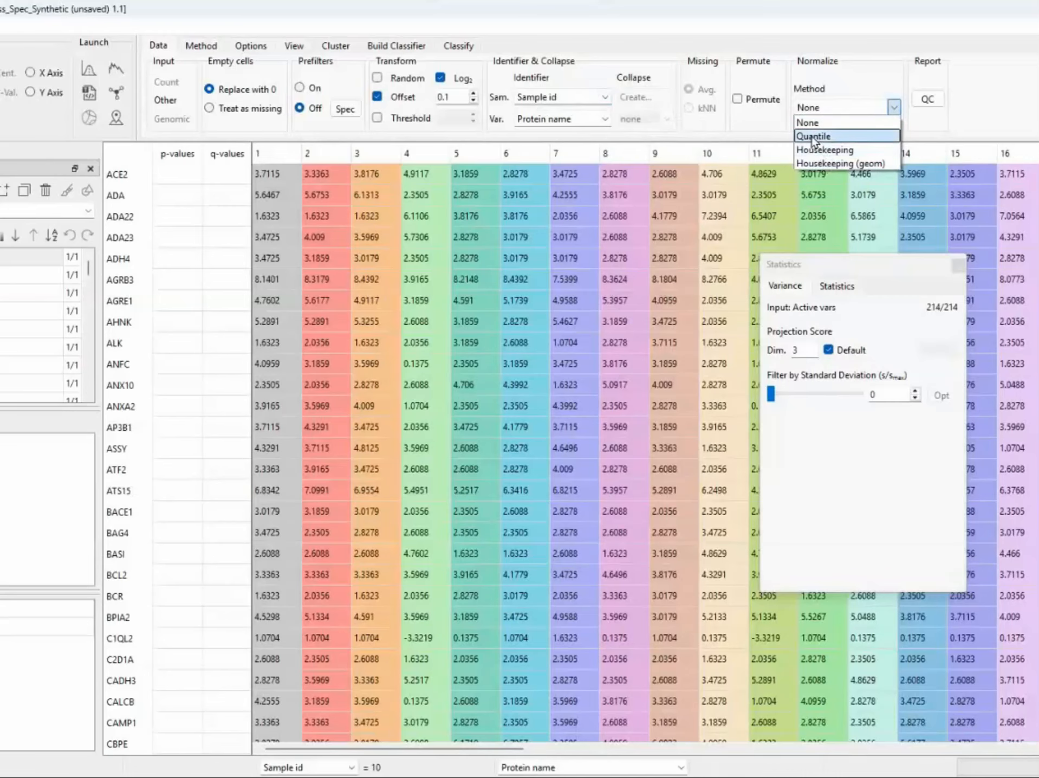
{"action": "left_click", "coordinate": [812, 137]}
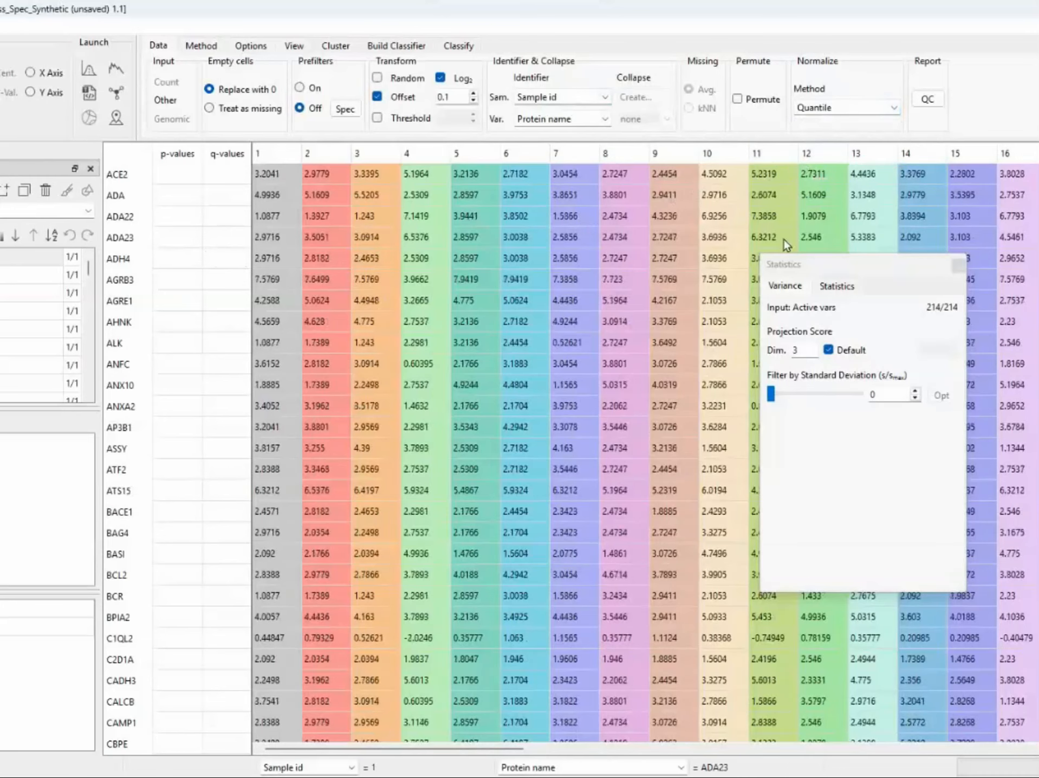
{"action": "left_click_drag", "start_coordinate": [856, 268], "coordinate": [257, 234]}
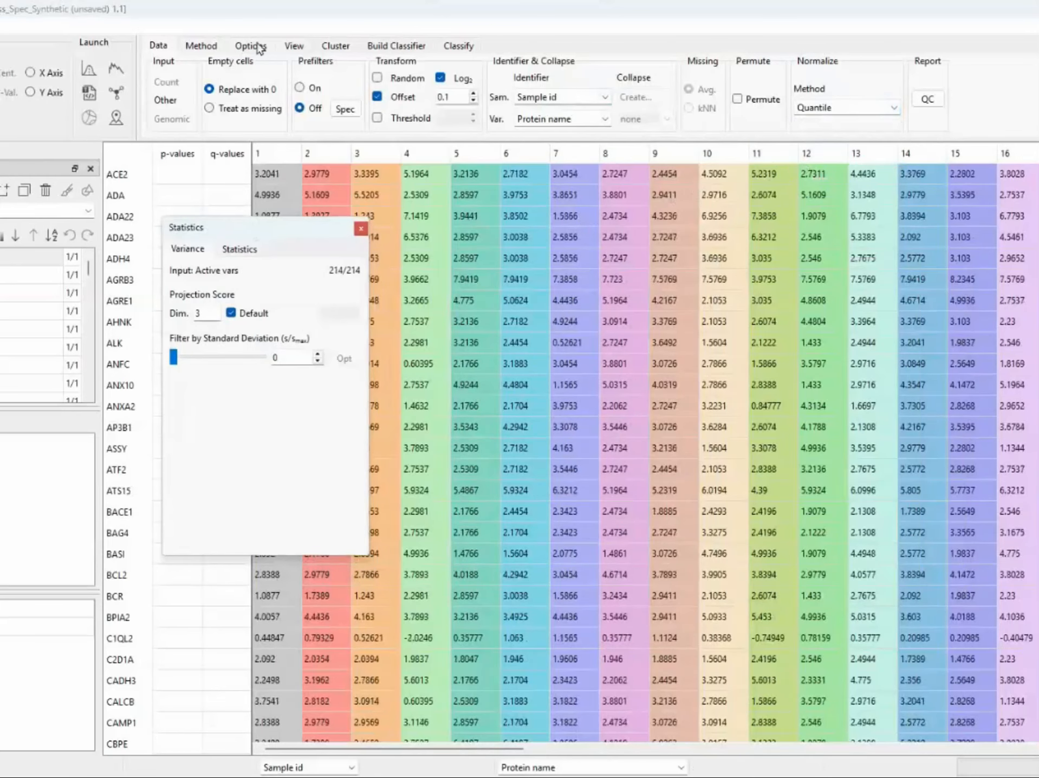
Change the plot type from Table to PCA and move the Statistics window away from the data points
{"action": "left_click", "coordinate": [202, 48]}
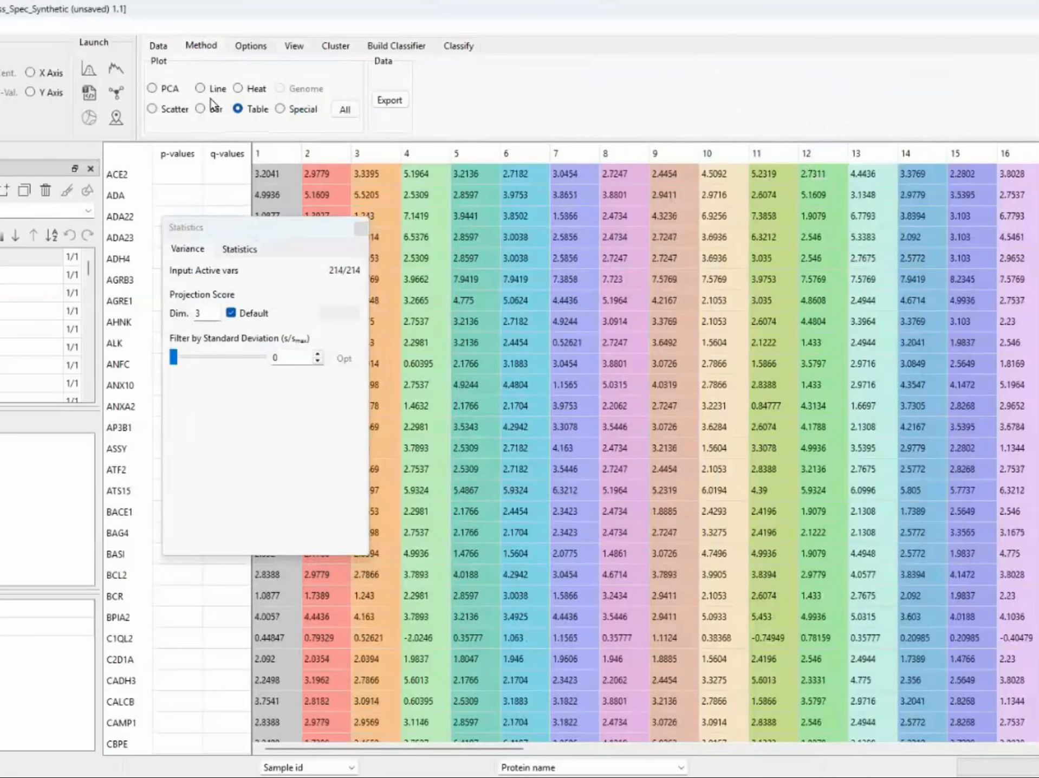
{"action": "left_click", "coordinate": [152, 88]}
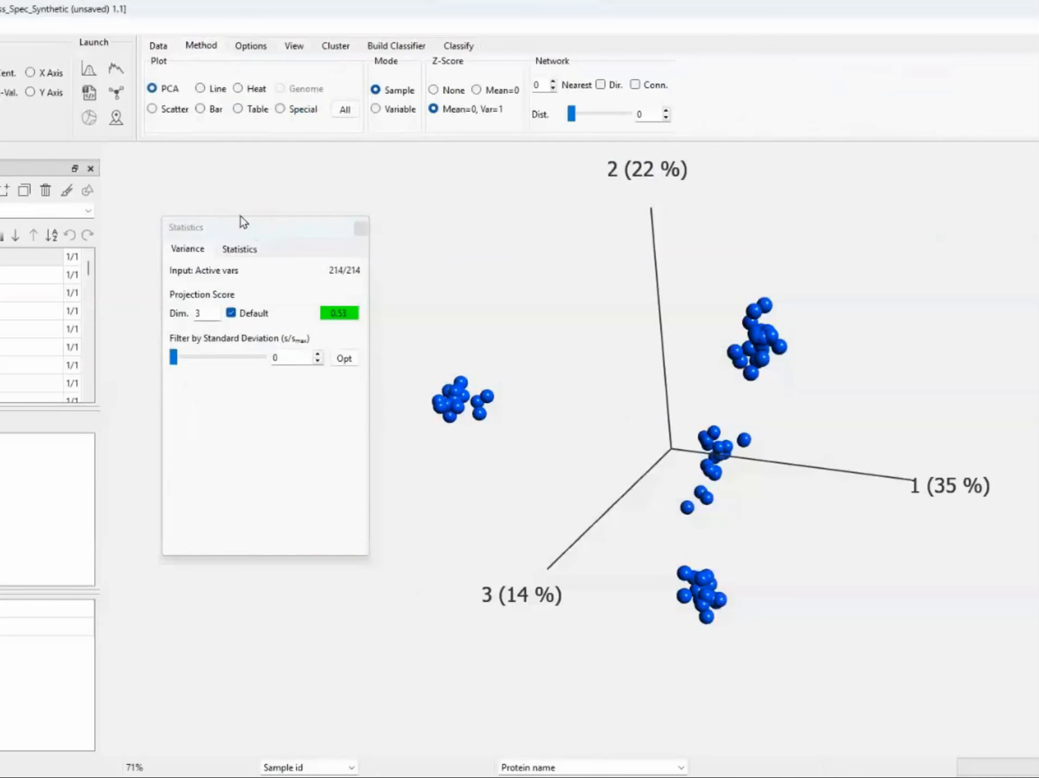
{"action": "left_click_drag", "start_coordinate": [246, 229], "coordinate": [209, 210]}
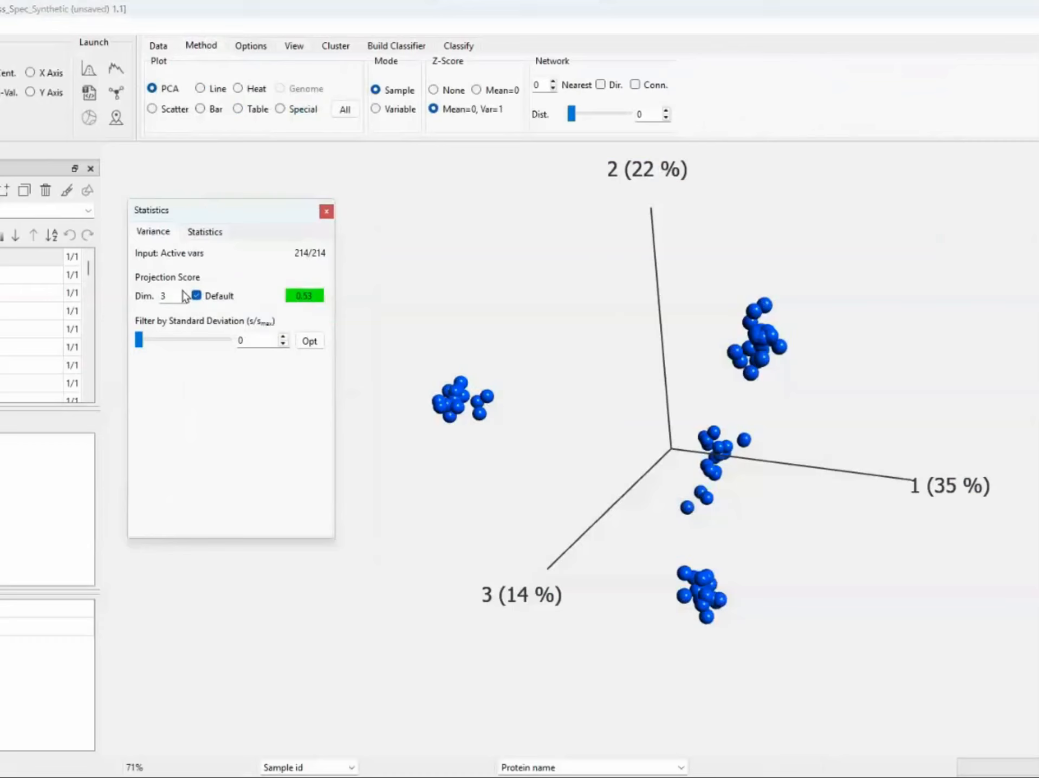
Filter the variables by a Multi Group (ANOVA) test on Treatment to p = 1.4e-19, and reset the filter to p = 1
{"action": "left_click", "coordinate": [204, 231]}
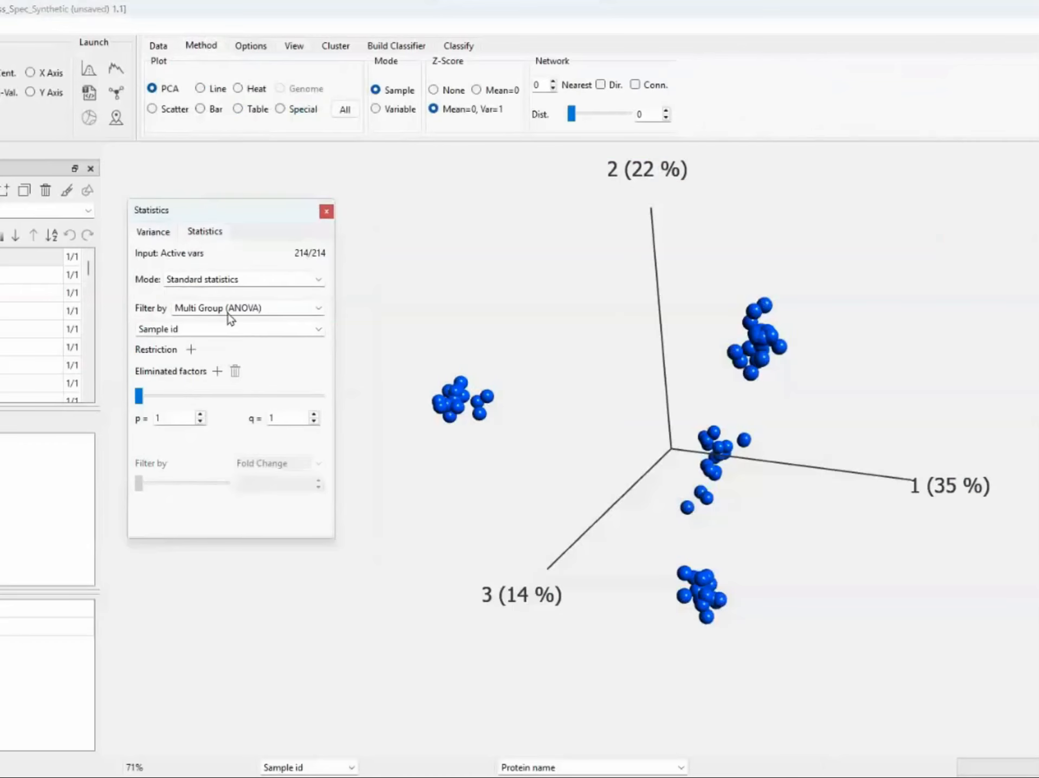
{"action": "left_click", "coordinate": [318, 329]}
{"action": "left_click", "coordinate": [230, 358]}
{"action": "left_click_drag", "start_coordinate": [140, 396], "coordinate": [251, 401]}
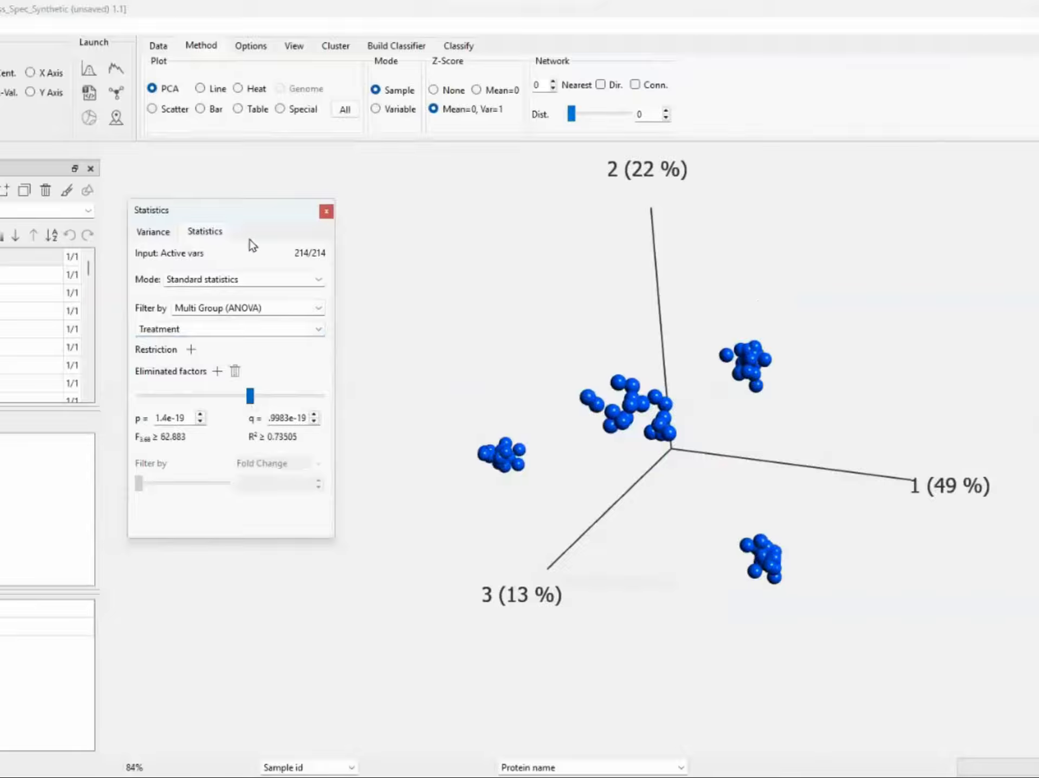
{"action": "left_click_drag", "start_coordinate": [250, 399], "coordinate": [116, 396]}
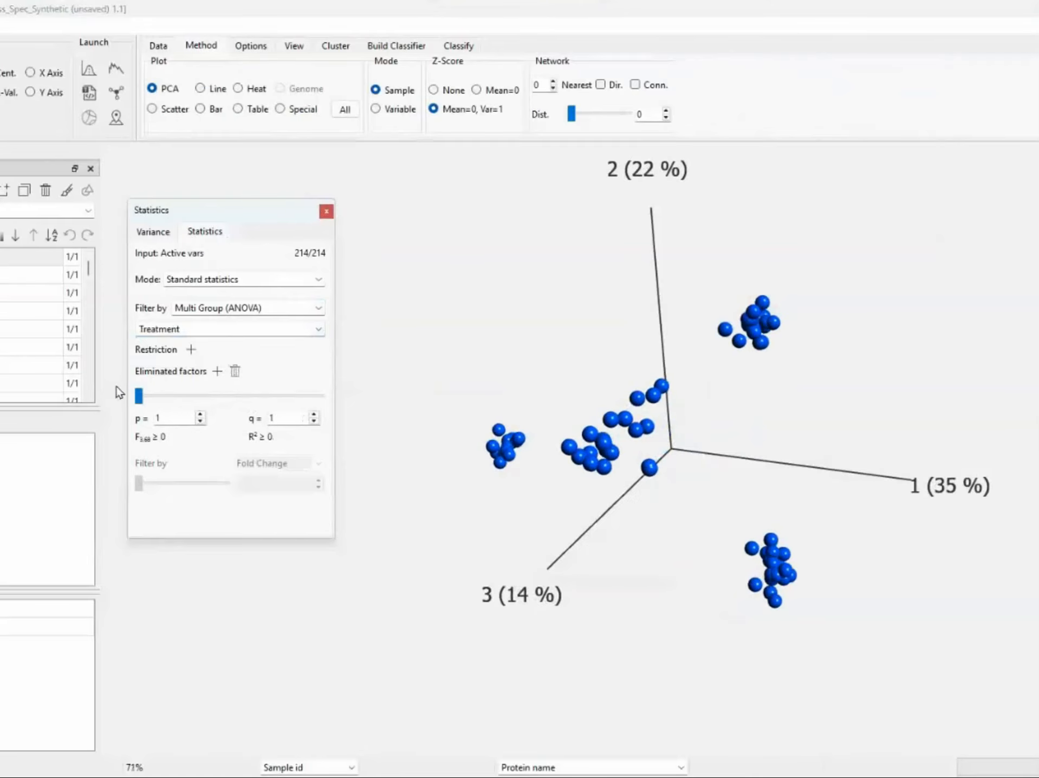
Close the proteomics data set and discard its unsaved changes
{"action": "left_click", "coordinate": [157, 45]}
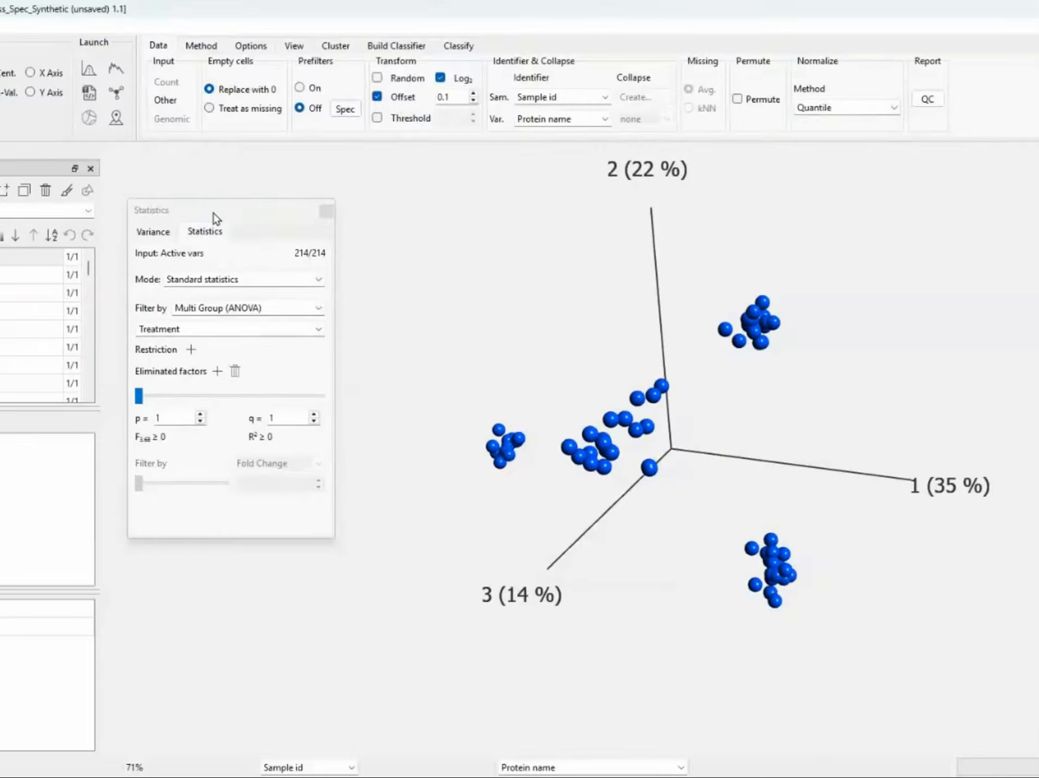
{"action": "left_click_drag", "start_coordinate": [216, 208], "coordinate": [218, 176]}
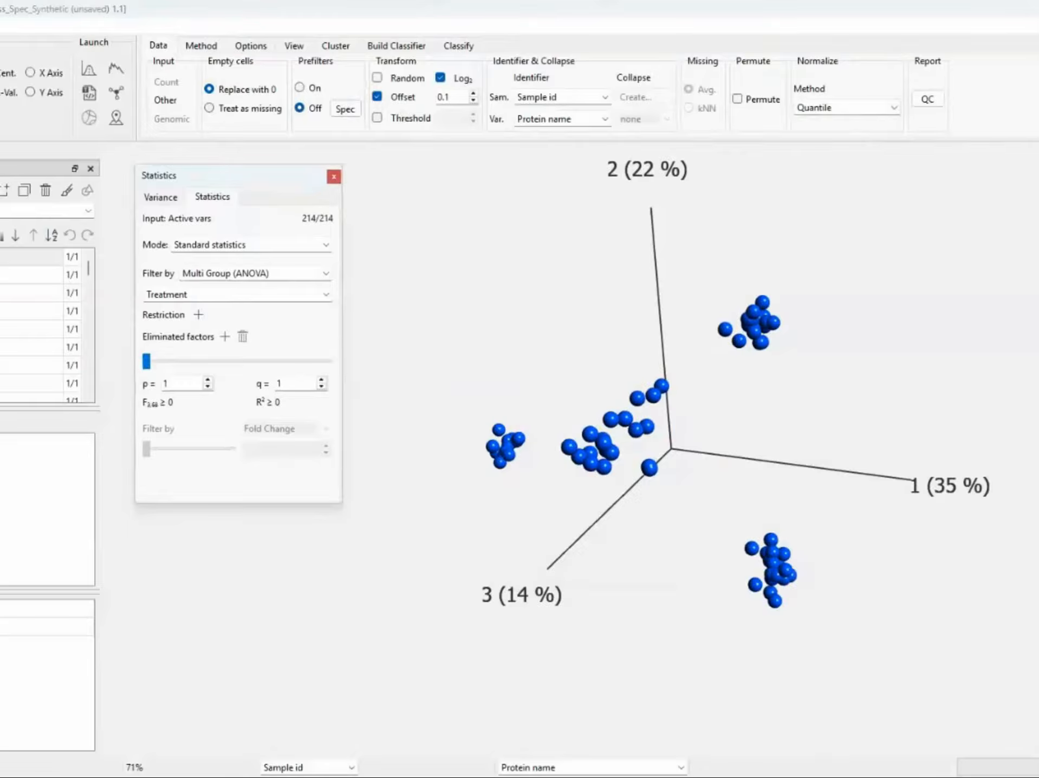
{"action": "left_click", "coordinate": [1, 217]}
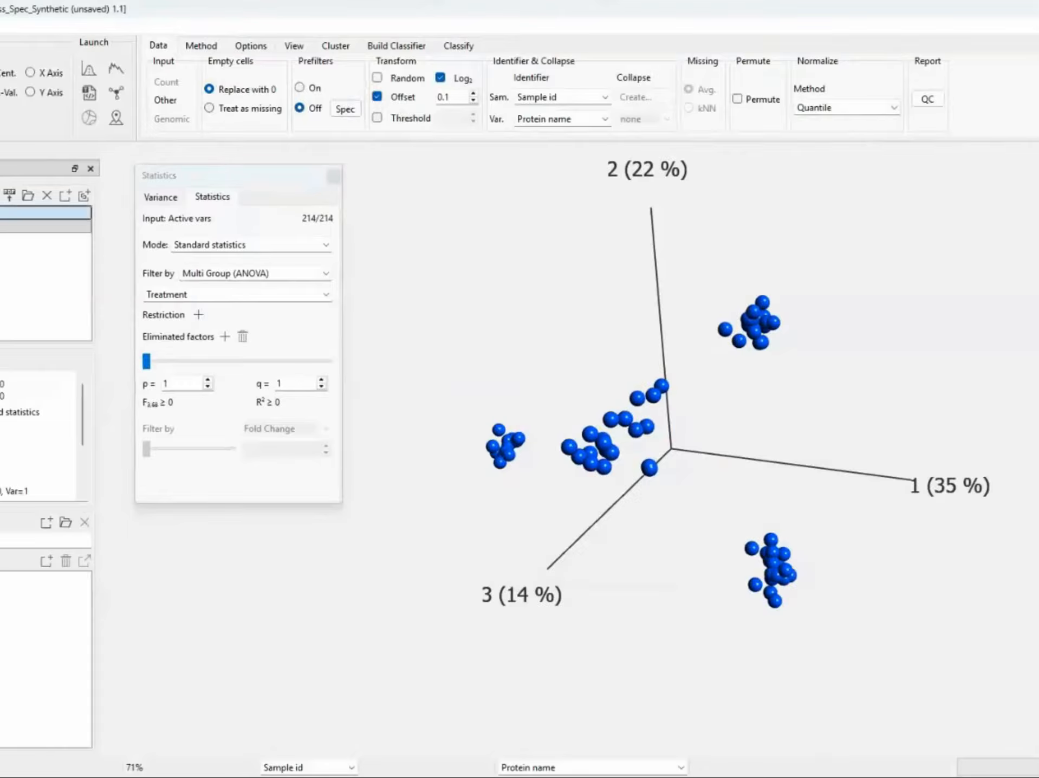
{"action": "left_click", "coordinate": [48, 196]}
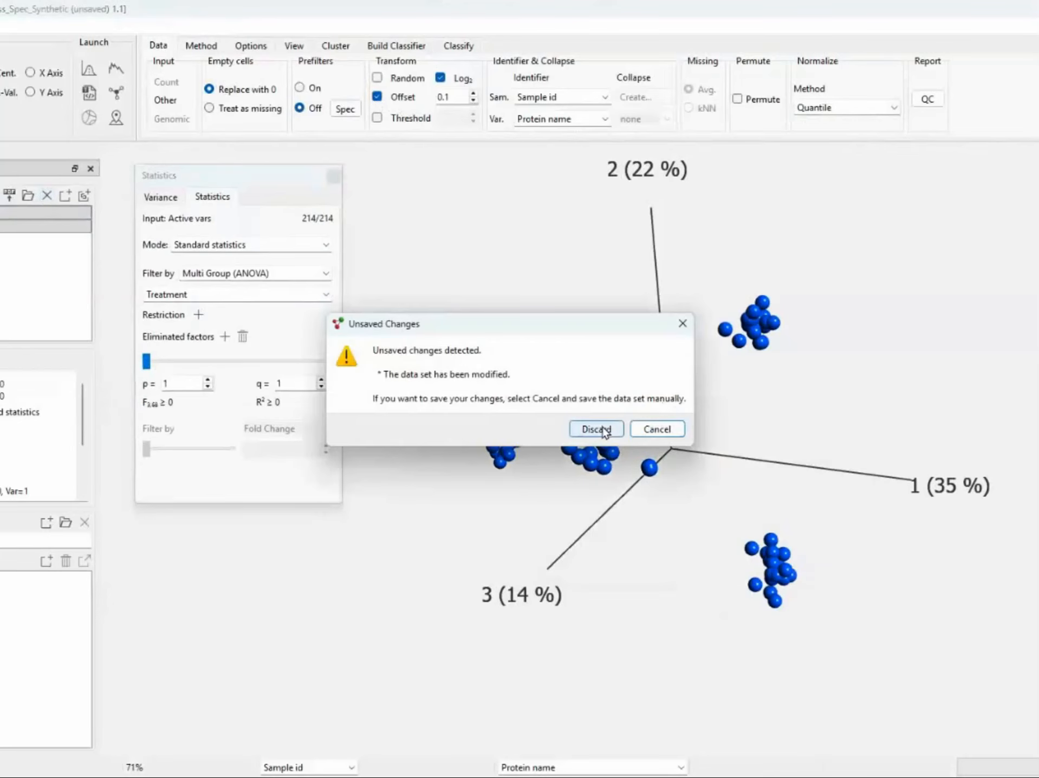
{"action": "left_click", "coordinate": [603, 427]}
Open qpcr example synthetic.txt from the qPCR folder of Example data sets 3.11 for import
{"action": "left_click_drag", "start_coordinate": [271, 183], "coordinate": [385, 199]}
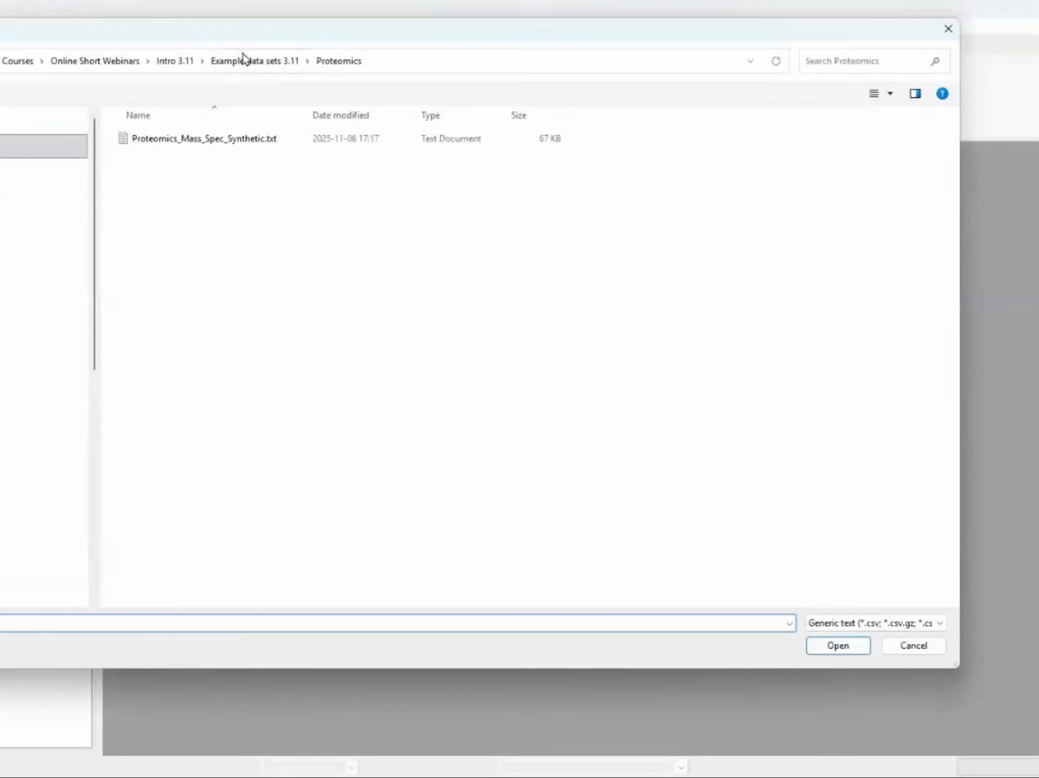
{"action": "left_click", "coordinate": [248, 60]}
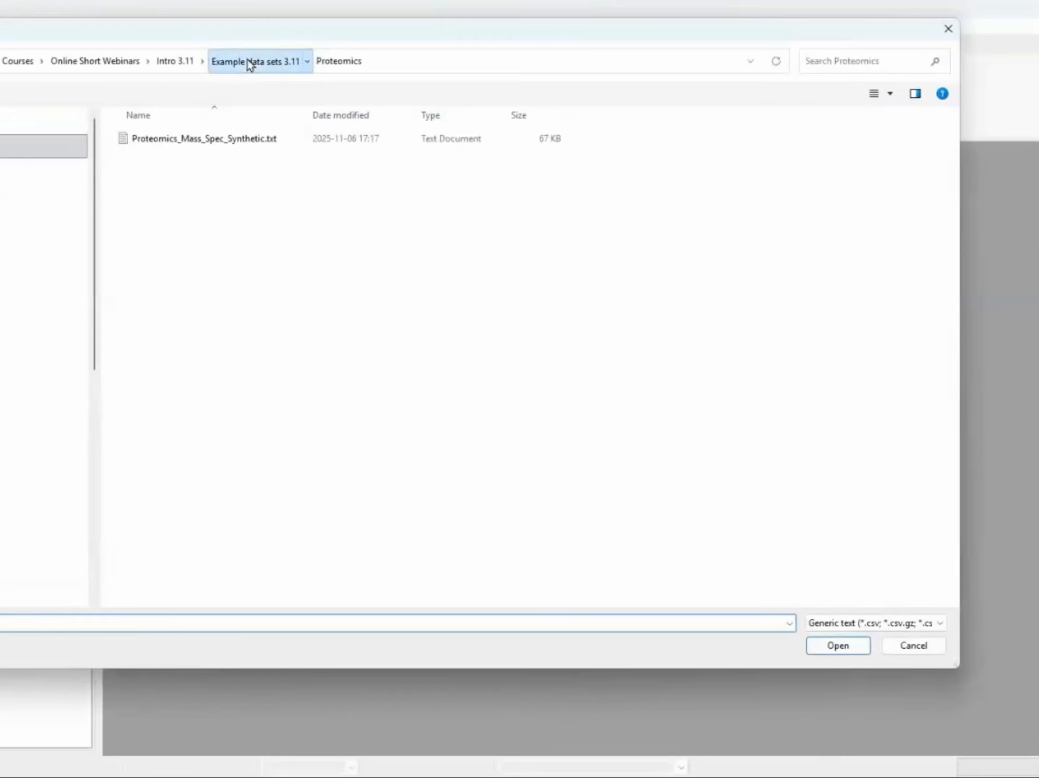
{"action": "double_click", "coordinate": [152, 180]}
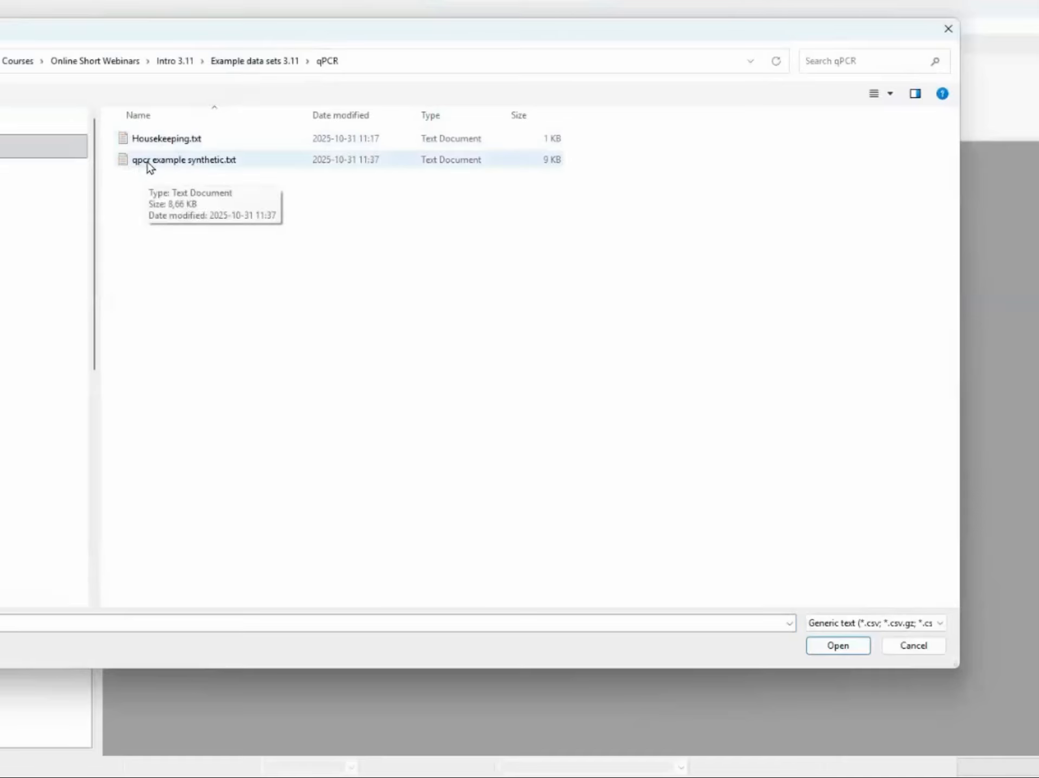
{"action": "left_click", "coordinate": [150, 163]}
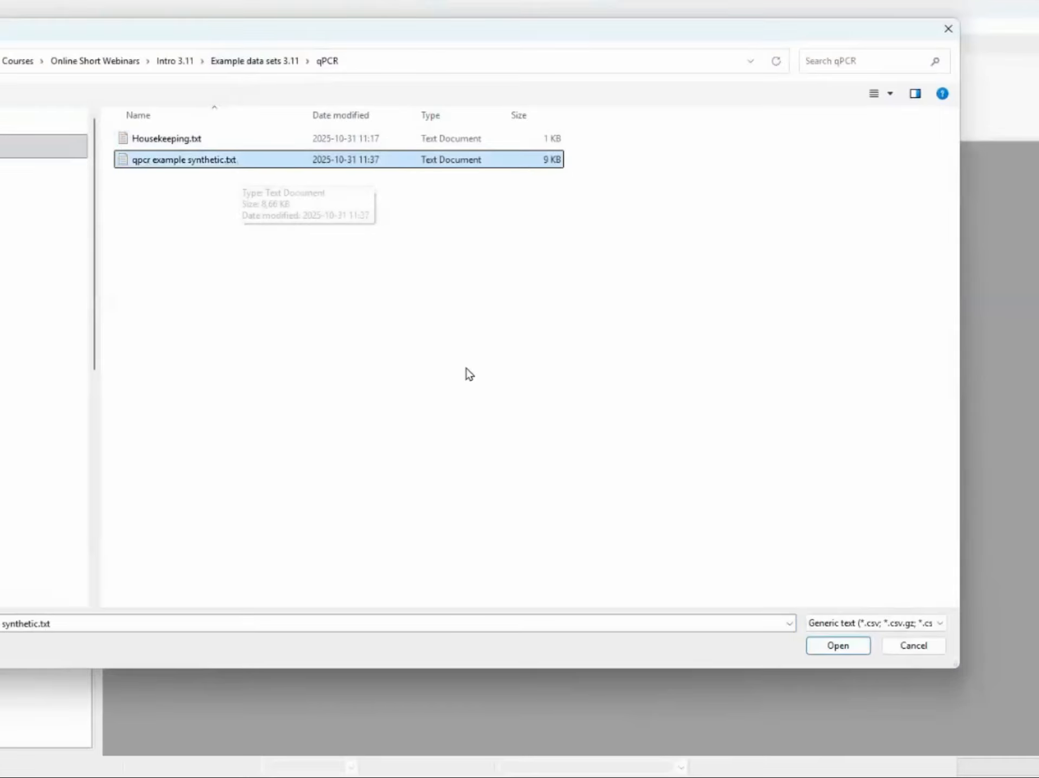
{"action": "left_click", "coordinate": [849, 648]}
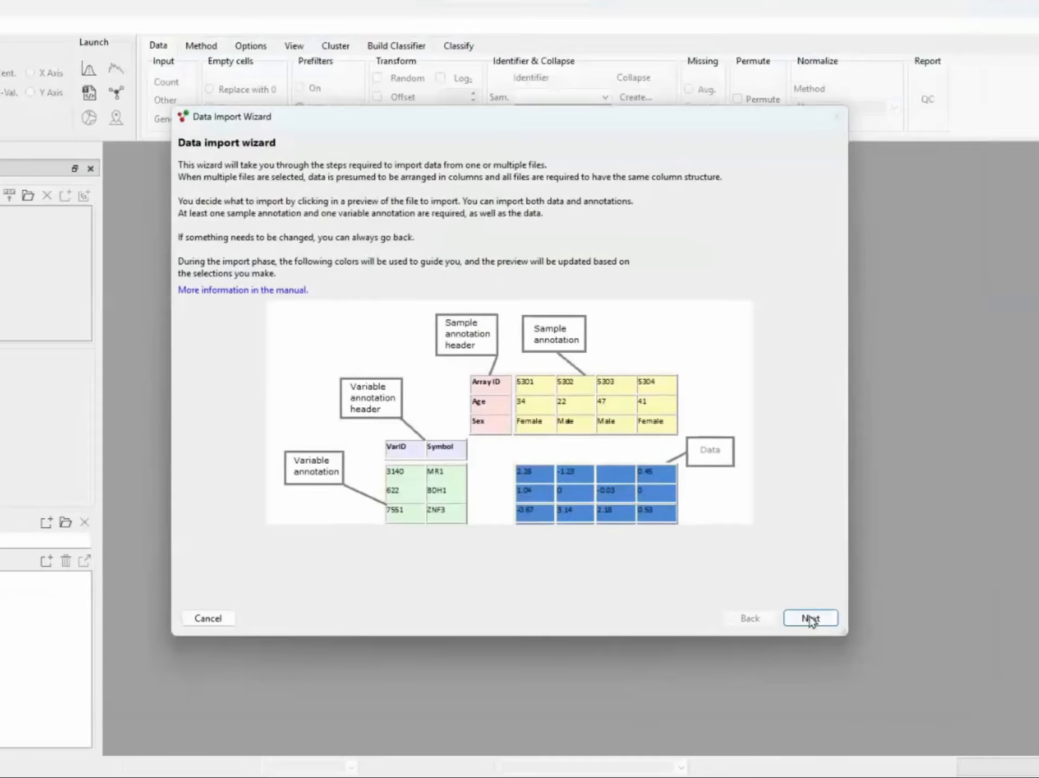
Set up the import as Other data with tab separator, organized as a matrix with rows treated as variables
{"action": "left_click", "coordinate": [808, 617]}
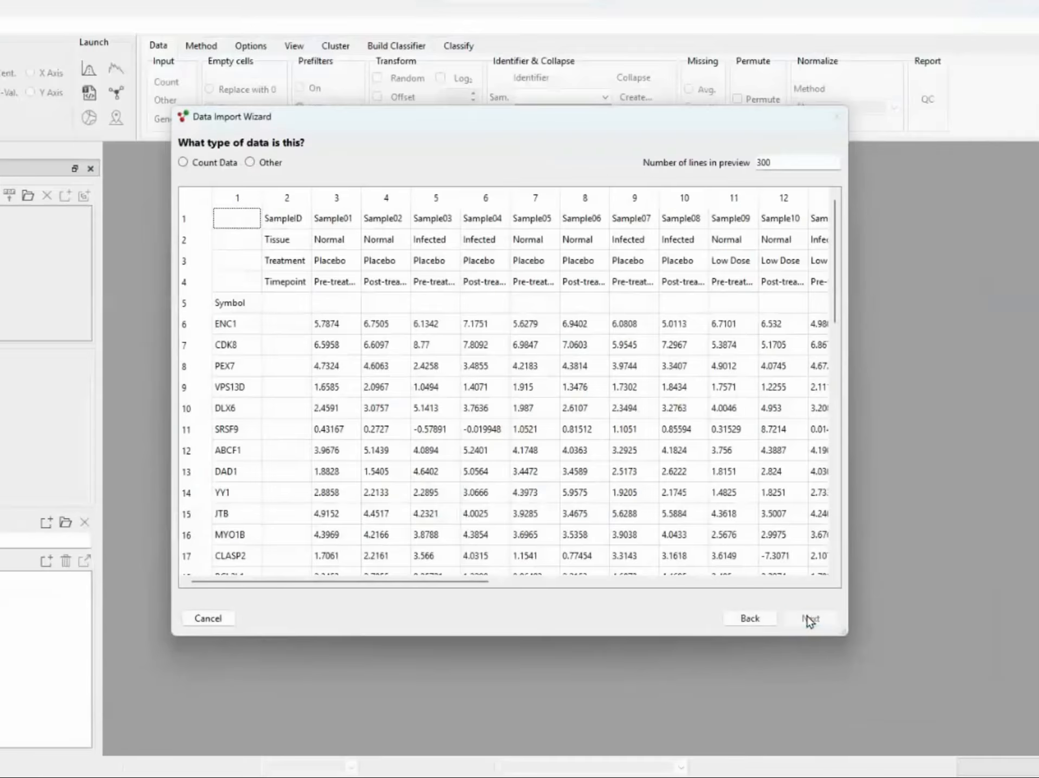
{"action": "left_click", "coordinate": [250, 162]}
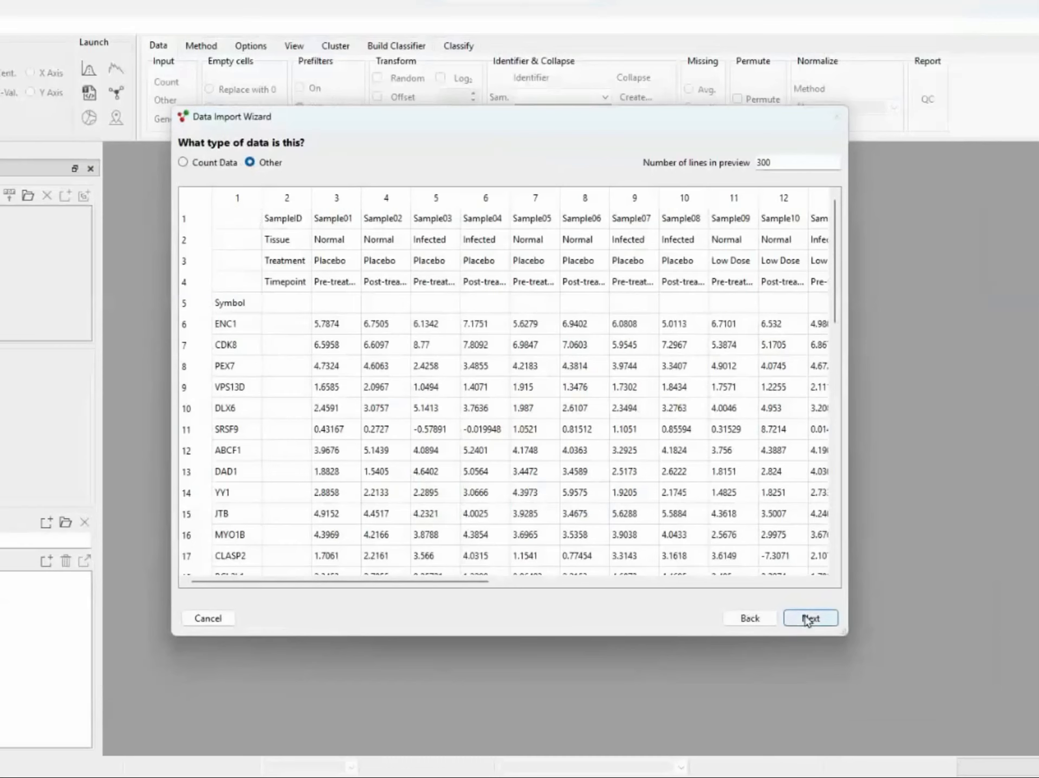
{"action": "left_click", "coordinate": [808, 617]}
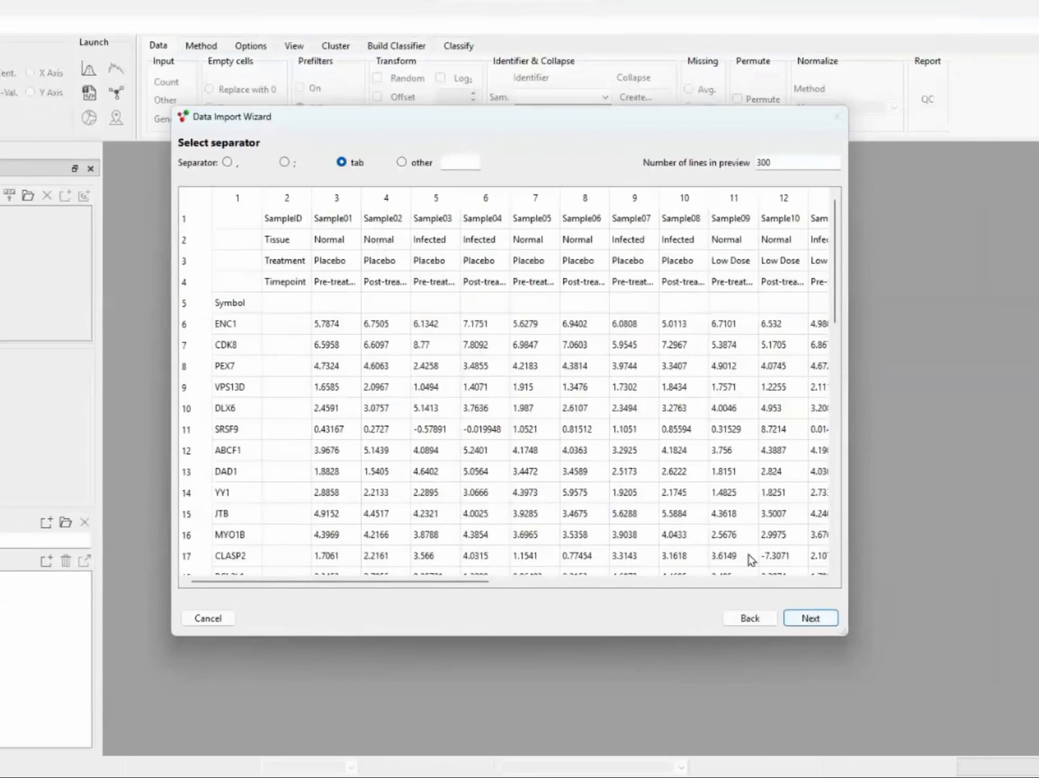
{"action": "left_click", "coordinate": [811, 621]}
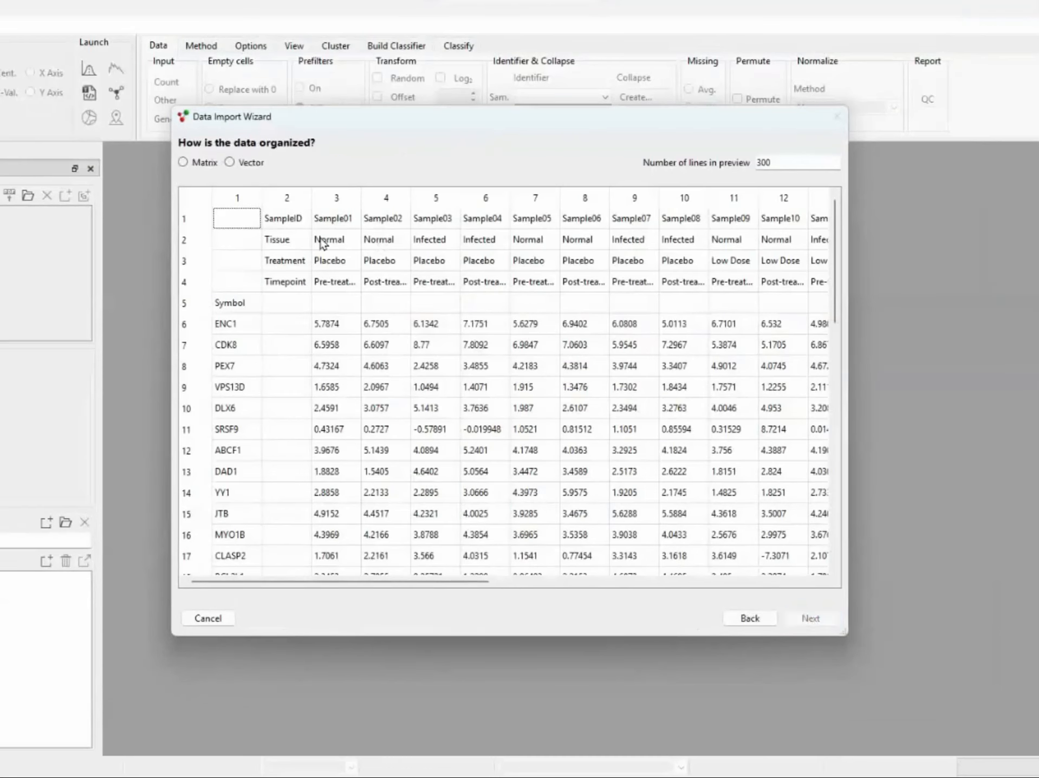
{"action": "left_click", "coordinate": [184, 162]}
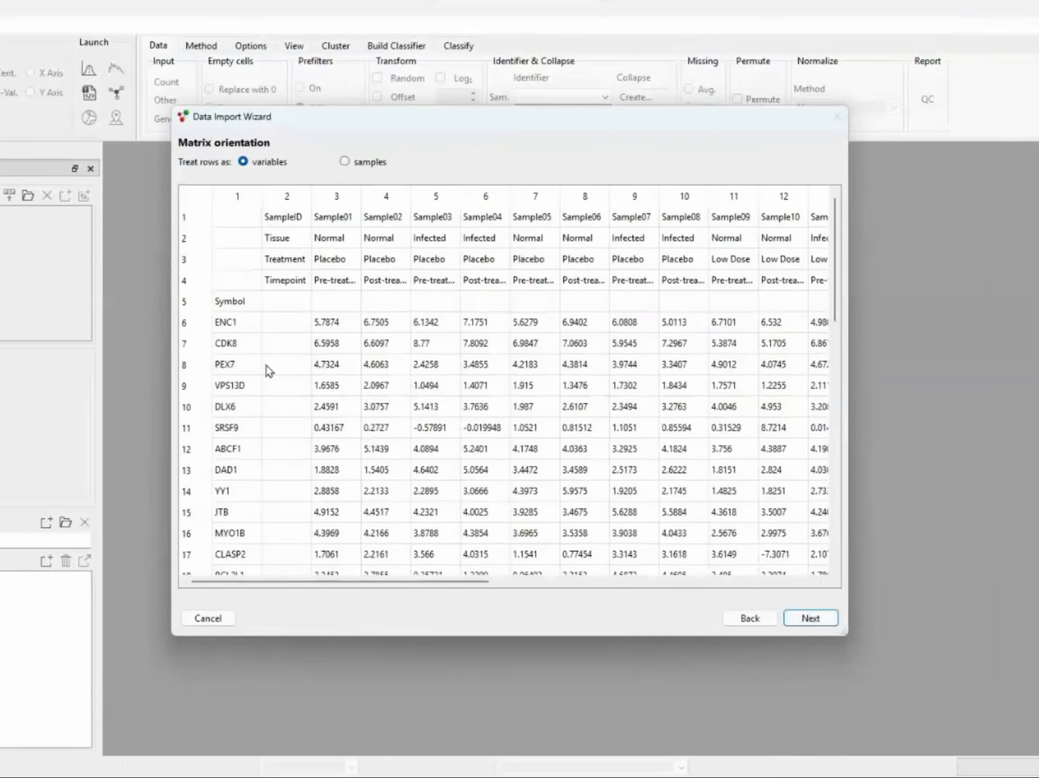
{"action": "left_click", "coordinate": [808, 619]}
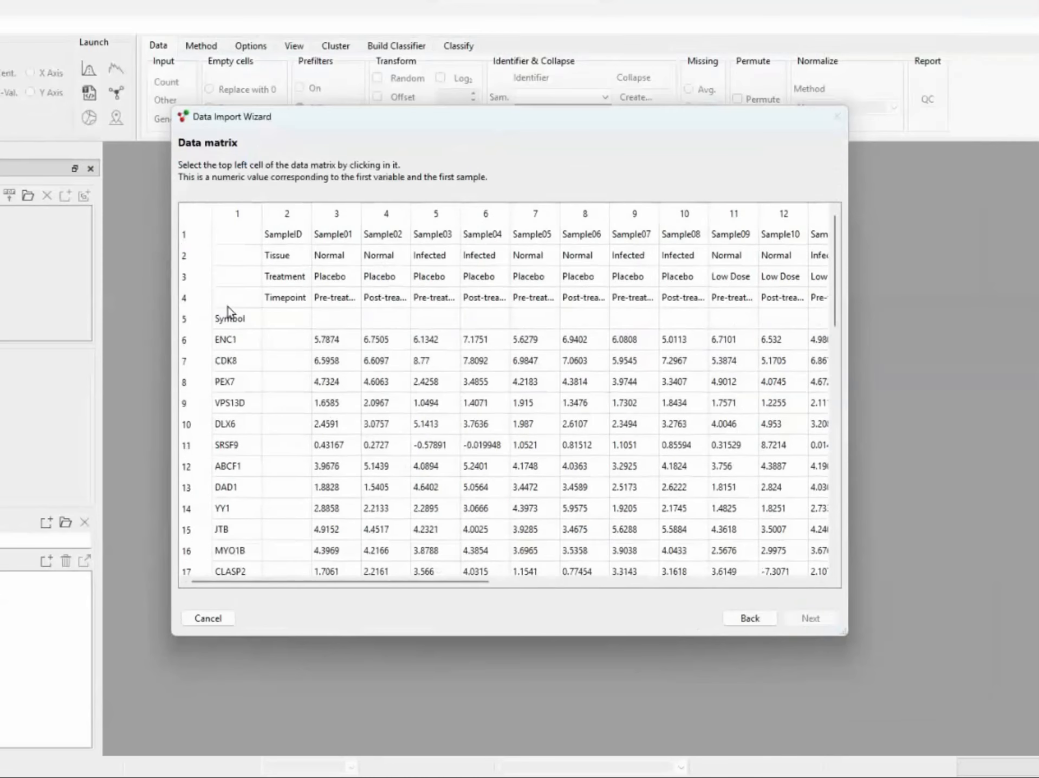
Define the data matrix from the ENC1 value of Sample01 to the last value in row 50, column 26
{"action": "left_click", "coordinate": [333, 341]}
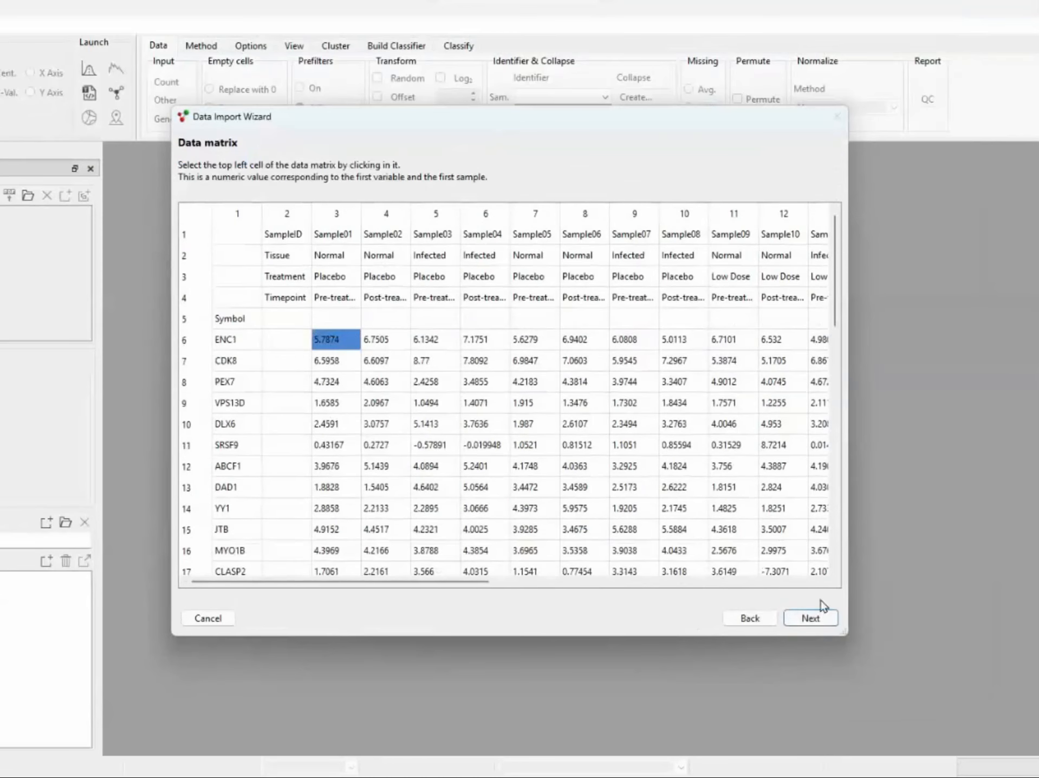
{"action": "left_click", "coordinate": [812, 618]}
{"action": "left_click_drag", "start_coordinate": [394, 582], "coordinate": [781, 583]}
{"action": "left_click_drag", "start_coordinate": [830, 295], "coordinate": [828, 566]}
{"action": "left_click", "coordinate": [806, 567]}
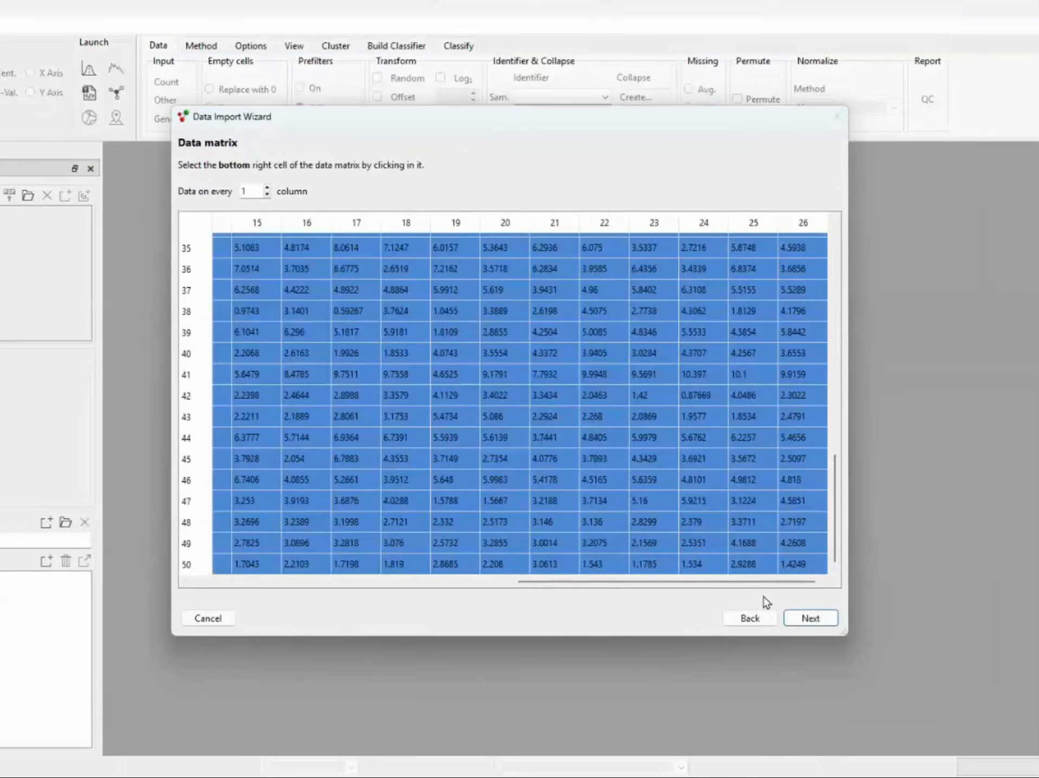
{"action": "left_click", "coordinate": [811, 617]}
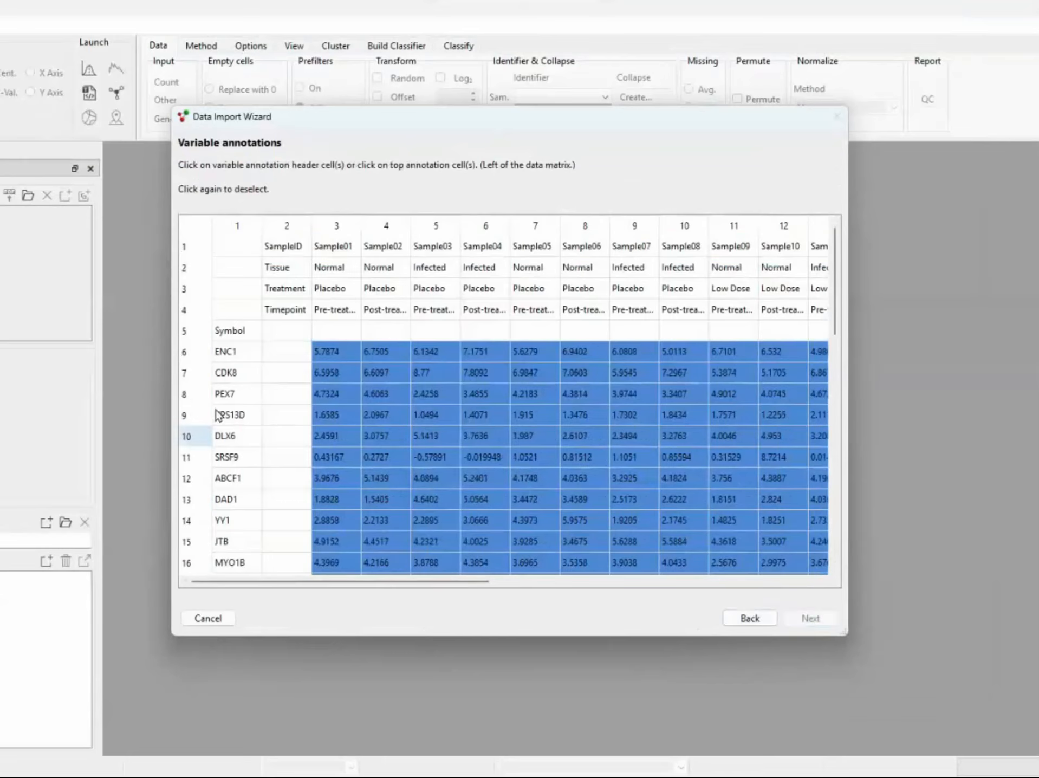
Assign Symbol as variable annotation and SampleID, Tissue, Treatment and Timepoint as sample annotations, and finish the import
{"action": "left_click", "coordinate": [232, 333]}
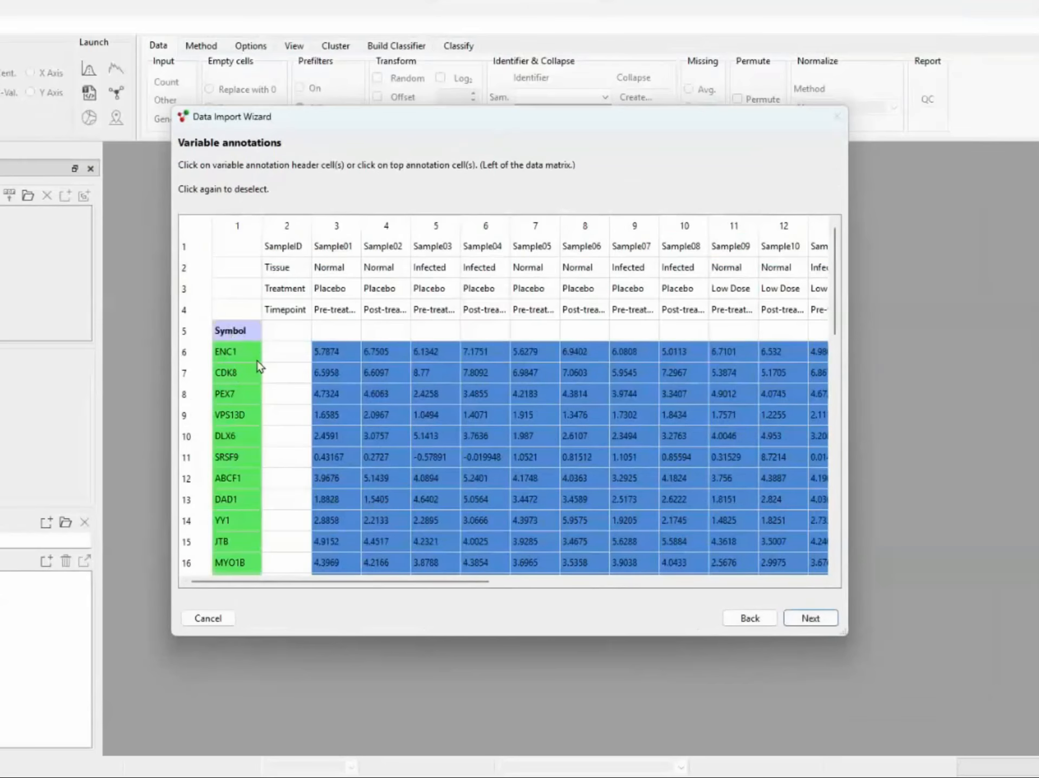
{"action": "left_click", "coordinate": [810, 618]}
{"action": "left_click", "coordinate": [285, 246]}
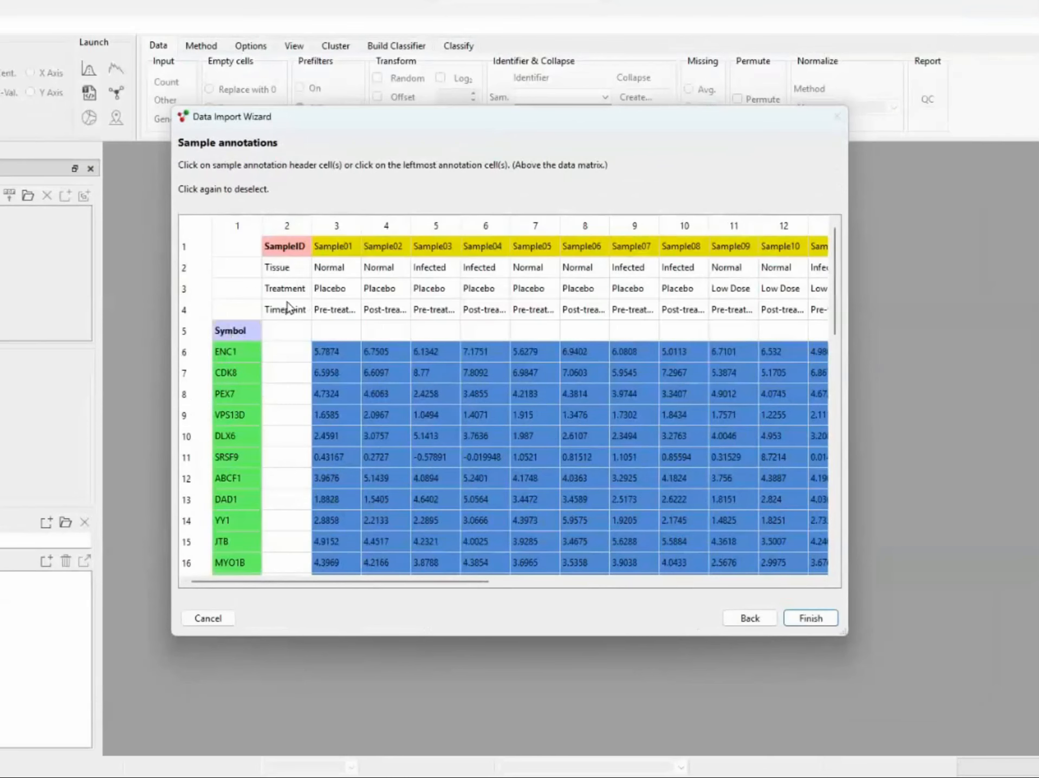
{"action": "left_click", "coordinate": [290, 311]}
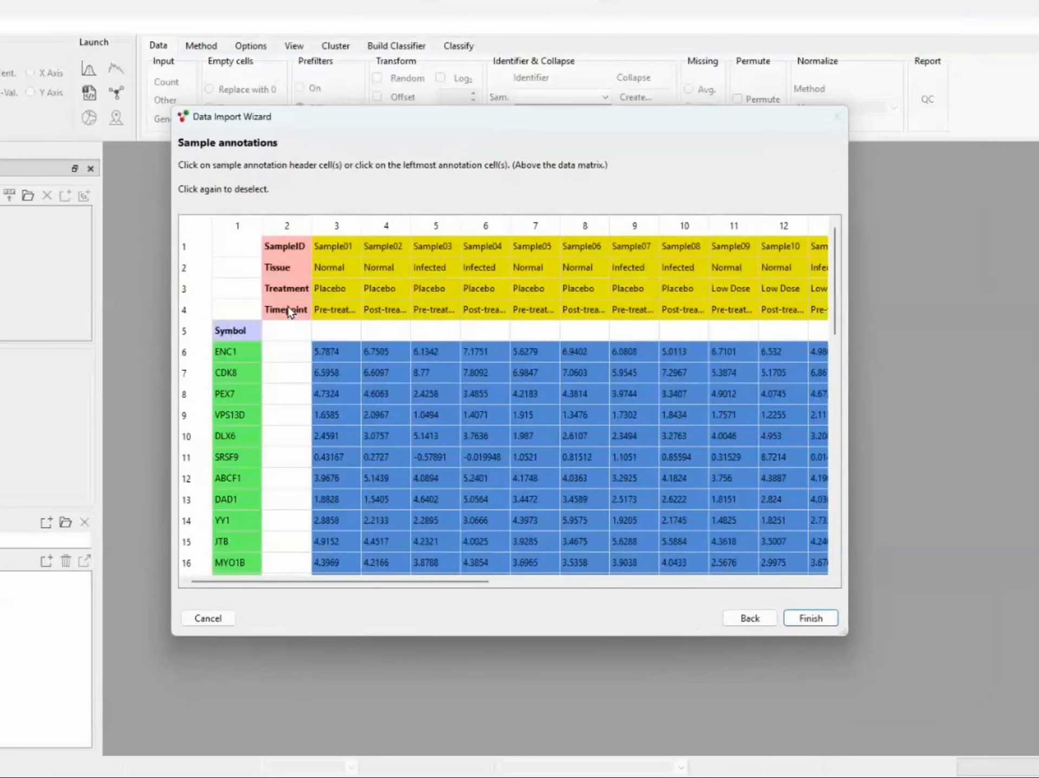
{"action": "left_click", "coordinate": [810, 618]}
Maximize the qPCR PCA plot with the Statistics window moved aside, and rotate it to show the third component
{"action": "left_click_drag", "start_coordinate": [396, 202], "coordinate": [692, 240]}
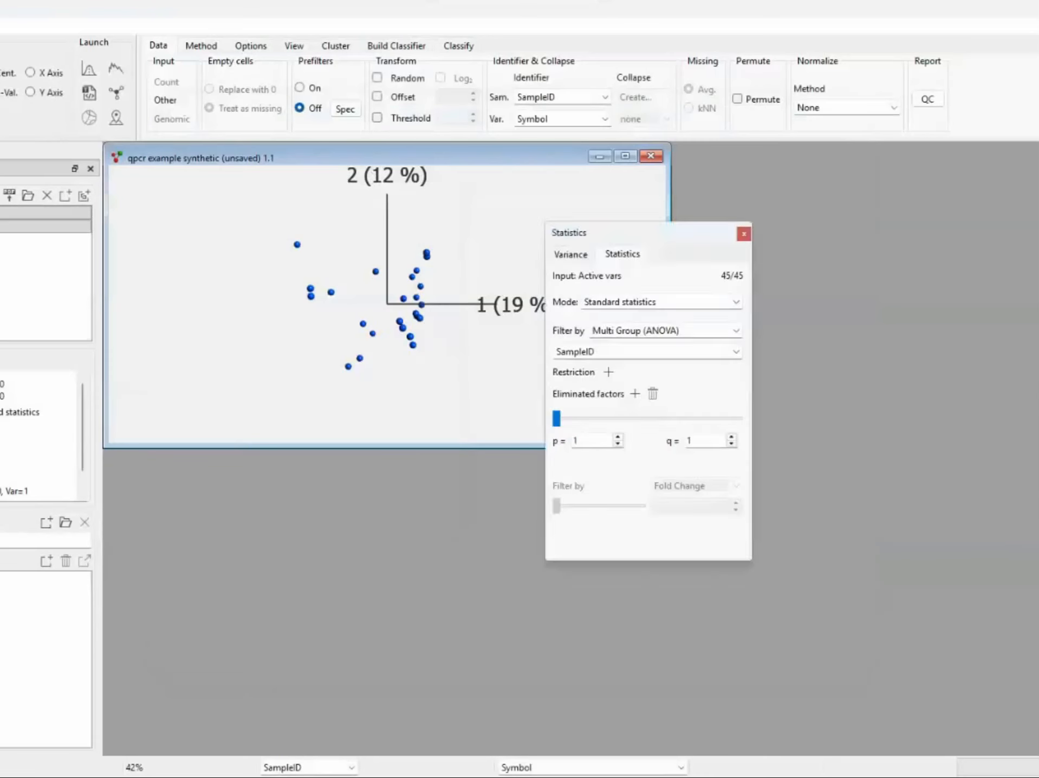
{"action": "left_click", "coordinate": [625, 156]}
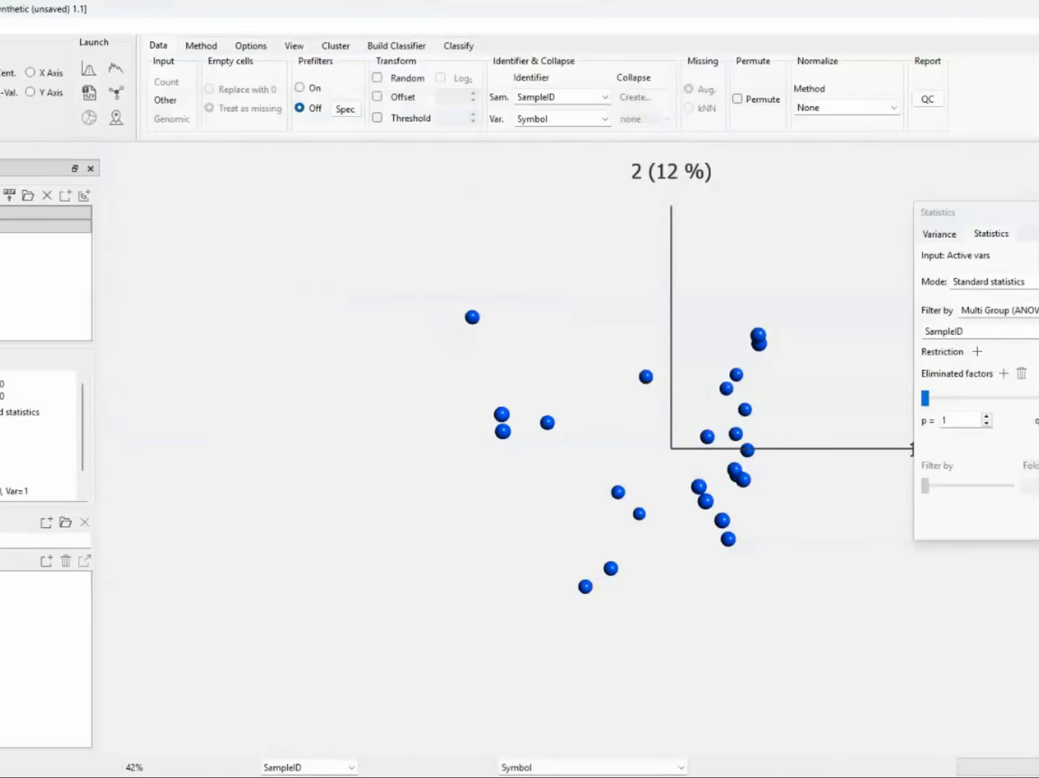
{"action": "left_click_drag", "start_coordinate": [743, 289], "coordinate": [669, 319]}
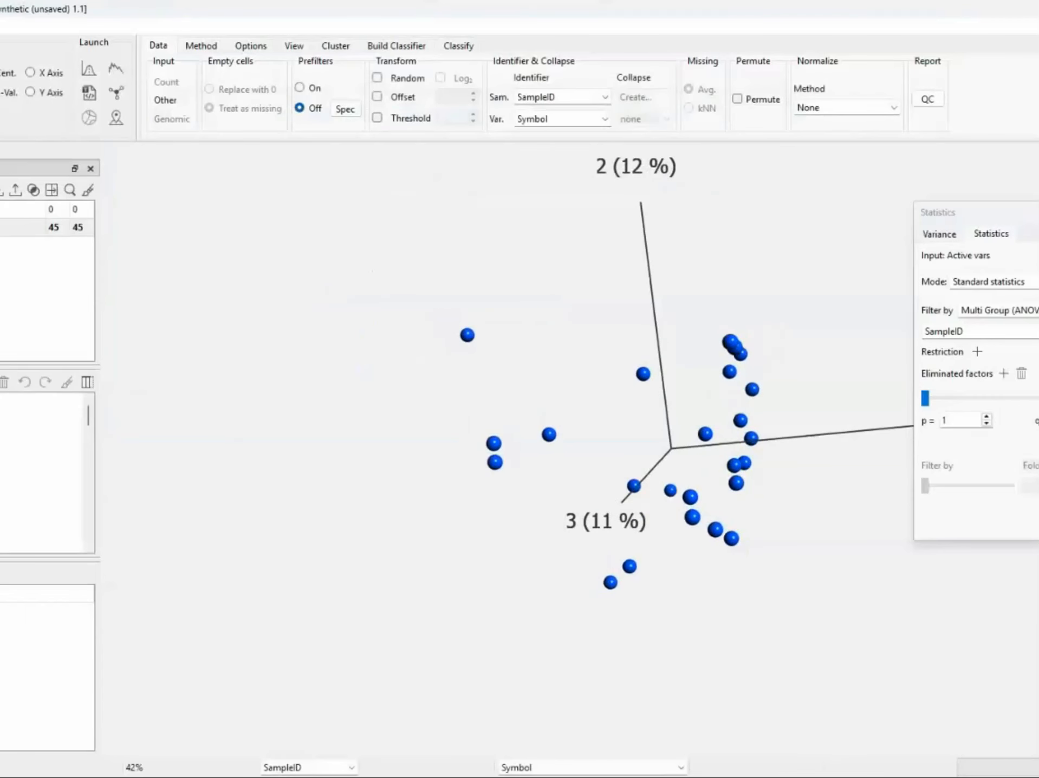
Select the active variable list and look through the variables it contains
{"action": "left_click", "coordinate": [22, 227]}
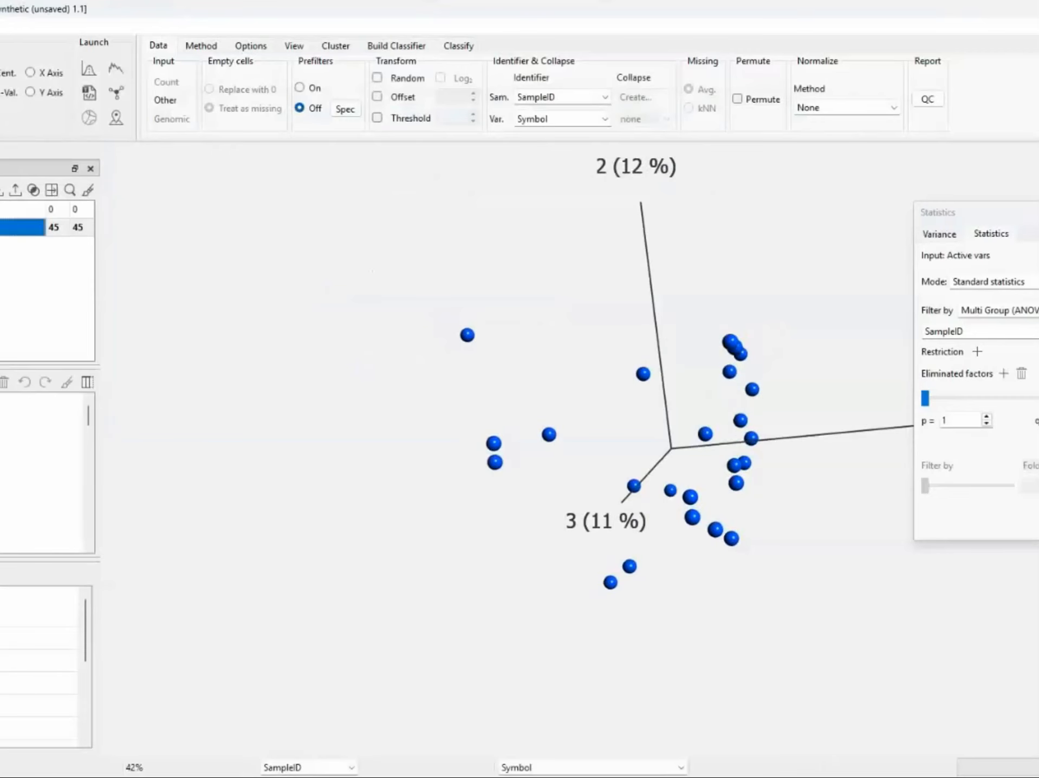
{"action": "scroll", "coordinate": [44, 472], "scroll_direction": "down", "scroll_amount": 8}
{"action": "scroll", "coordinate": [43, 472], "scroll_direction": "up", "scroll_amount": 7}
Import the variable list Housekeeping.txt from the qPCR folder
{"action": "left_click", "coordinate": [1, 193]}
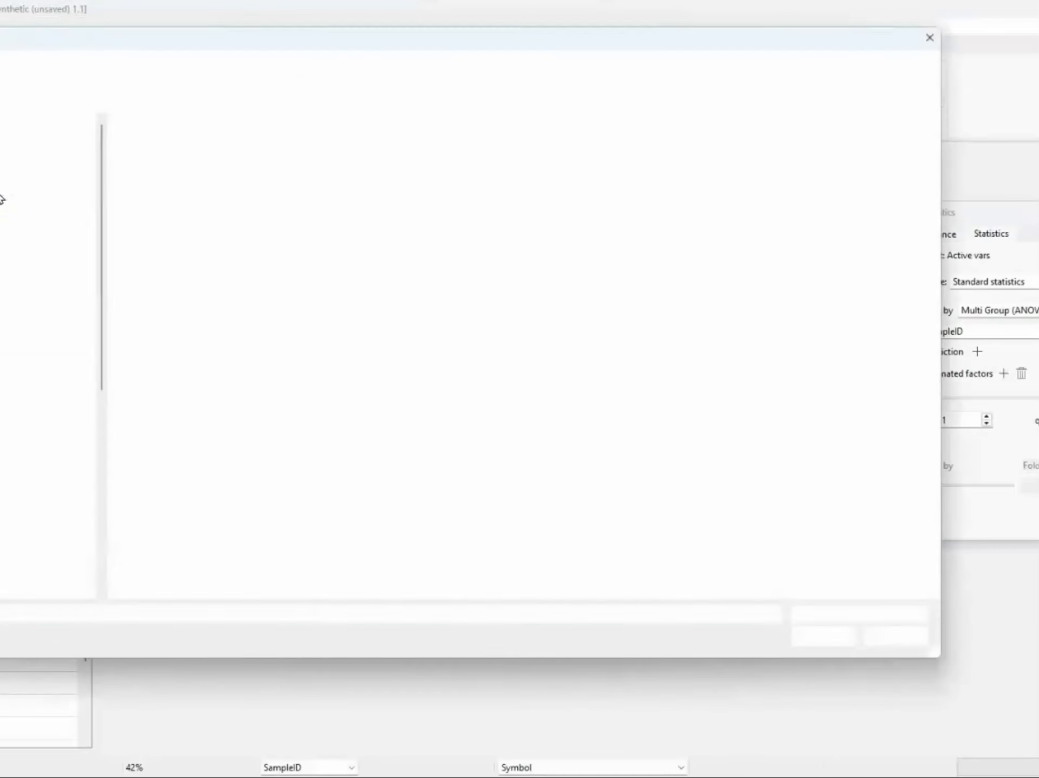
{"action": "left_click", "coordinate": [197, 139]}
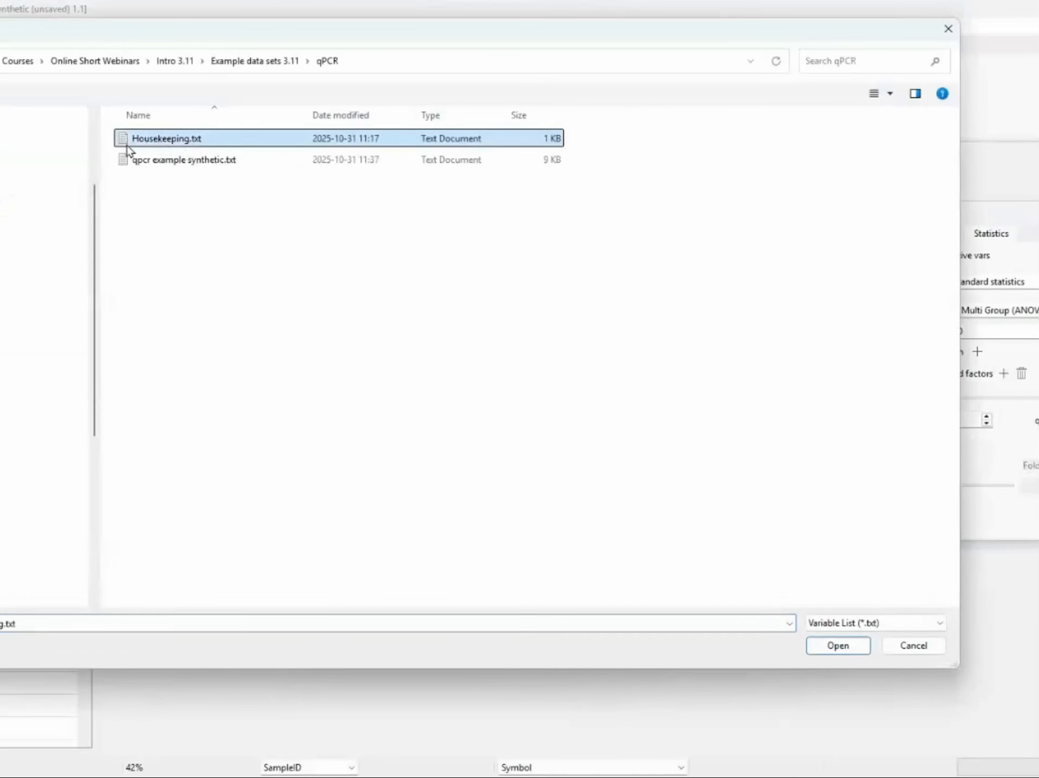
{"action": "left_click", "coordinate": [837, 650]}
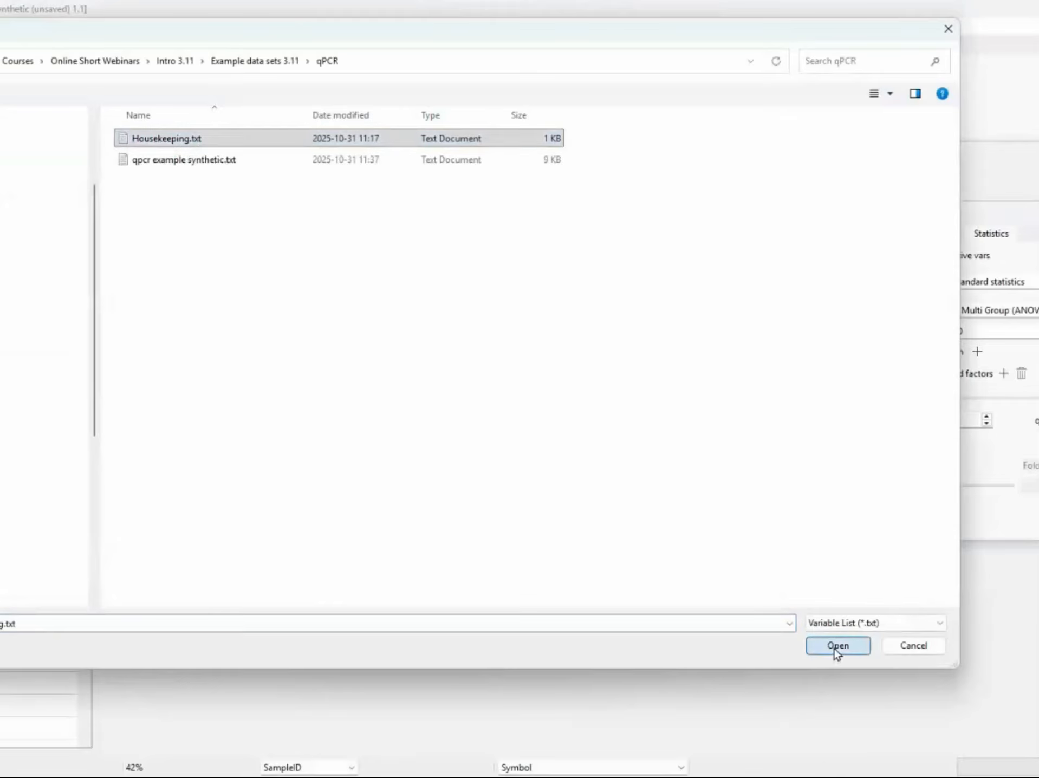
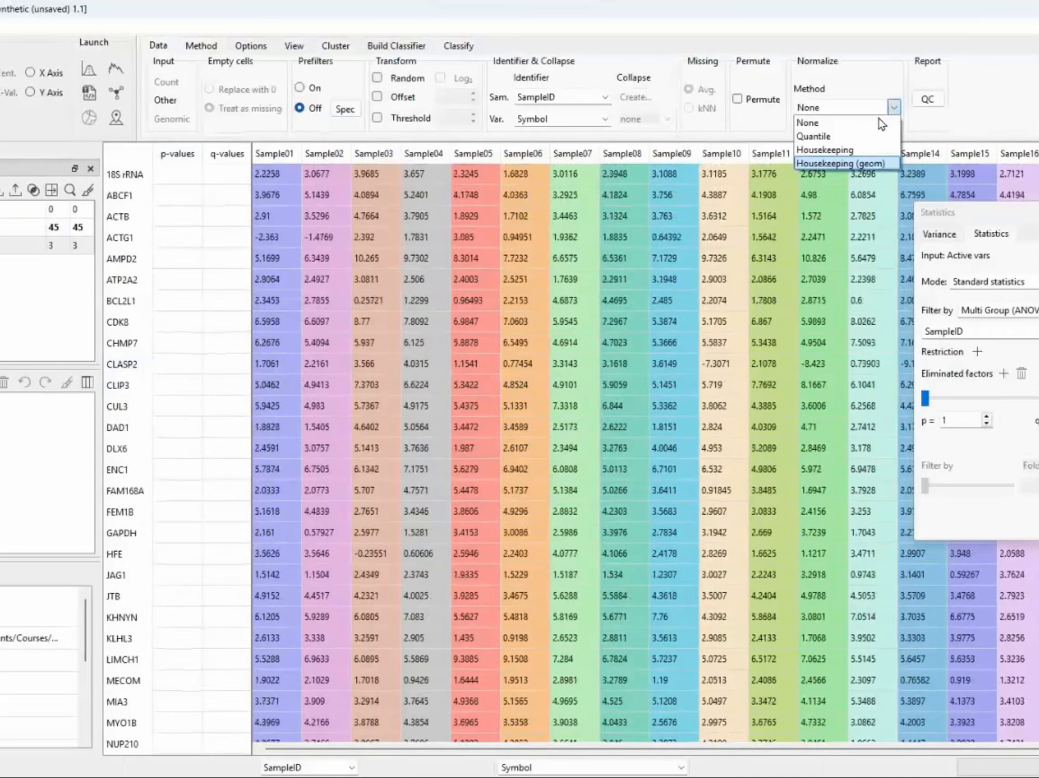
Try to normalize the data with Housekeeping (geom) using the Housekeeping variable list, and reset the normalization method to None
{"action": "left_click", "coordinate": [833, 162]}
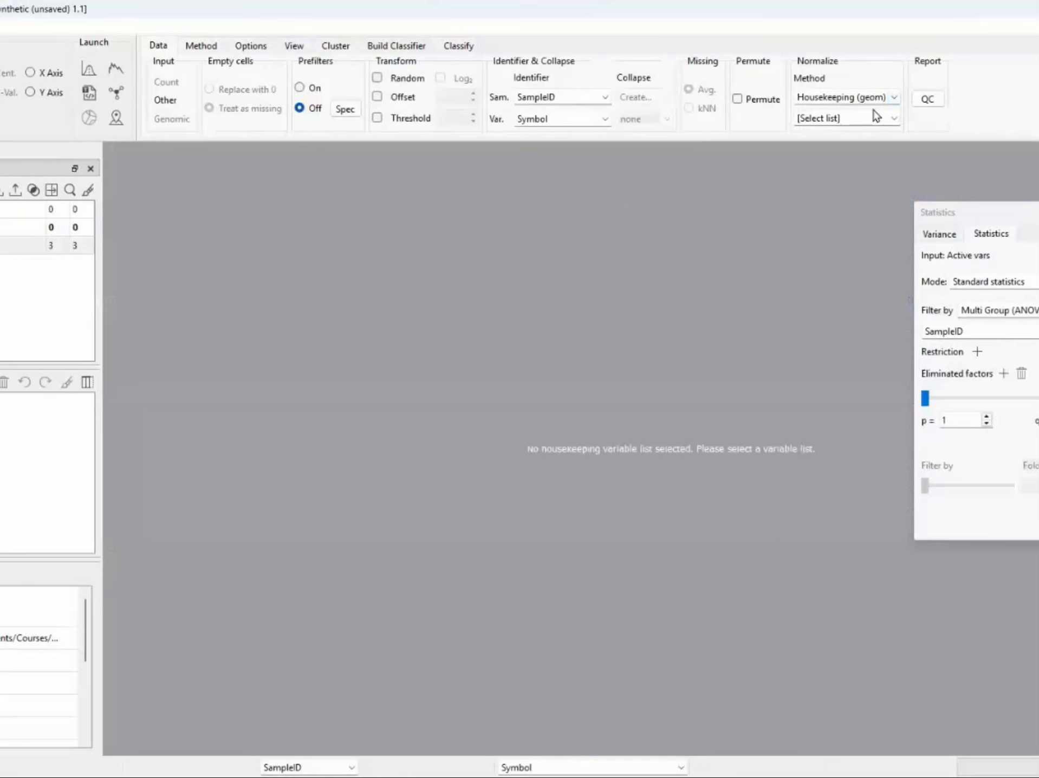
{"action": "left_click", "coordinate": [893, 117]}
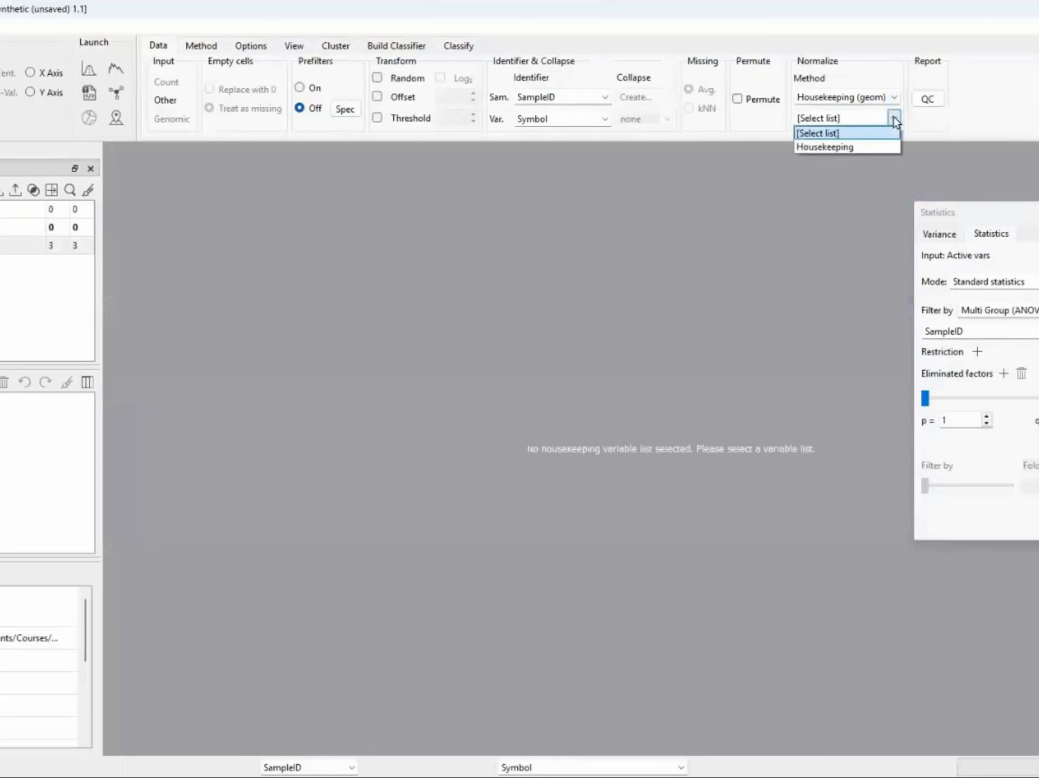
{"action": "left_click", "coordinate": [830, 146]}
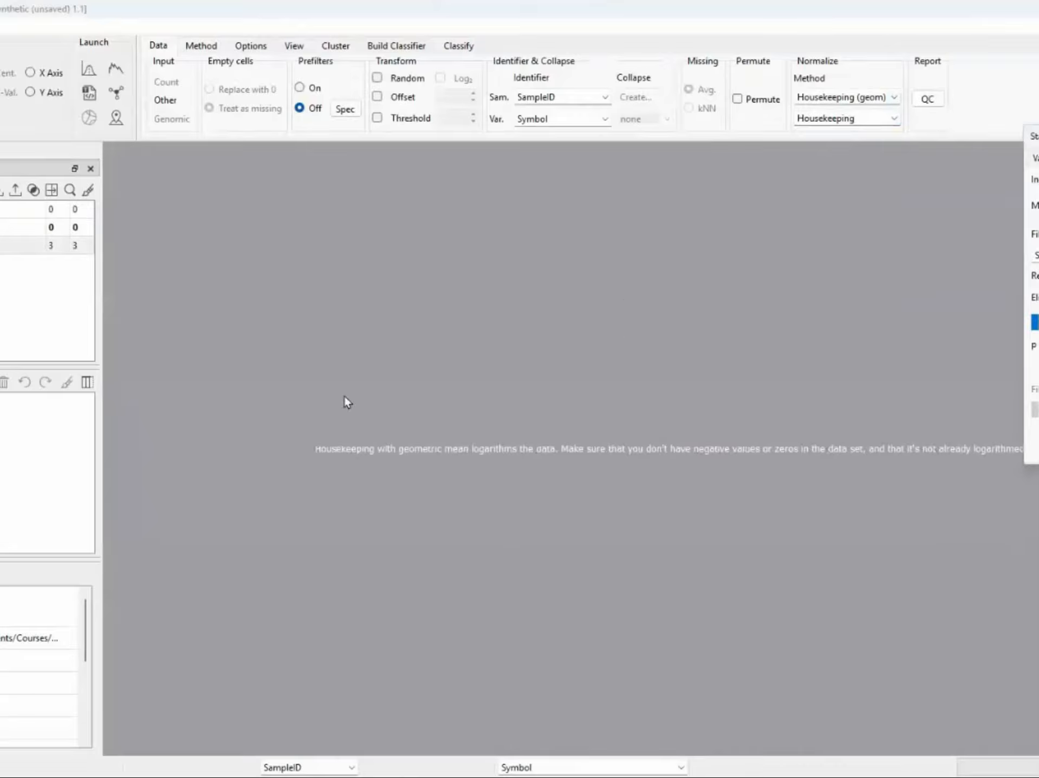
{"action": "left_click", "coordinate": [893, 118]}
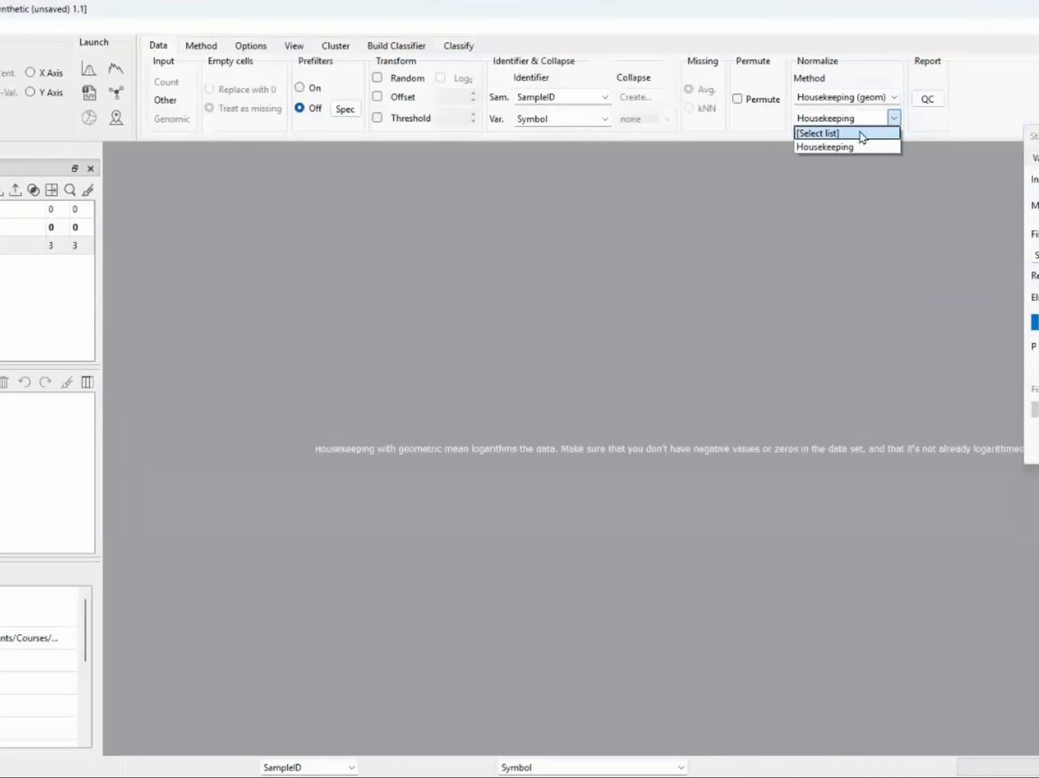
{"action": "left_click", "coordinate": [894, 97]}
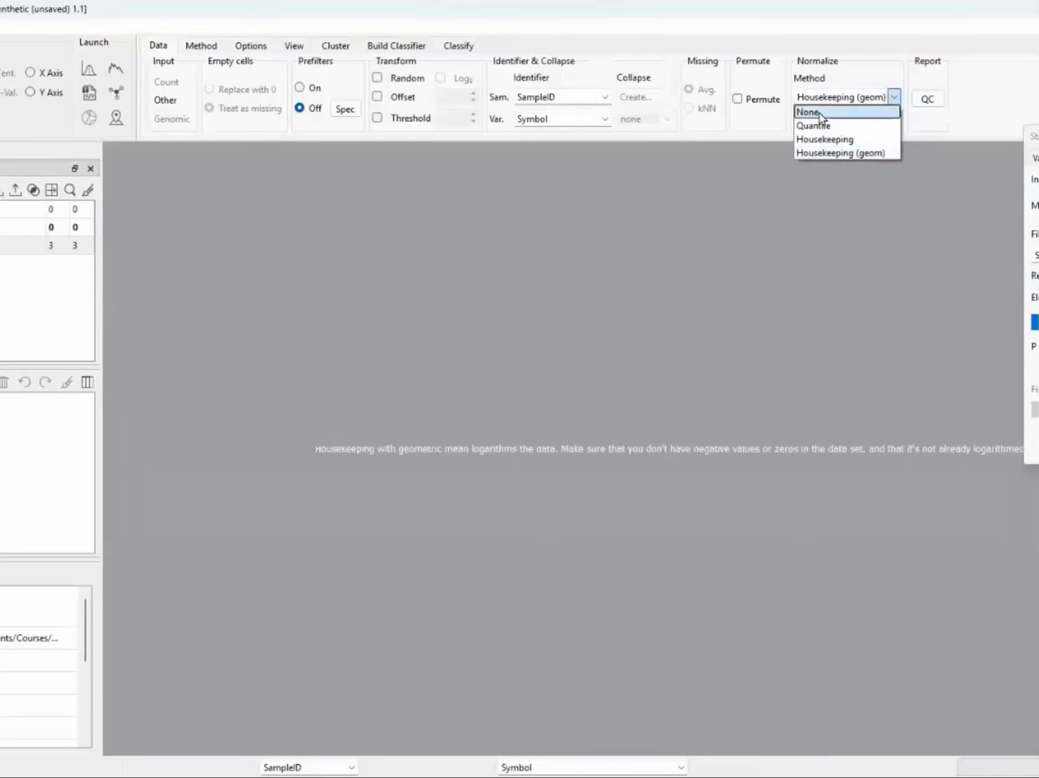
{"action": "left_click", "coordinate": [820, 114]}
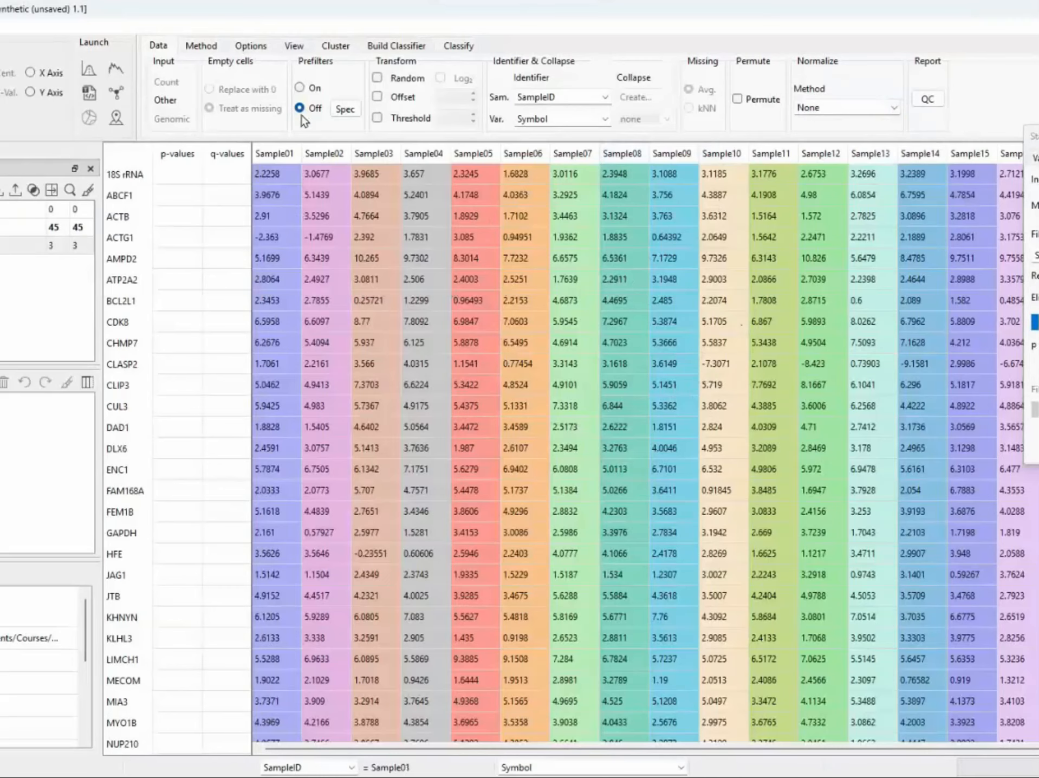
Normalize the qPCR data with the Housekeeping method, using the Housekeeping variable list
{"action": "left_click", "coordinate": [894, 107]}
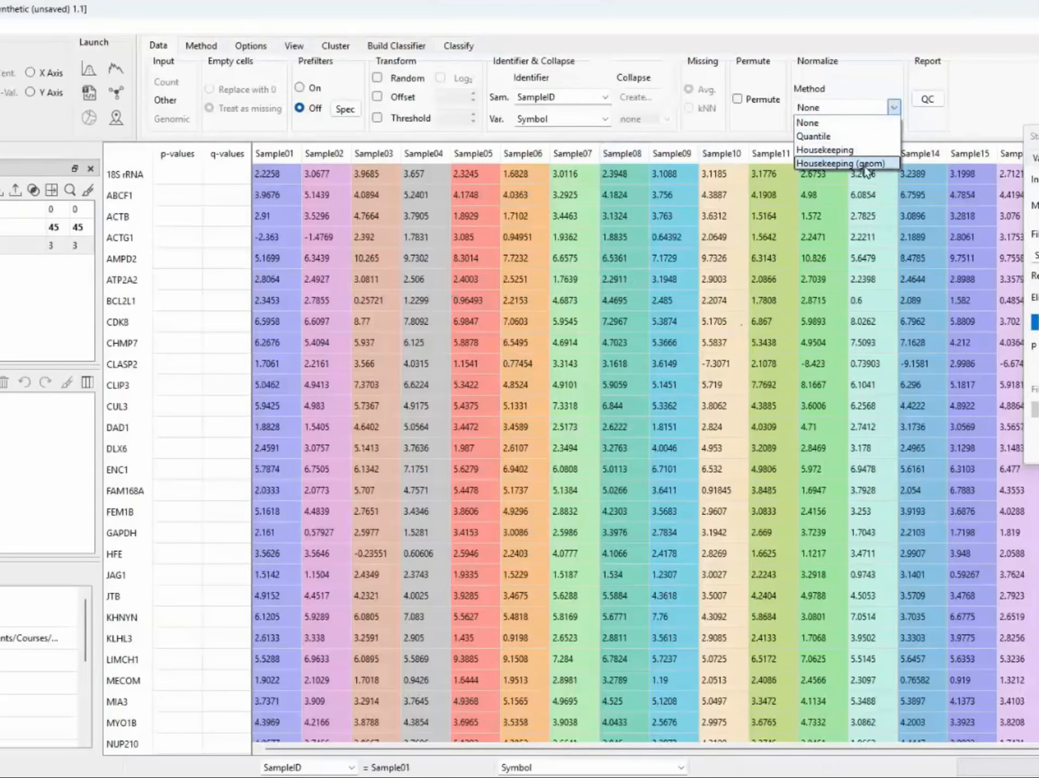
{"action": "left_click", "coordinate": [842, 151]}
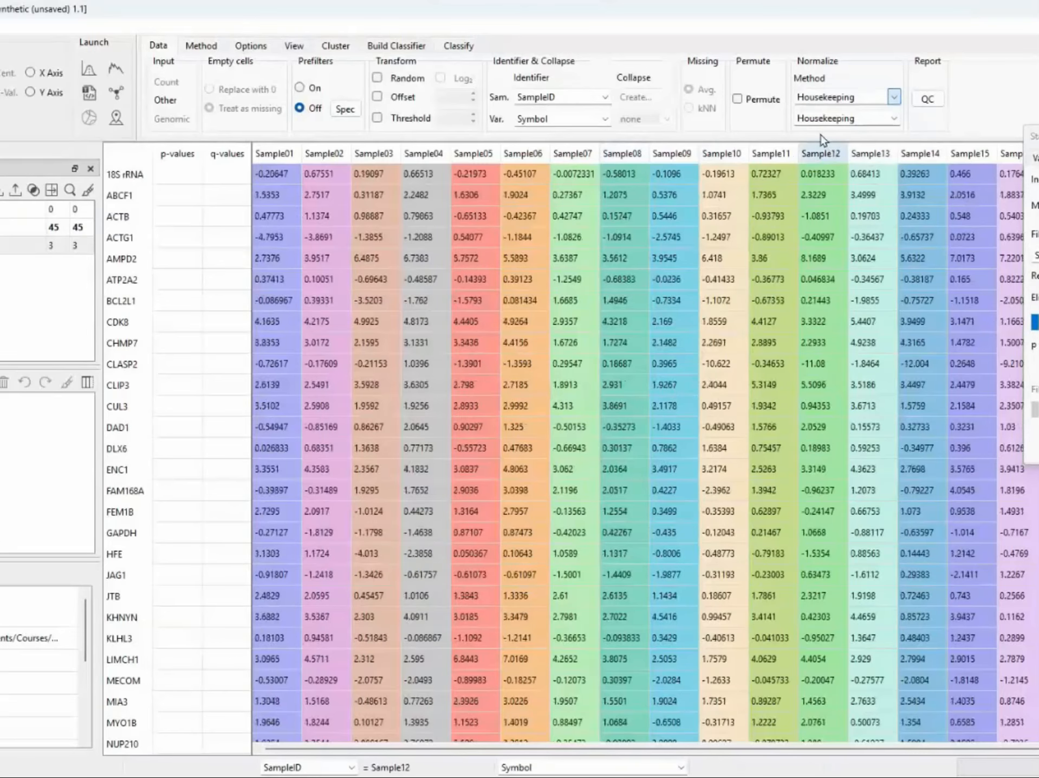
{"action": "left_click", "coordinate": [893, 118]}
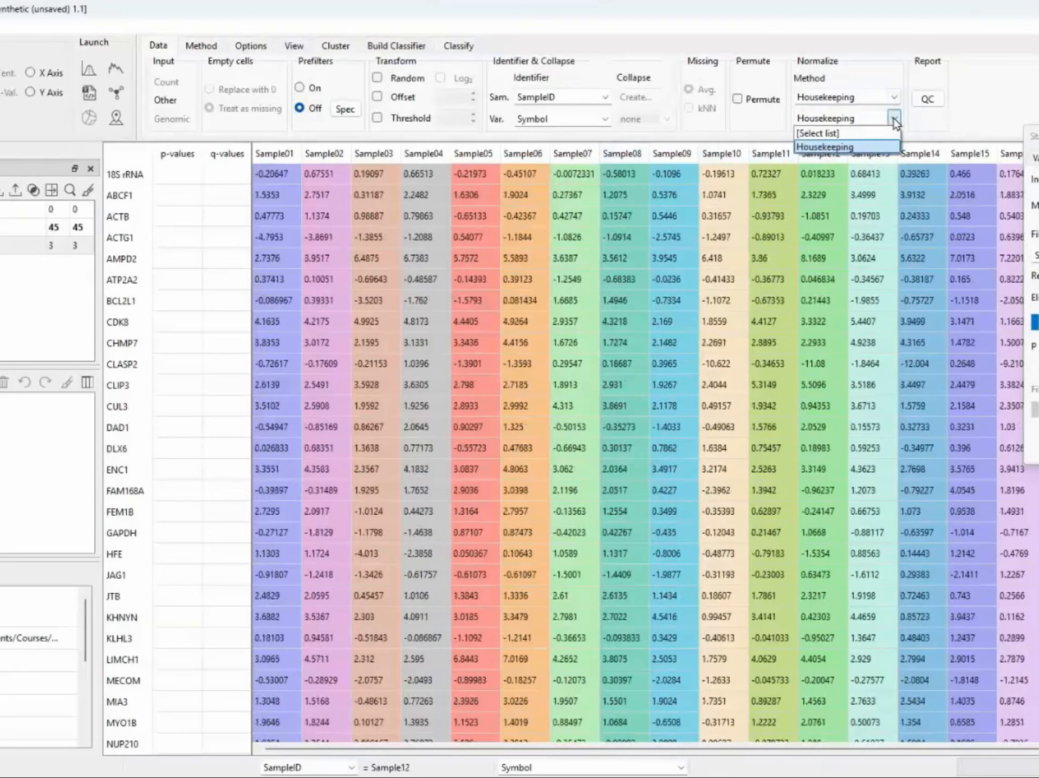
{"action": "left_click", "coordinate": [822, 148]}
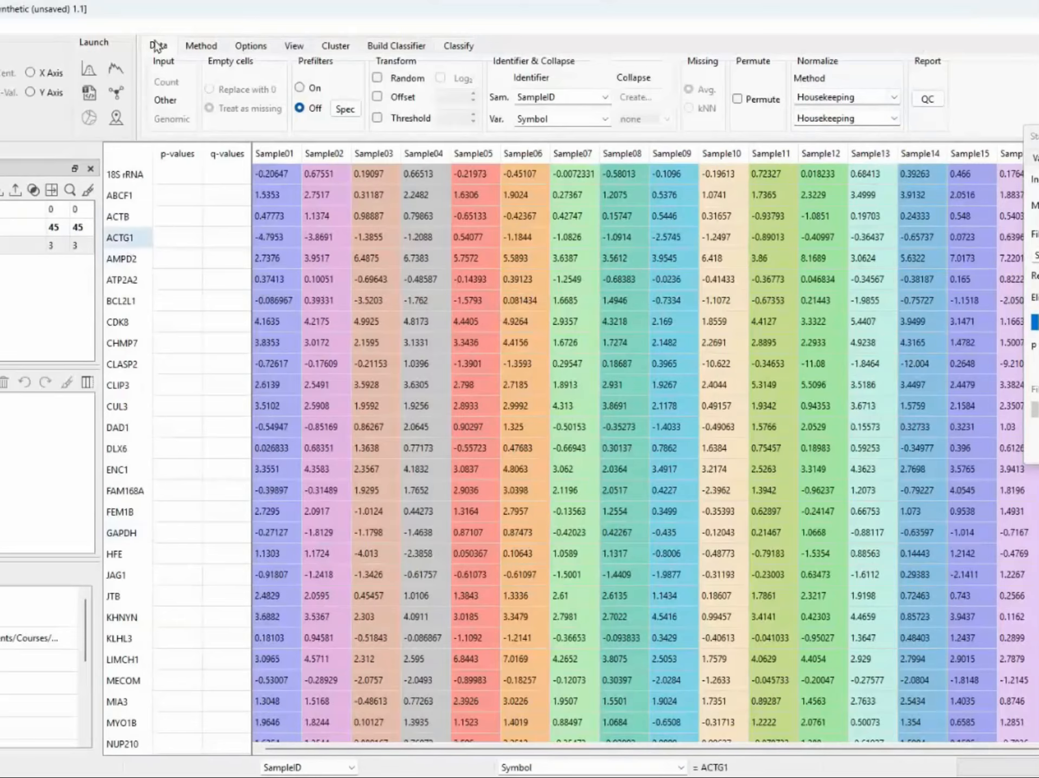
Show the normalized samples as a PCA plot and rotate it to expose the third component
{"action": "left_click", "coordinate": [201, 45]}
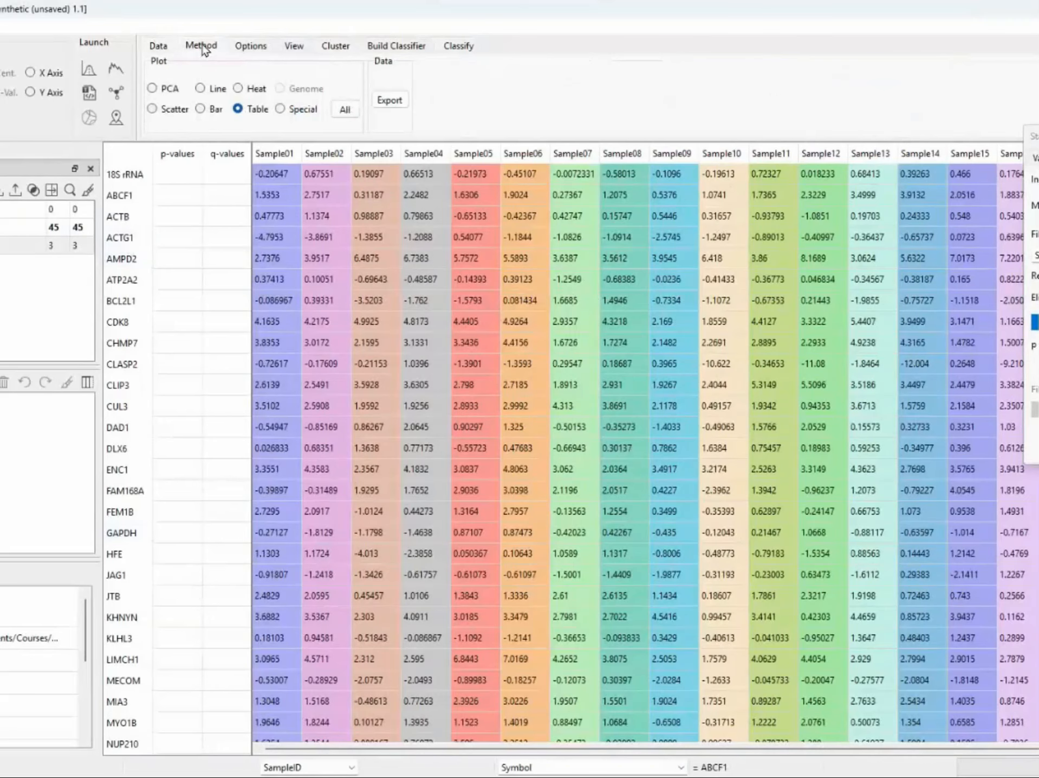
{"action": "left_click", "coordinate": [153, 89]}
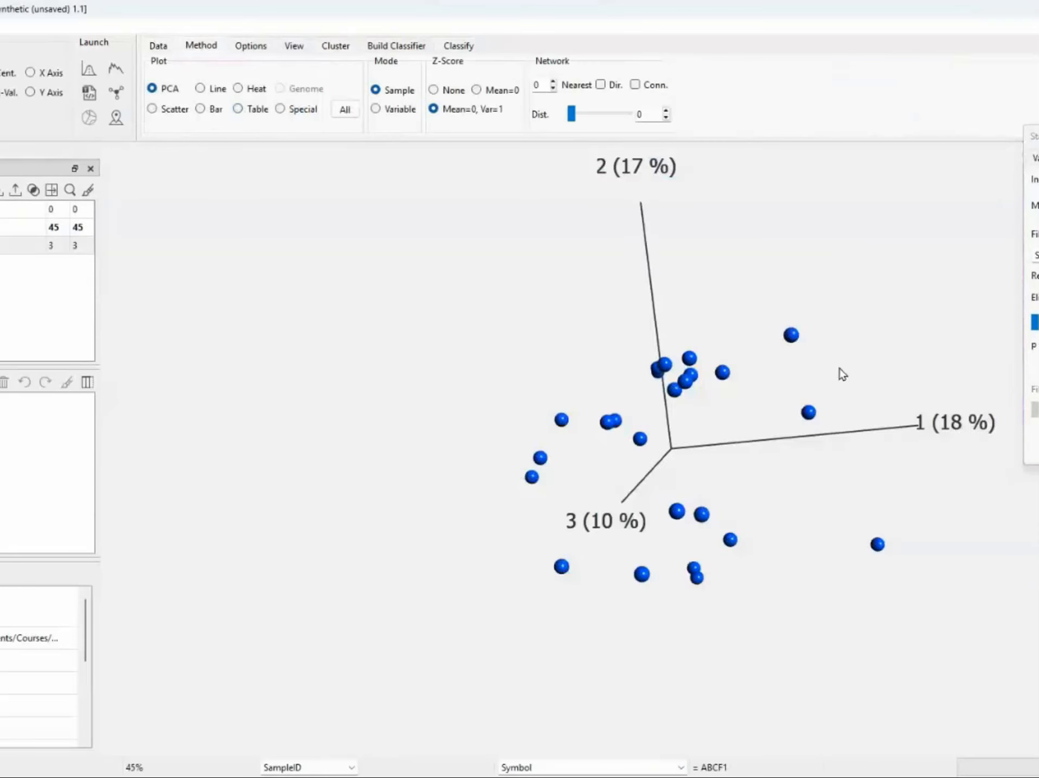
{"action": "left_click_drag", "start_coordinate": [839, 373], "coordinate": [525, 378]}
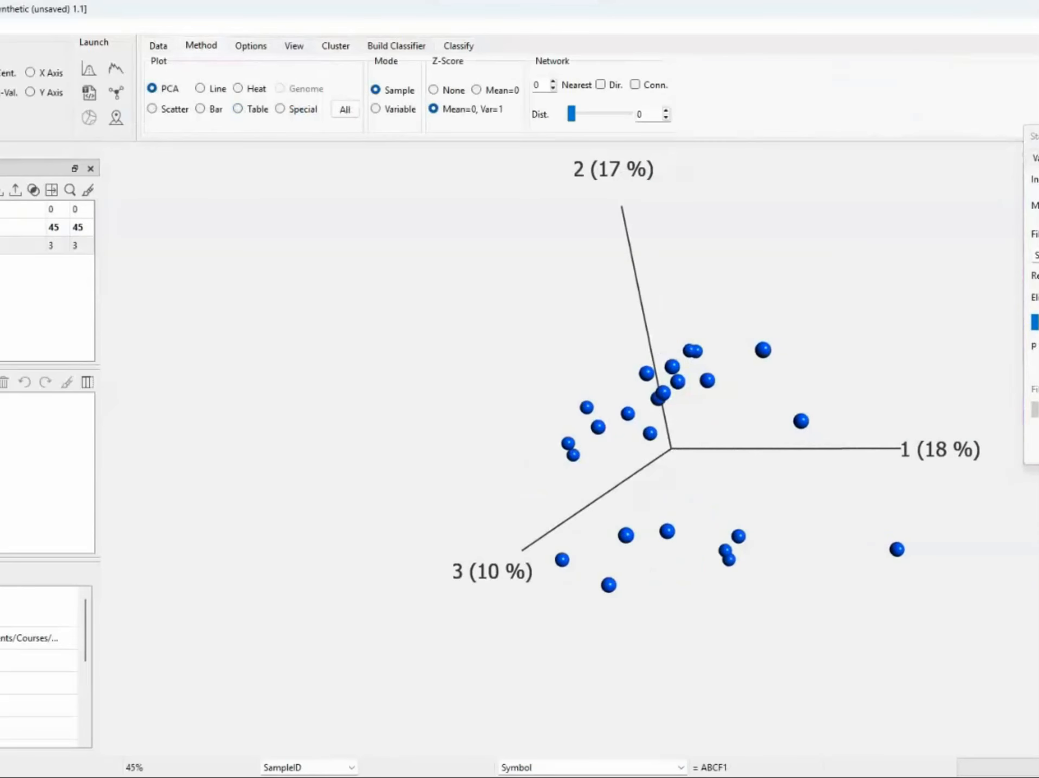
Filter the variables with a two-group t-test on Treatment, High Dose against Low Dose, at p = 0.0345
{"action": "left_click_drag", "start_coordinate": [1036, 138], "coordinate": [207, 179]}
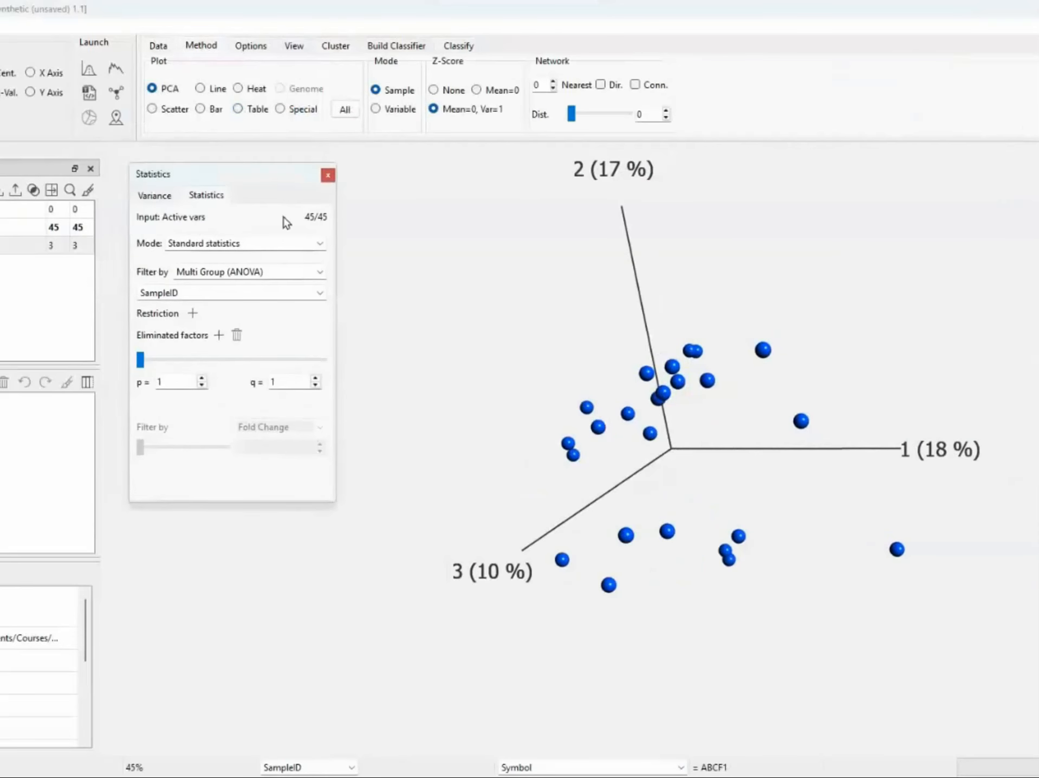
{"action": "left_click", "coordinate": [320, 272]}
{"action": "left_click", "coordinate": [264, 287]}
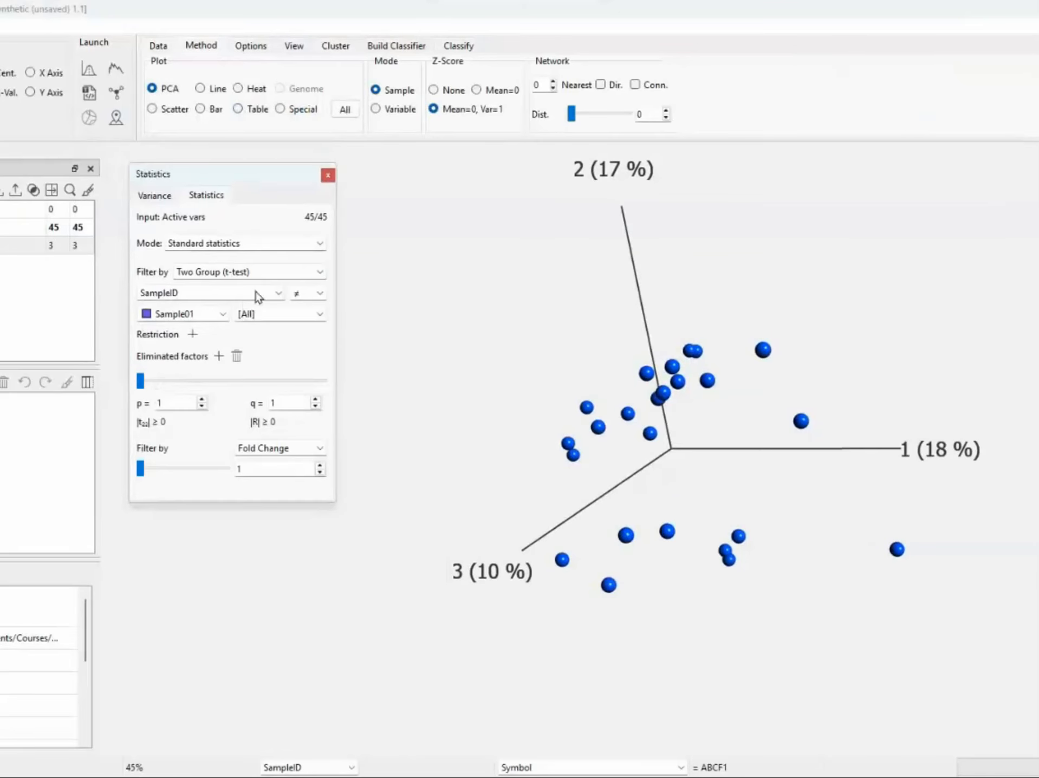
{"action": "left_click", "coordinate": [277, 293]}
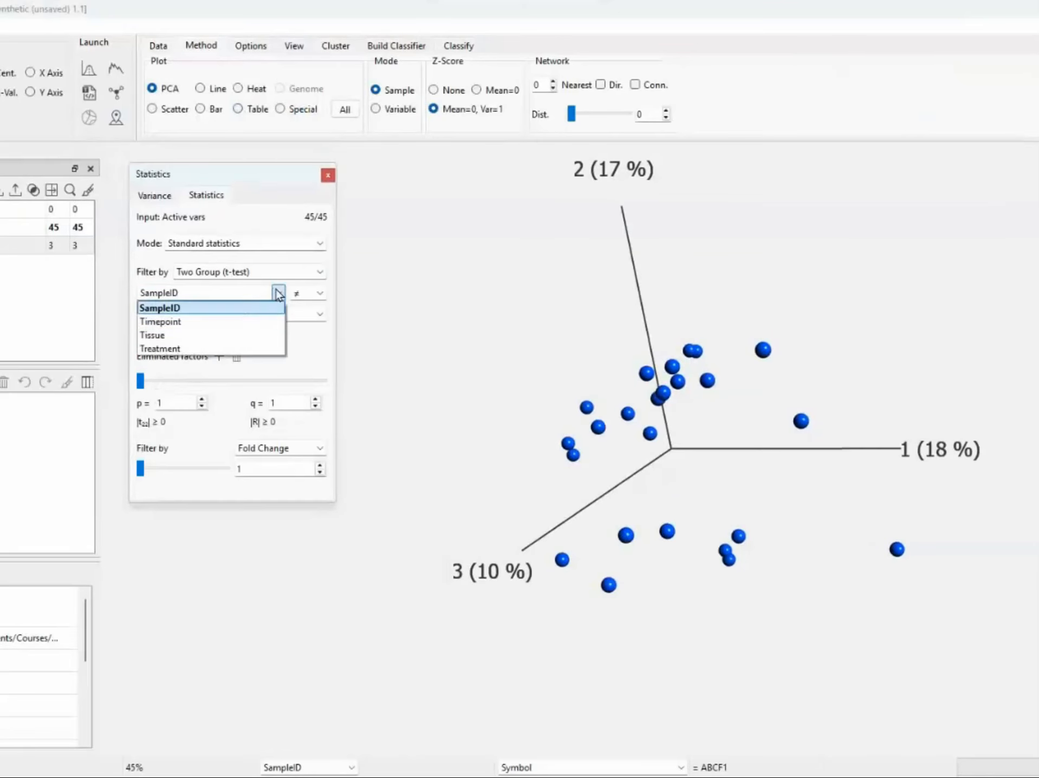
{"action": "left_click", "coordinate": [218, 349]}
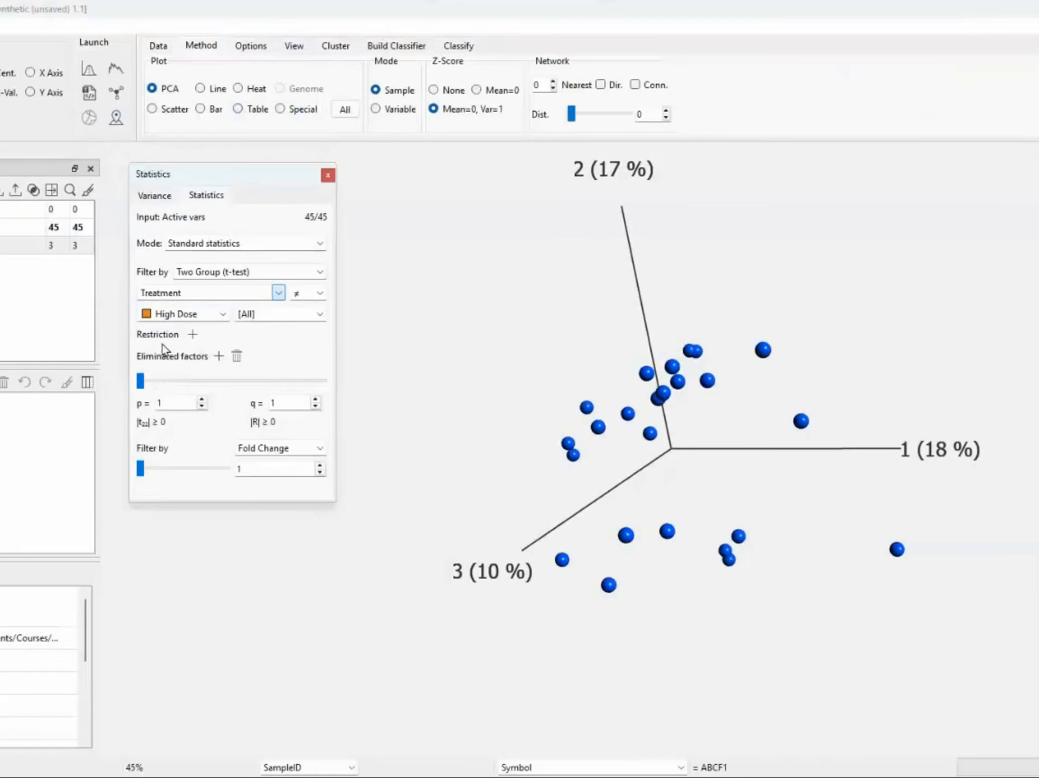
{"action": "left_click", "coordinate": [319, 315]}
{"action": "left_click", "coordinate": [287, 360]}
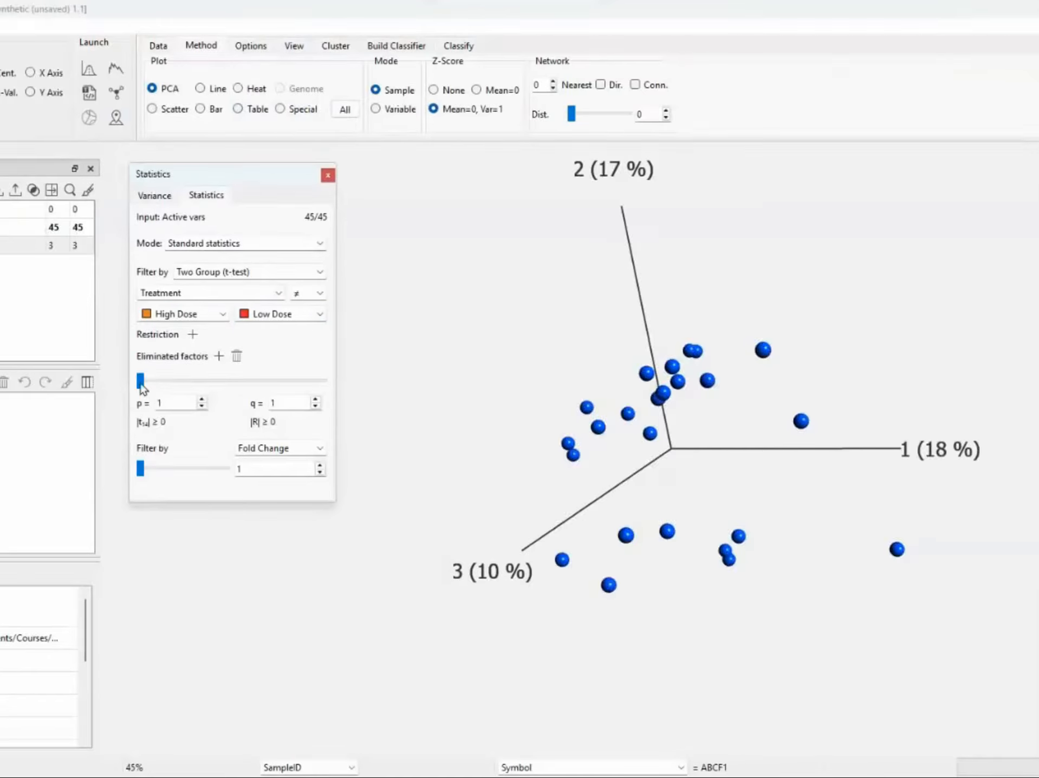
{"action": "left_click_drag", "start_coordinate": [141, 384], "coordinate": [158, 384]}
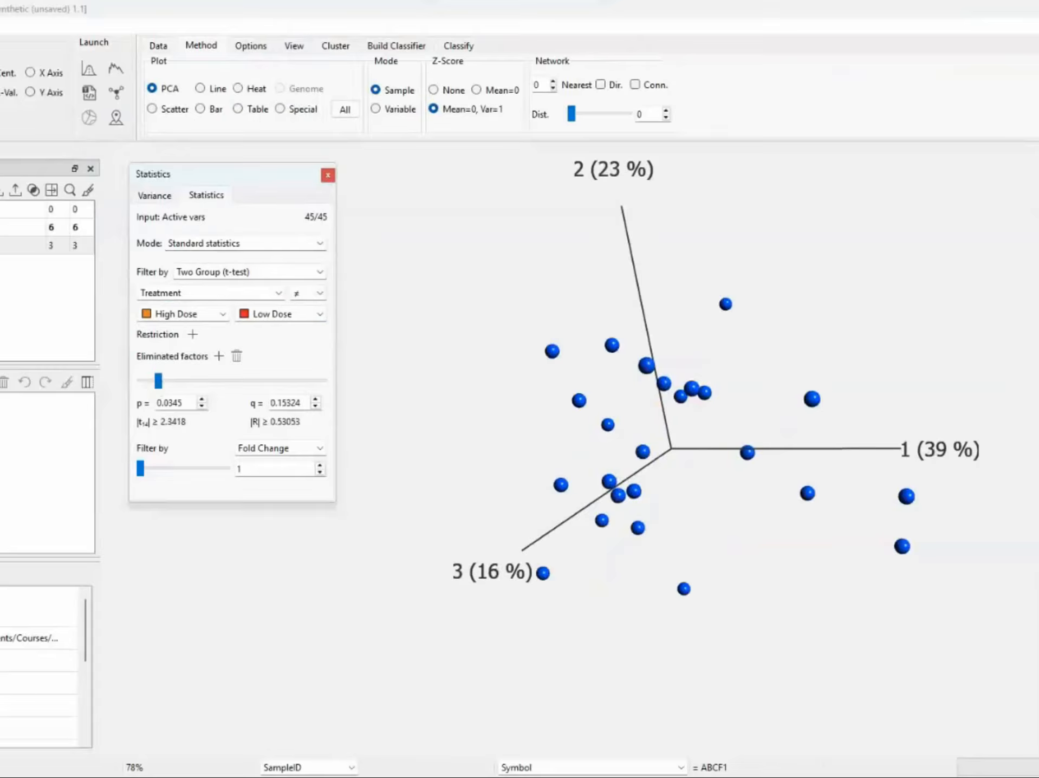
Close the qPCR data set and discard its unsaved changes
{"action": "left_click", "coordinate": [1, 754]}
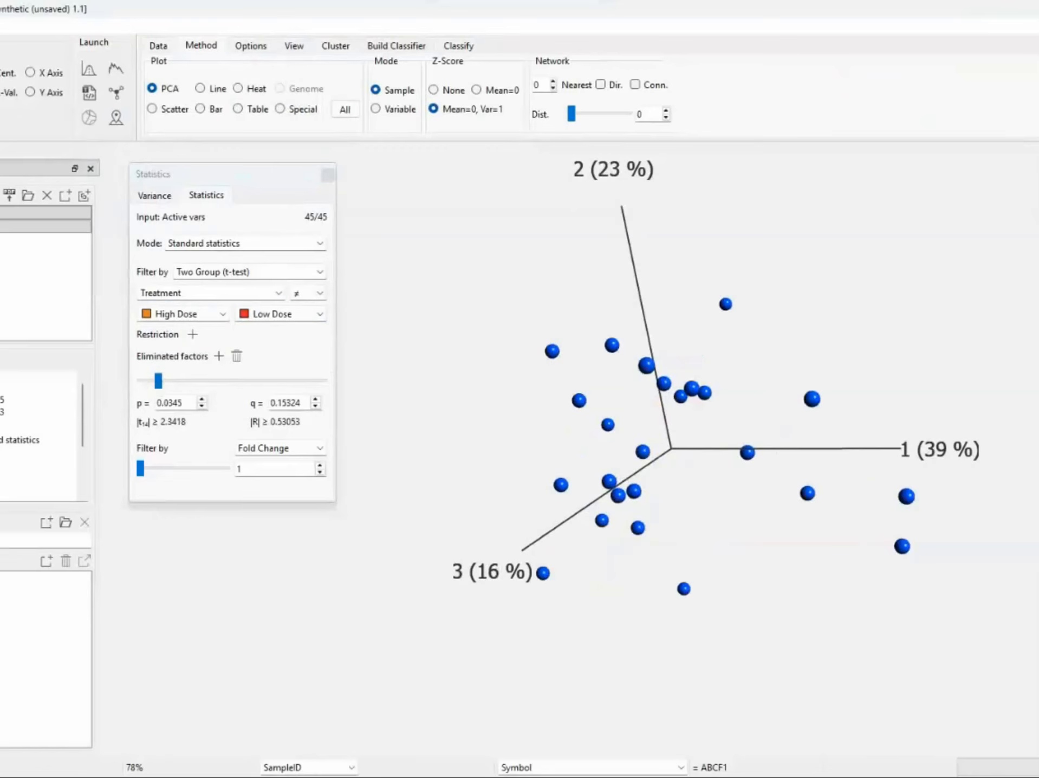
{"action": "left_click", "coordinate": [48, 195]}
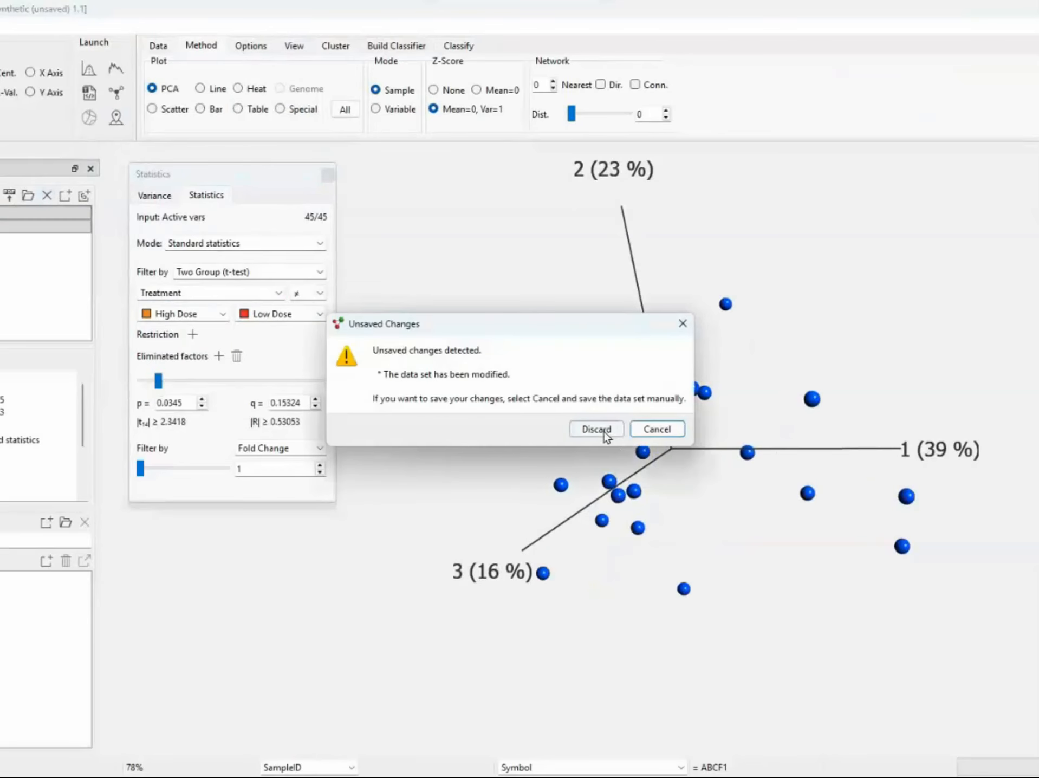
{"action": "left_click", "coordinate": [605, 433]}
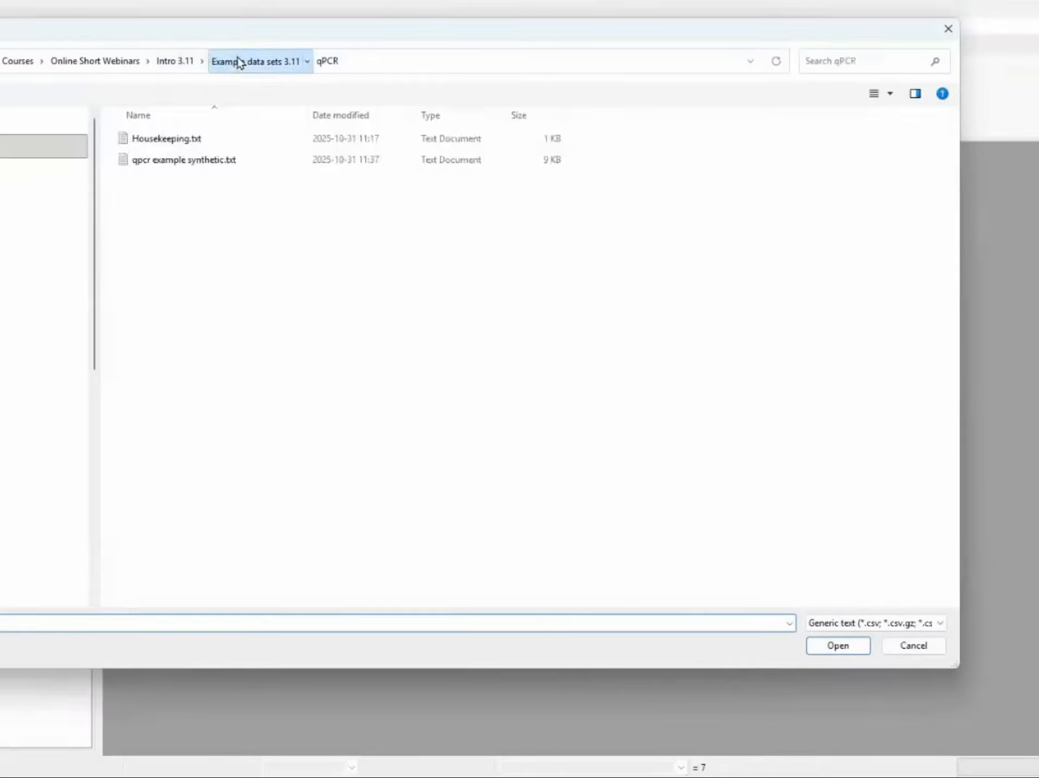
Open Example_Reveal_NPX_synthetic.csv from the Olink example folder for import
{"action": "left_click", "coordinate": [239, 61]}
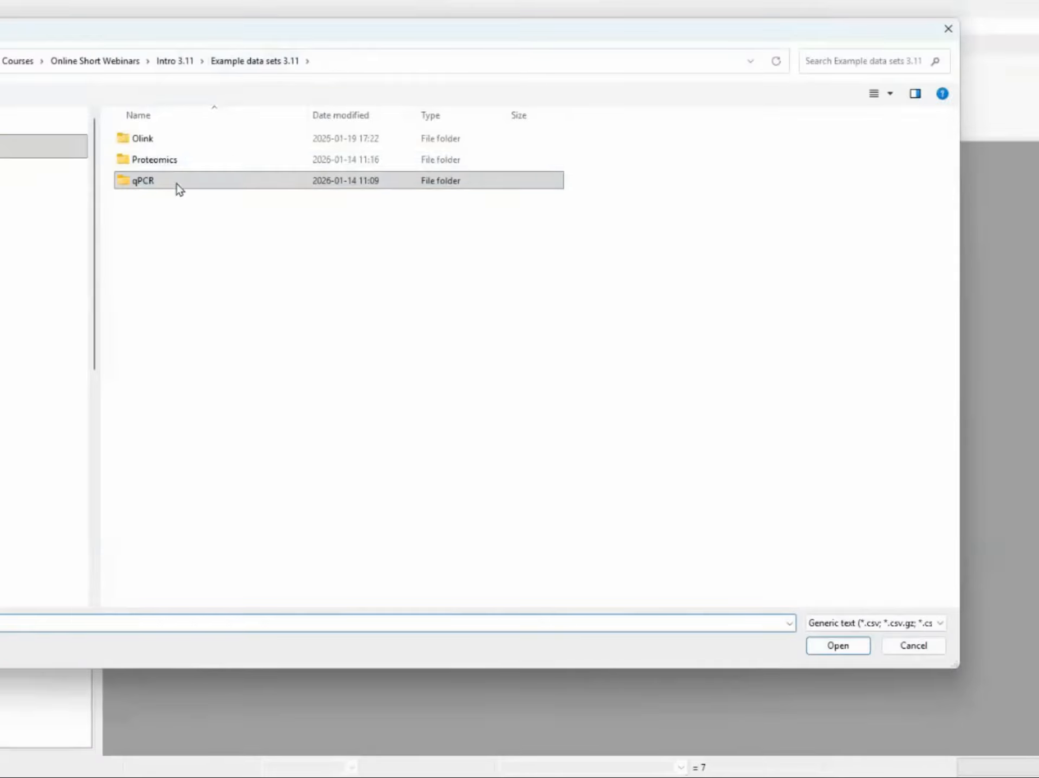
{"action": "double_click", "coordinate": [146, 142]}
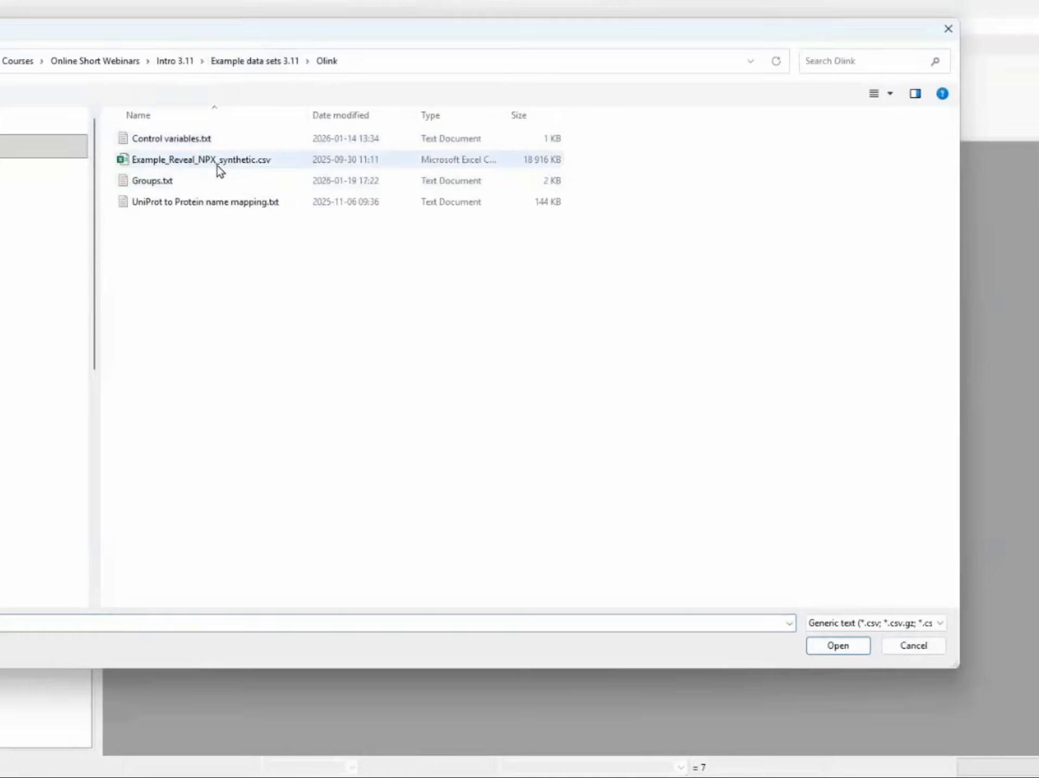
{"action": "left_click", "coordinate": [242, 162]}
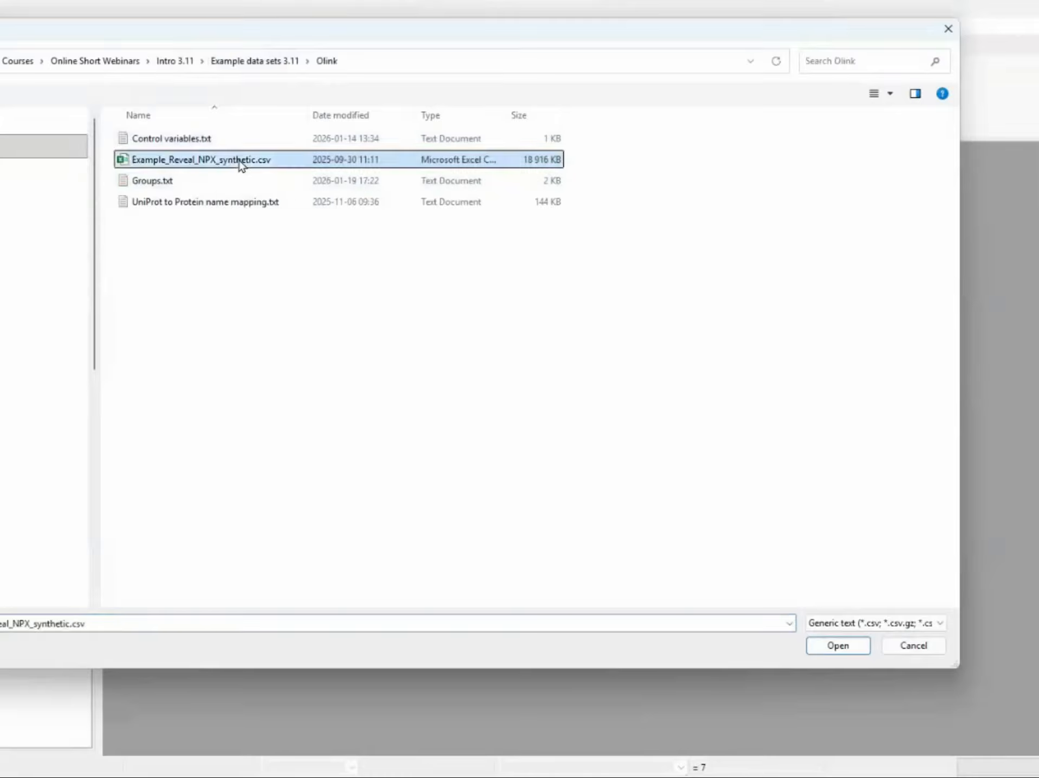
{"action": "left_click", "coordinate": [830, 647]}
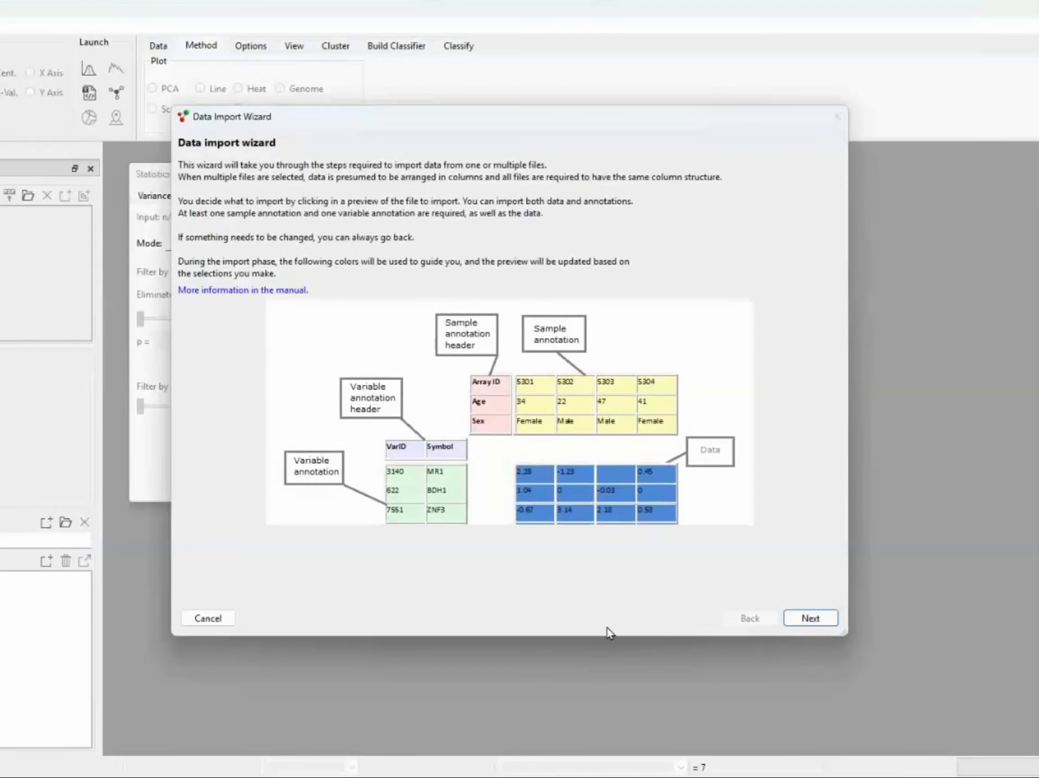
Set the data type of the Olink file to Other and look through the preview's columns
{"action": "left_click", "coordinate": [809, 619]}
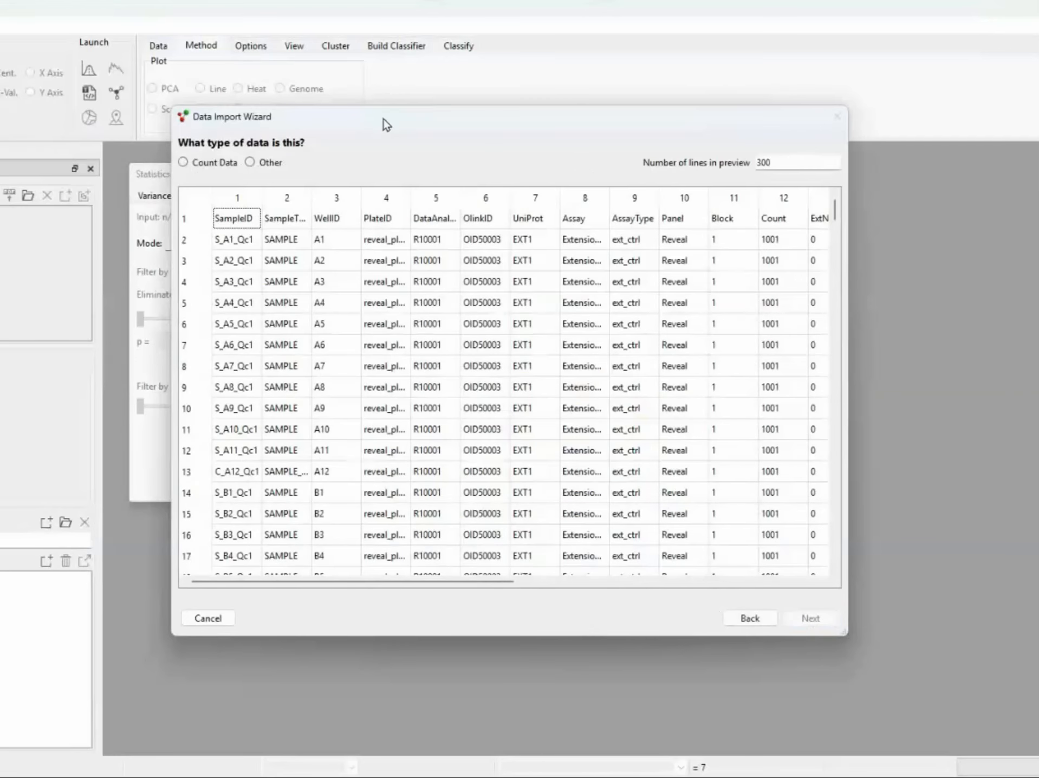
{"action": "left_click_drag", "start_coordinate": [383, 124], "coordinate": [321, 116]}
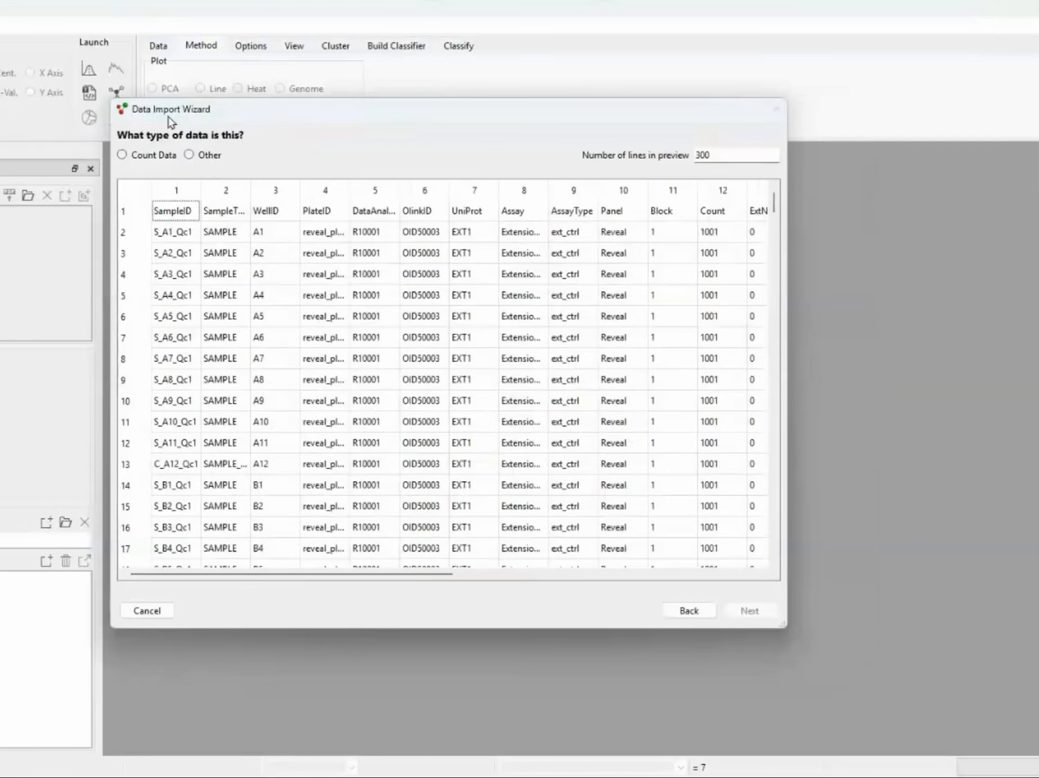
{"action": "left_click", "coordinate": [189, 156]}
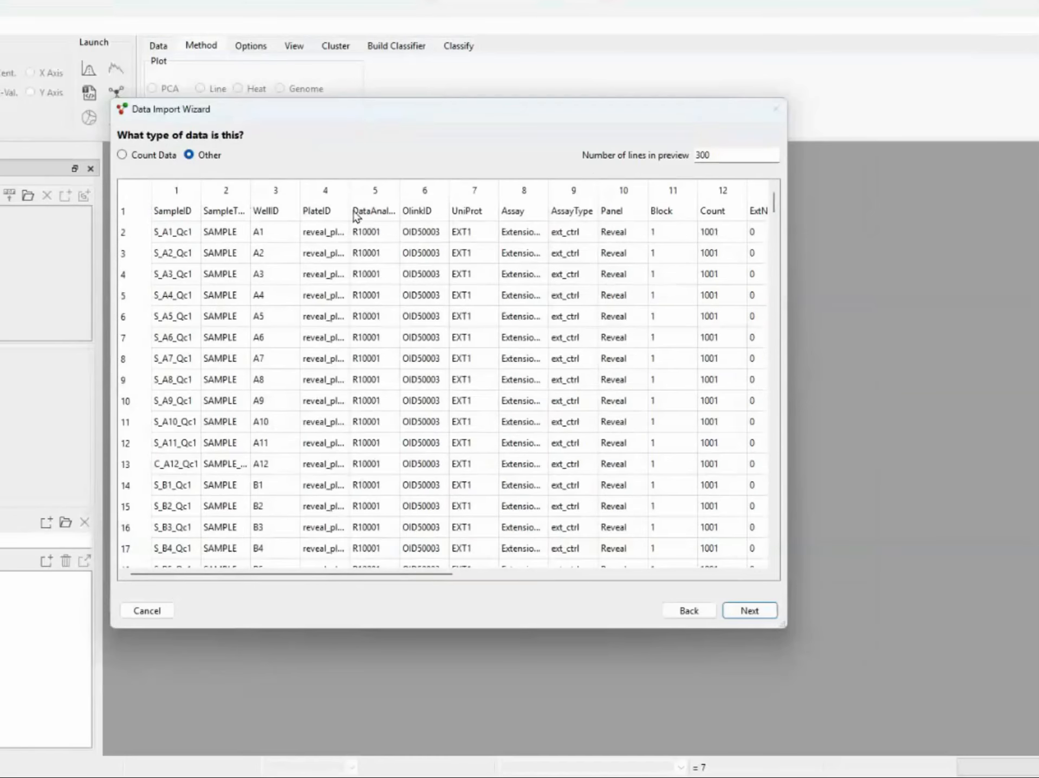
{"action": "left_click_drag", "start_coordinate": [306, 573], "coordinate": [648, 569]}
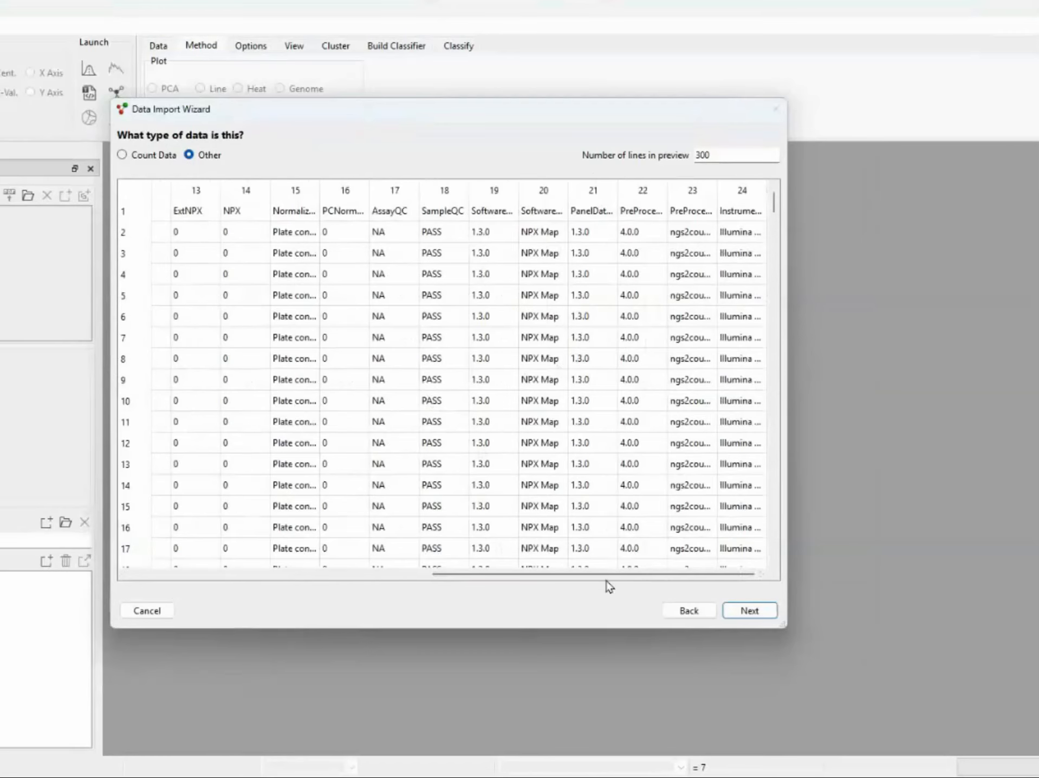
{"action": "left_click_drag", "start_coordinate": [645, 576], "coordinate": [606, 583]}
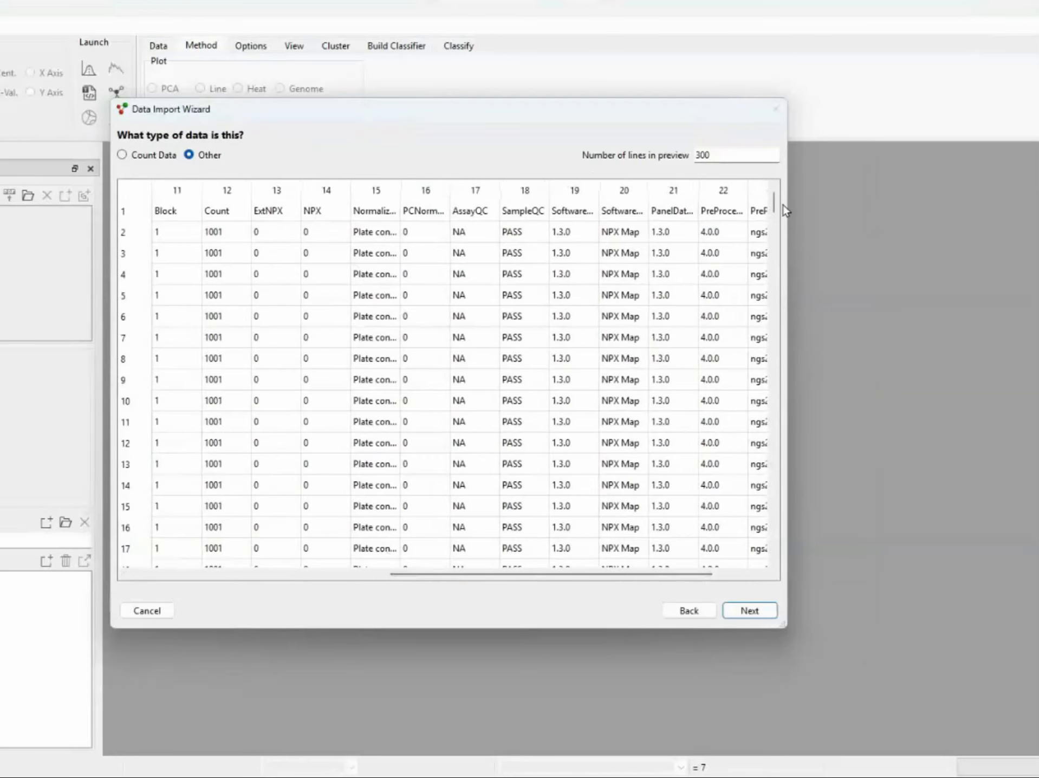
Inspect the preview's rows, accept the data type Other and the semicolon separator, and set the data organization to Vector
{"action": "scroll", "coordinate": [774, 216], "scroll_direction": "down", "scroll_amount": 10}
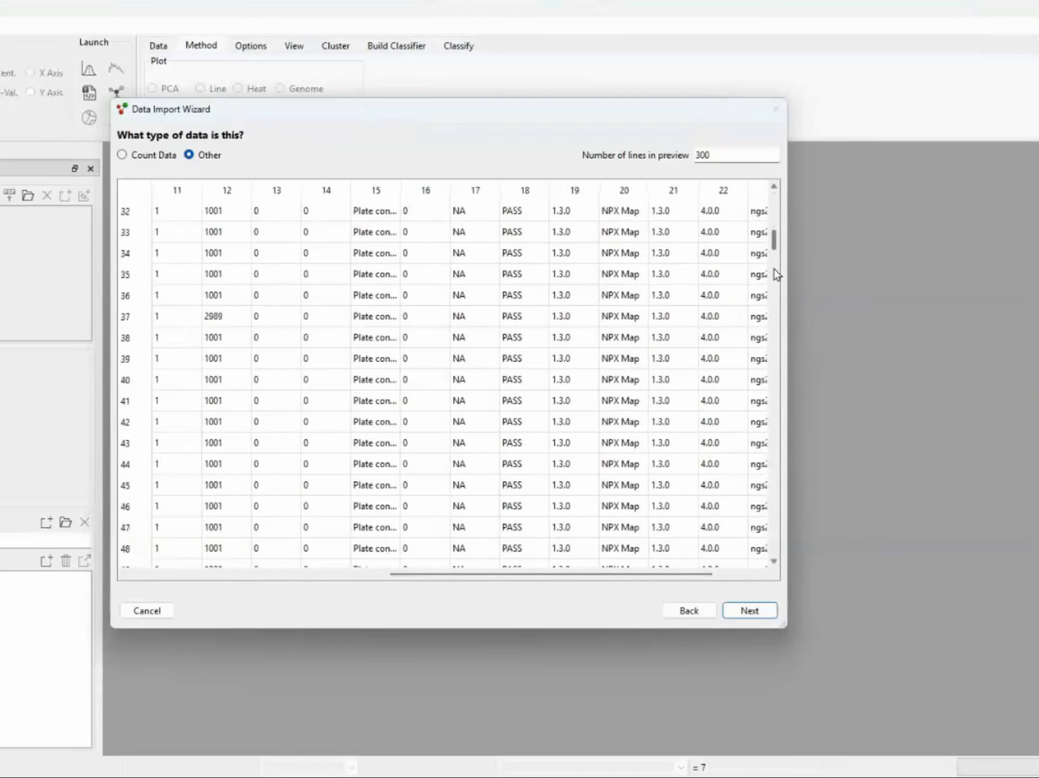
{"action": "left_click_drag", "start_coordinate": [777, 275], "coordinate": [765, 558]}
{"action": "left_click_drag", "start_coordinate": [684, 574], "coordinate": [494, 578]}
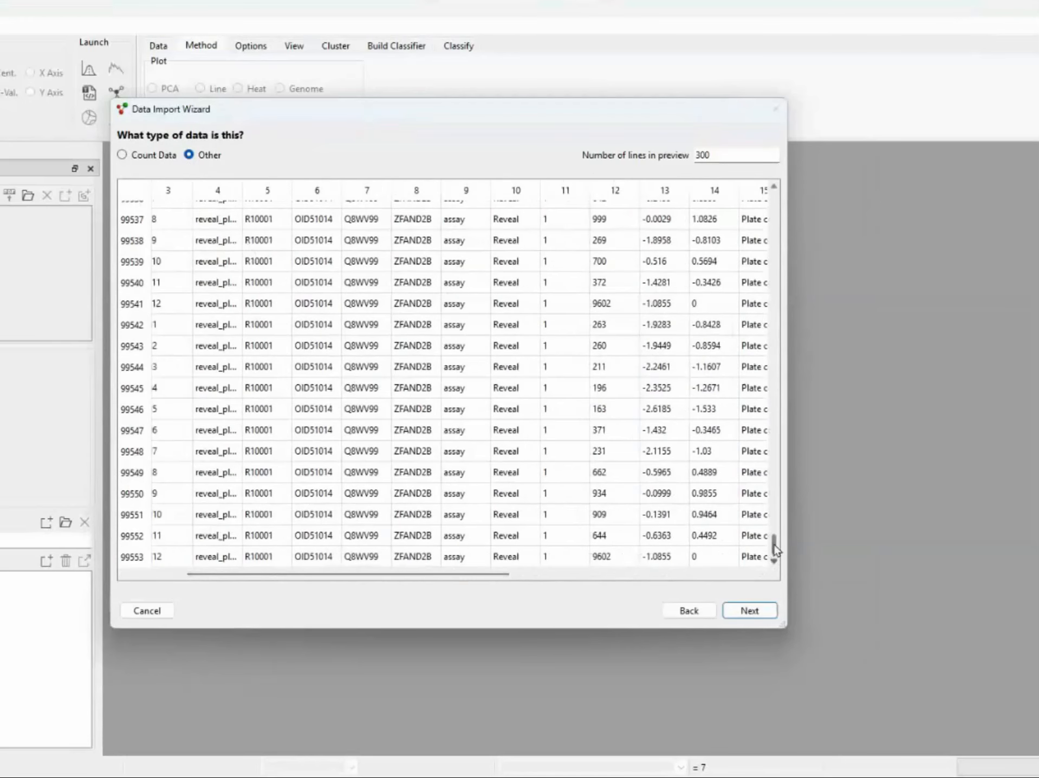
{"action": "left_click_drag", "start_coordinate": [776, 548], "coordinate": [772, 121]}
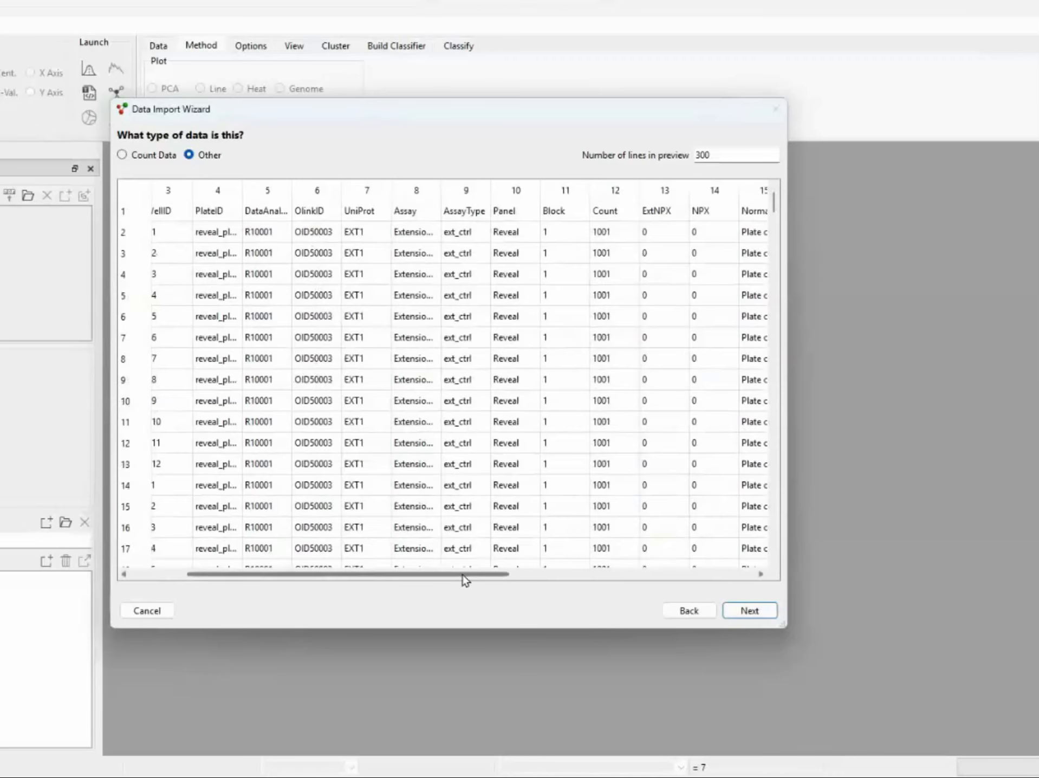
{"action": "left_click_drag", "start_coordinate": [462, 575], "coordinate": [398, 575]}
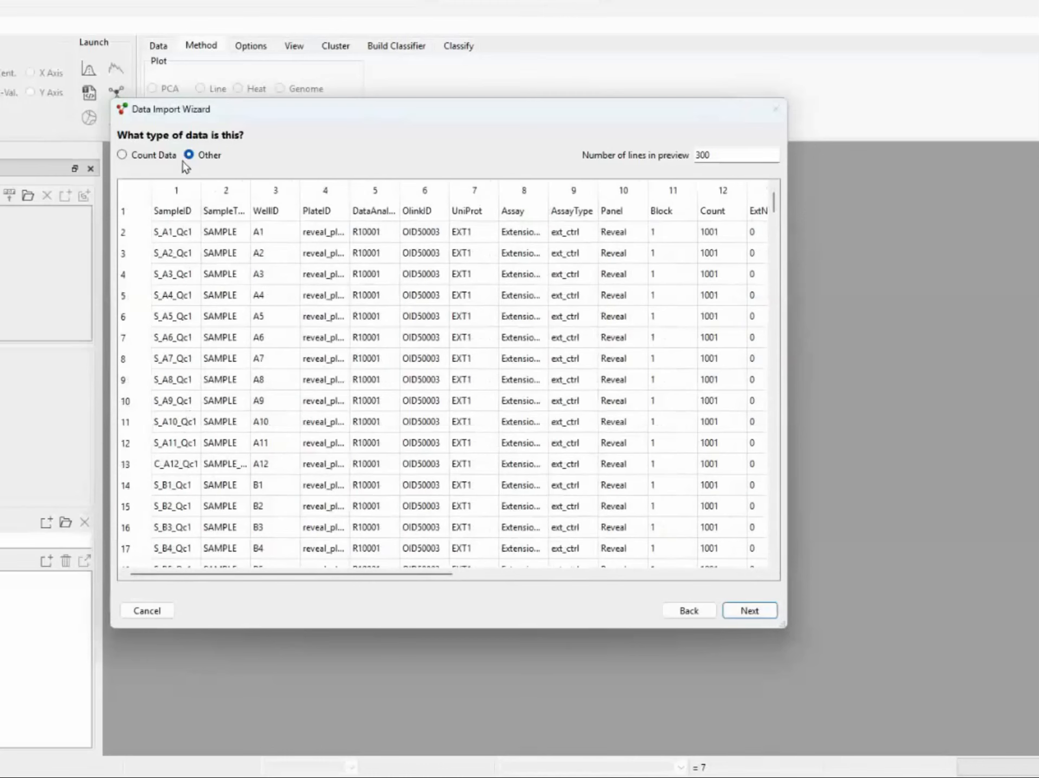
{"action": "left_click", "coordinate": [750, 610]}
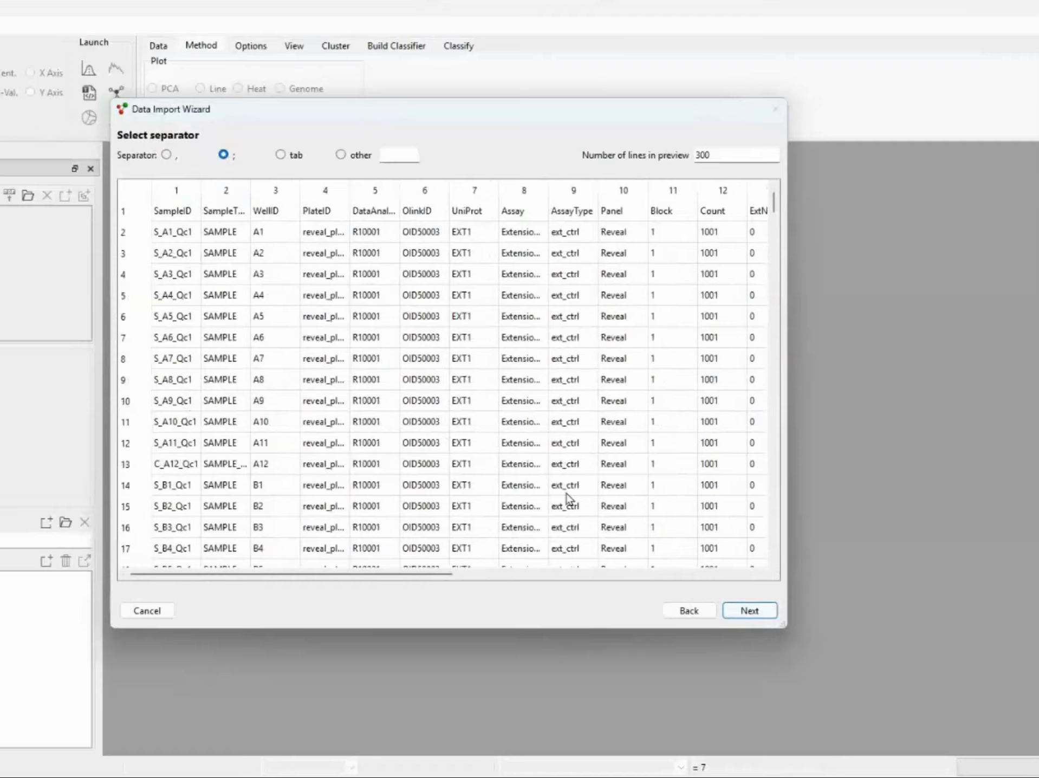
{"action": "left_click", "coordinate": [754, 612]}
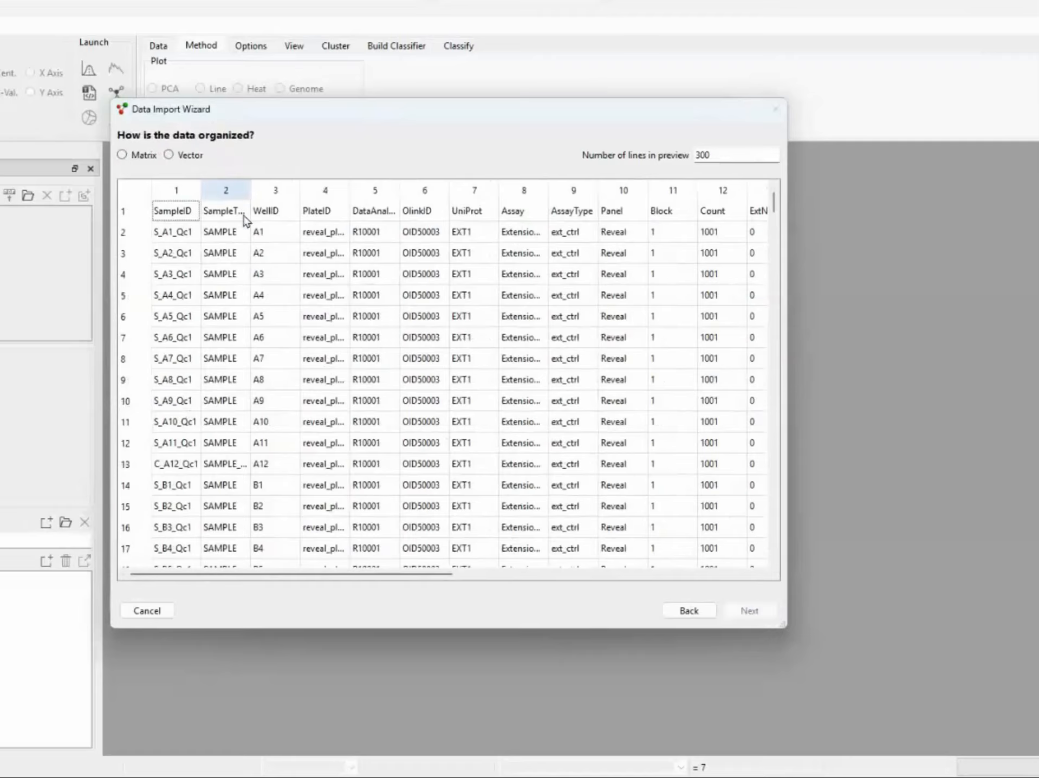
{"action": "left_click", "coordinate": [169, 155]}
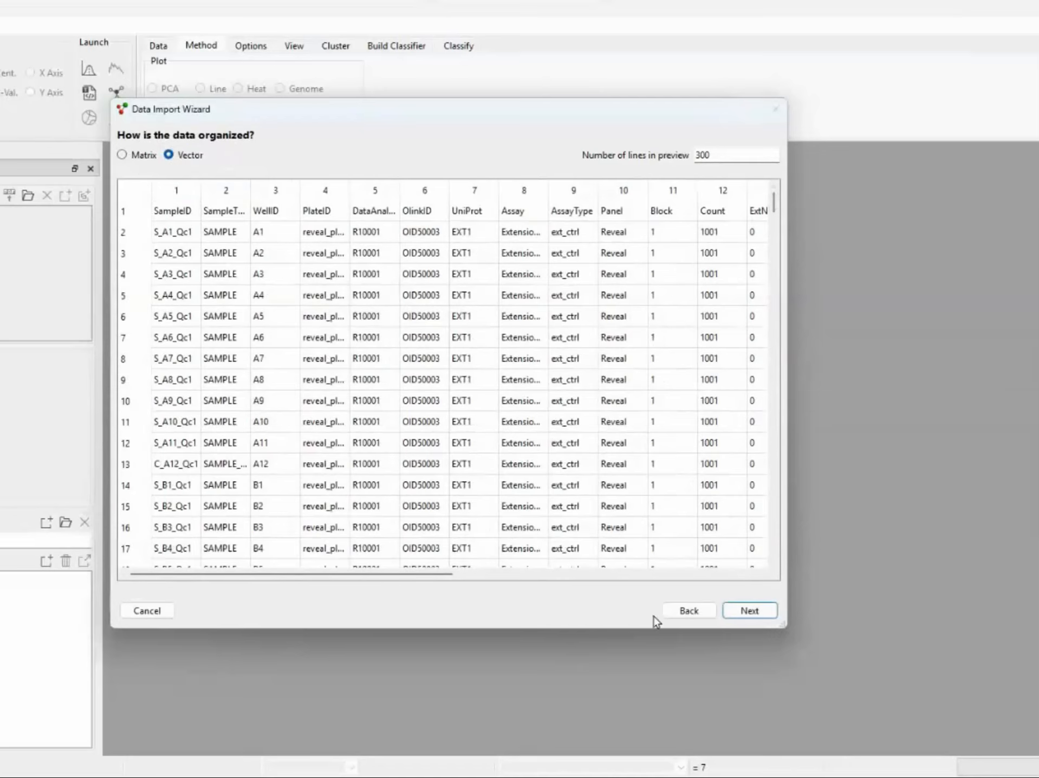
{"action": "left_click", "coordinate": [753, 611]}
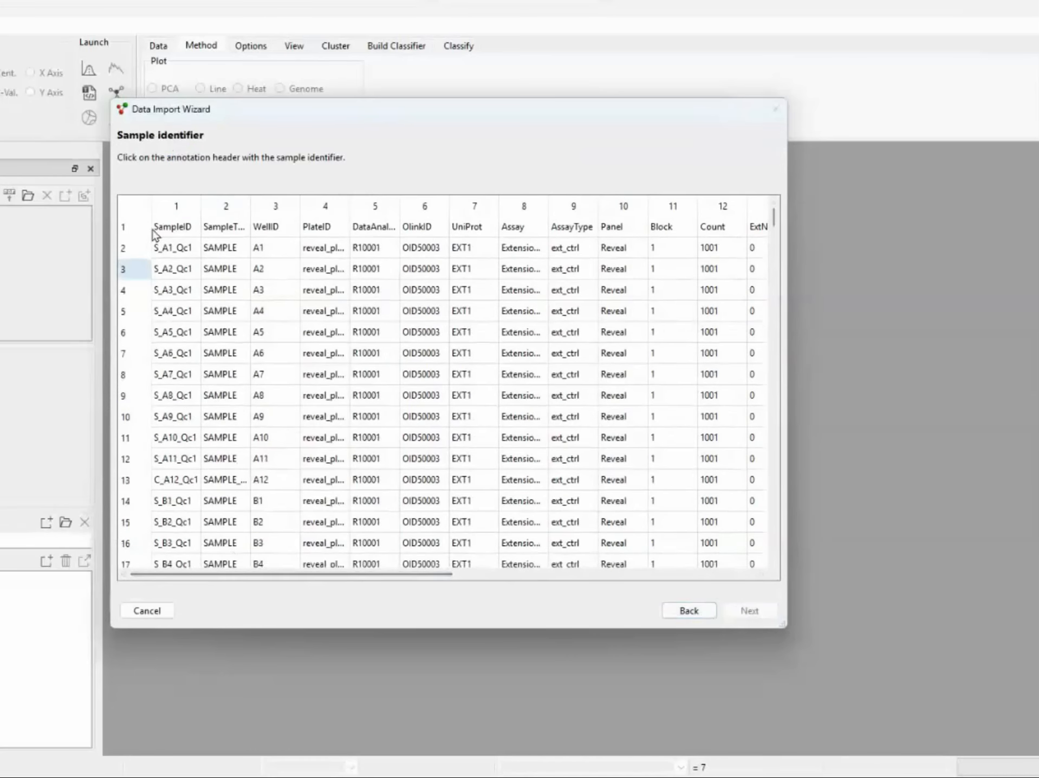
Assign the SampleID column as the sample identifier and the sample type column as a sample annotation
{"action": "left_click", "coordinate": [171, 231]}
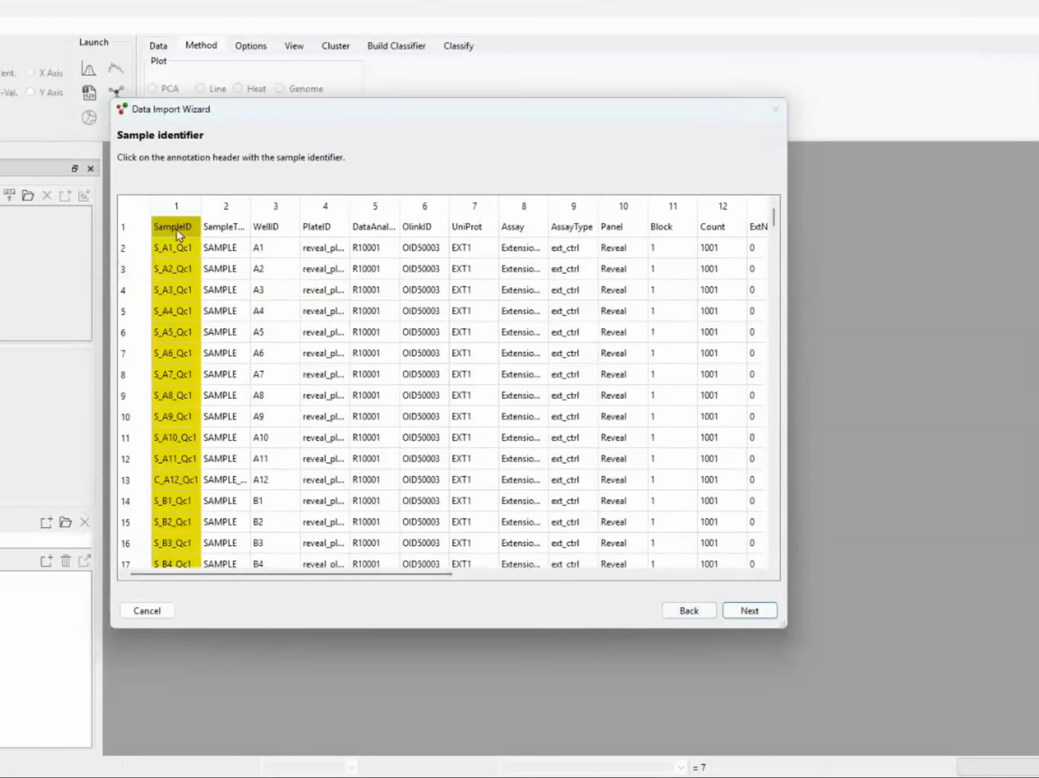
{"action": "left_click", "coordinate": [755, 615]}
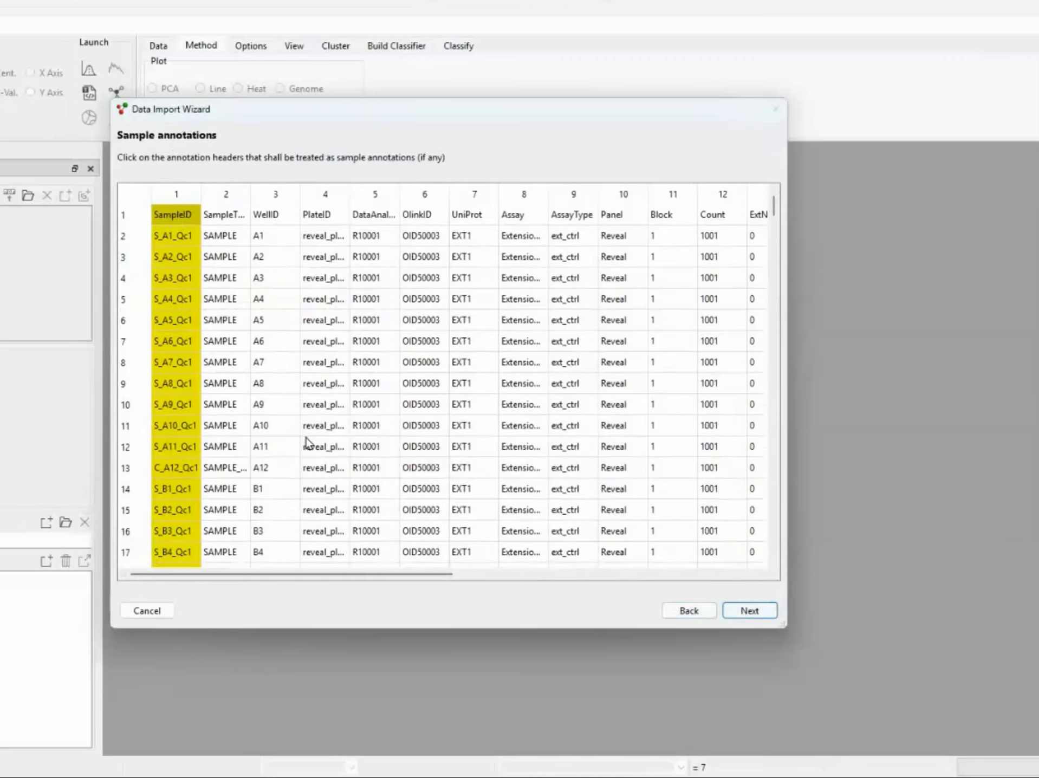
{"action": "left_click", "coordinate": [227, 217]}
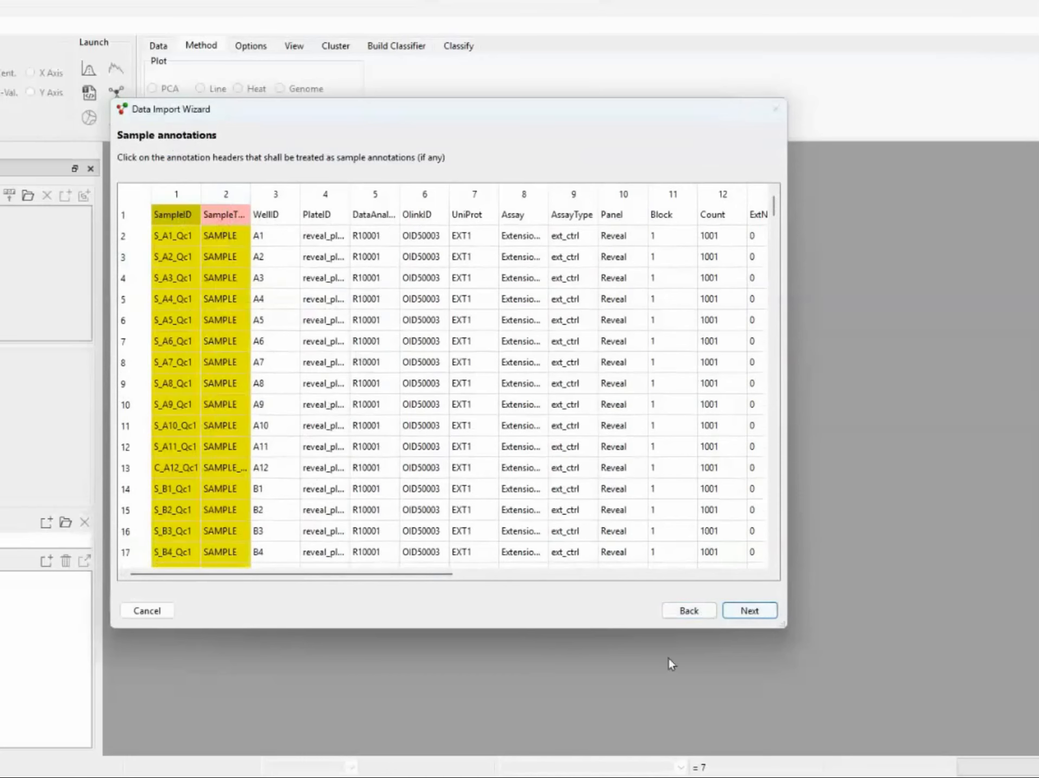
{"action": "left_click", "coordinate": [754, 614]}
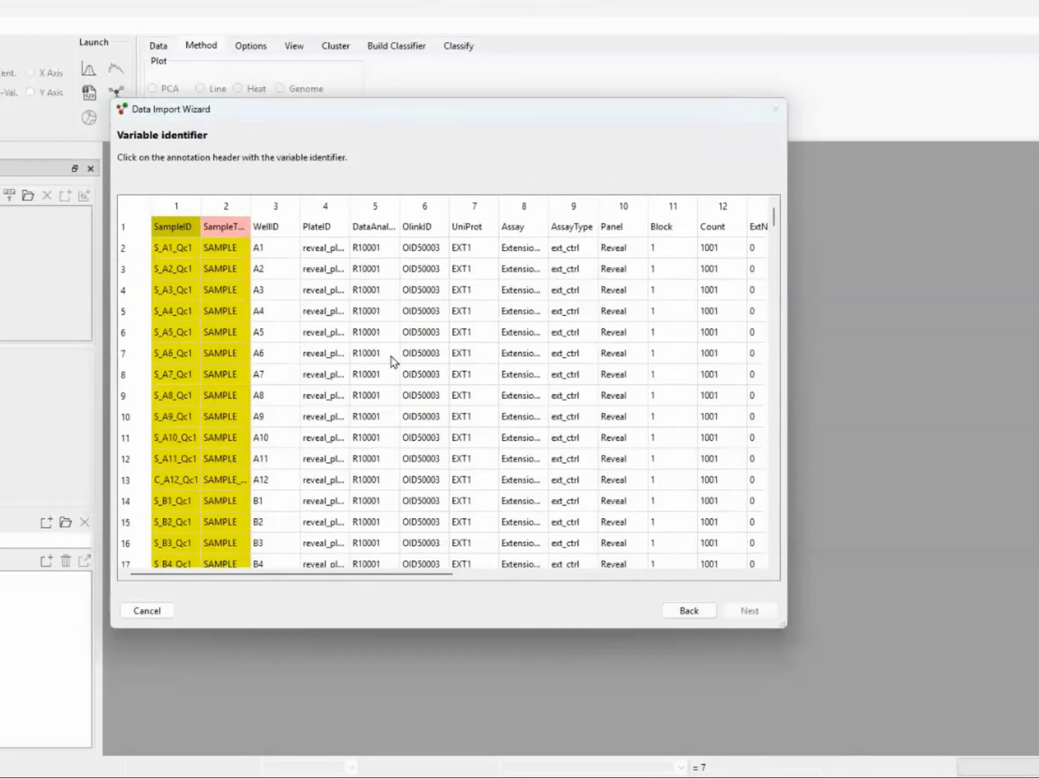
Assign the OlinkID column as the variable identifier and UniProt as a variable annotation
{"action": "left_click", "coordinate": [423, 226]}
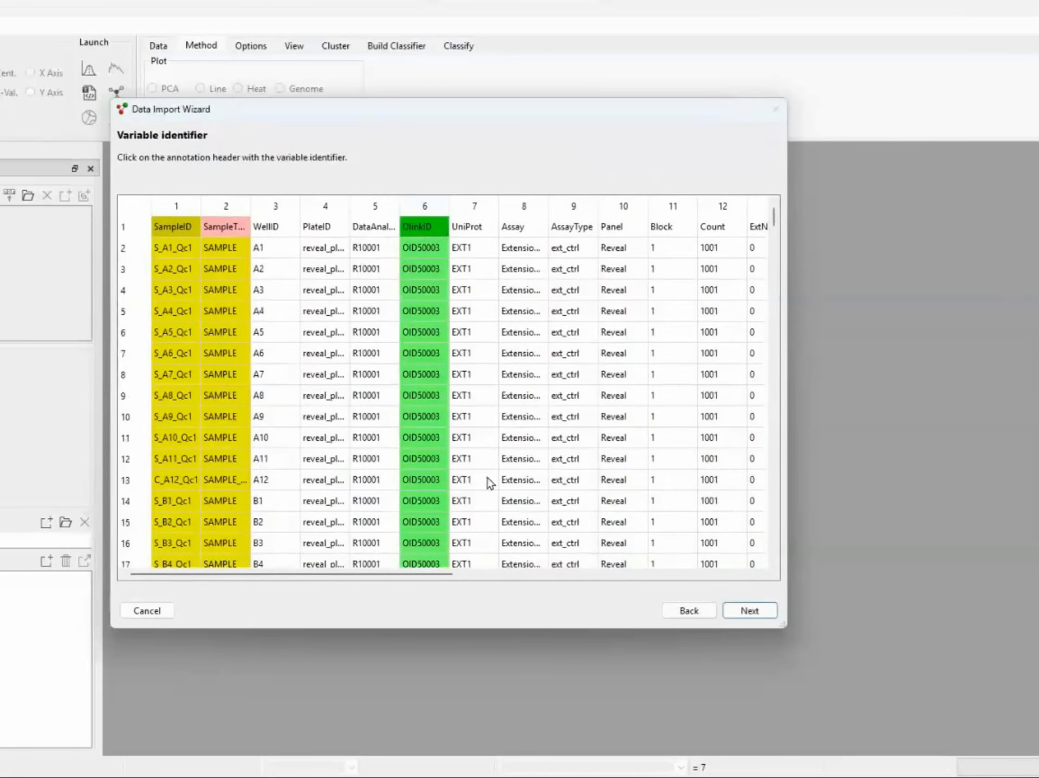
{"action": "left_click", "coordinate": [744, 610]}
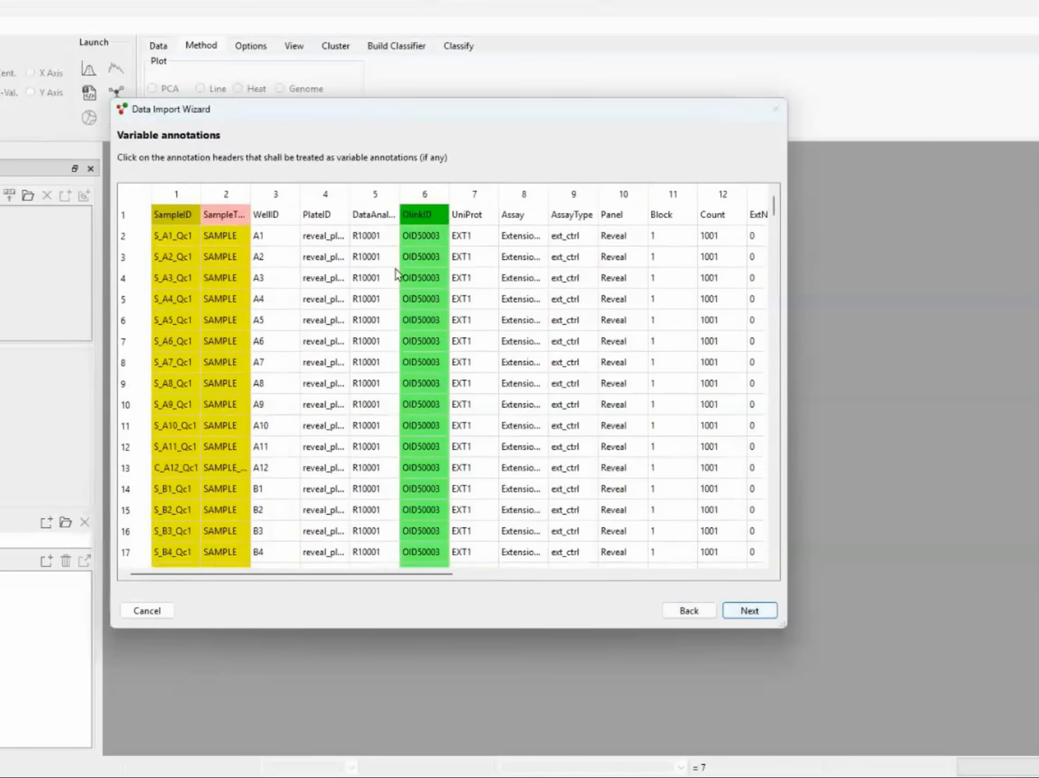
{"action": "left_click", "coordinate": [477, 217]}
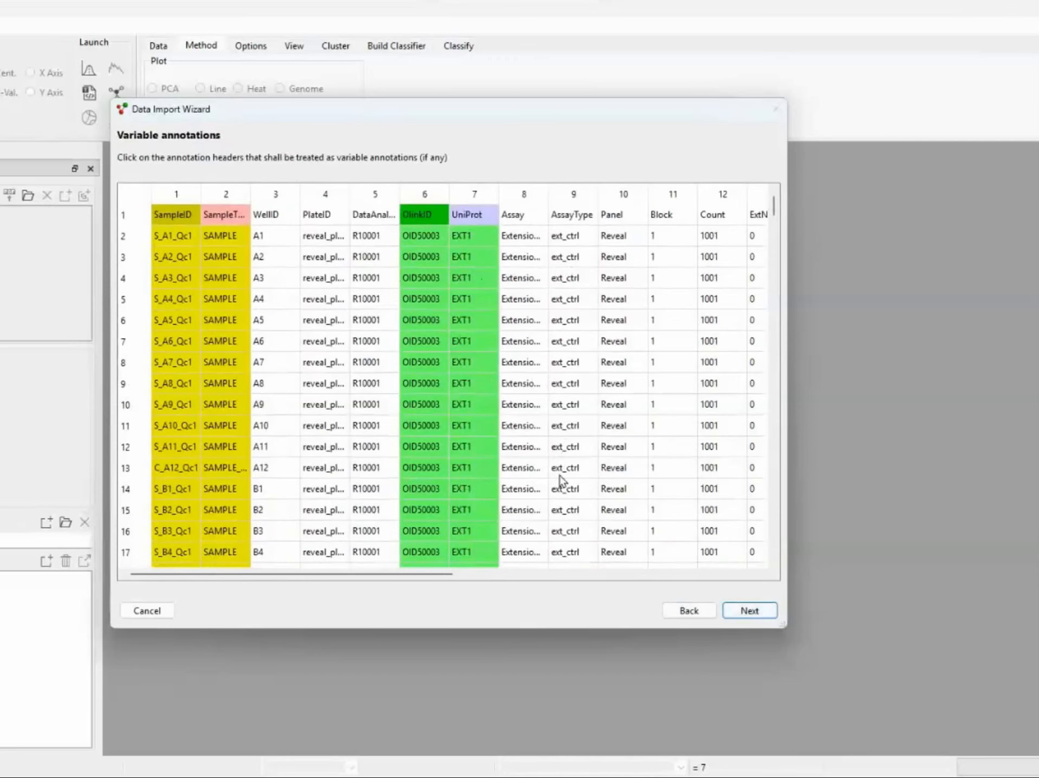
{"action": "left_click", "coordinate": [748, 610]}
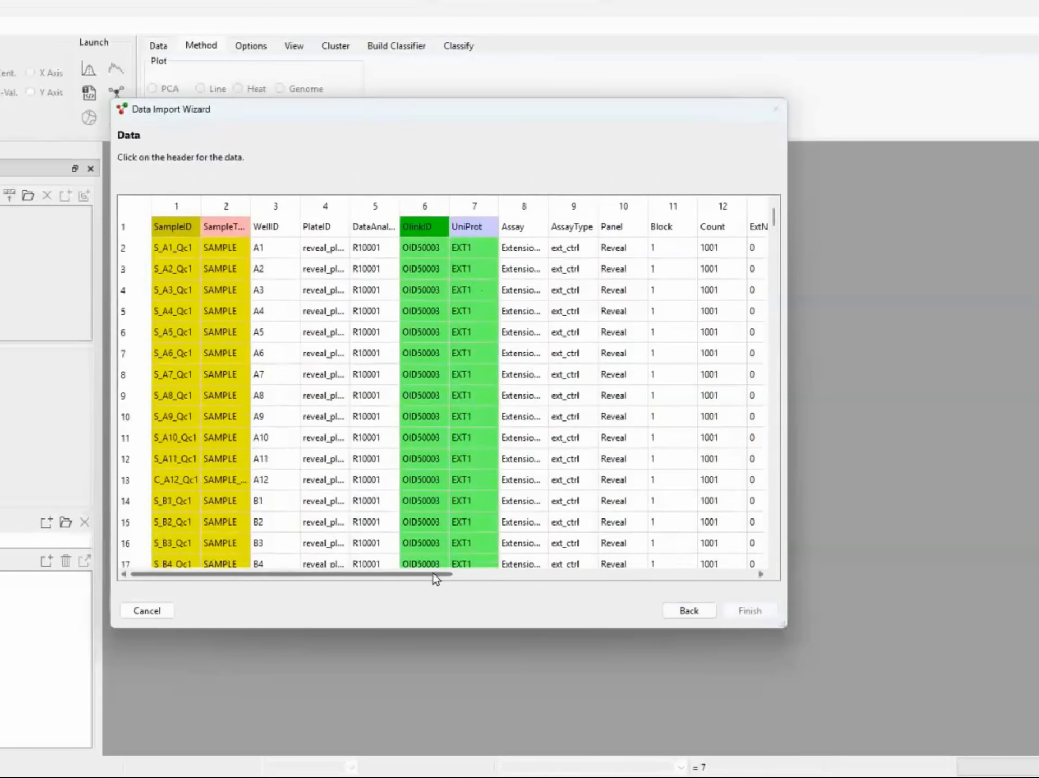
Assign the NPX column as the data and finish the import
{"action": "left_click_drag", "start_coordinate": [435, 574], "coordinate": [580, 576]}
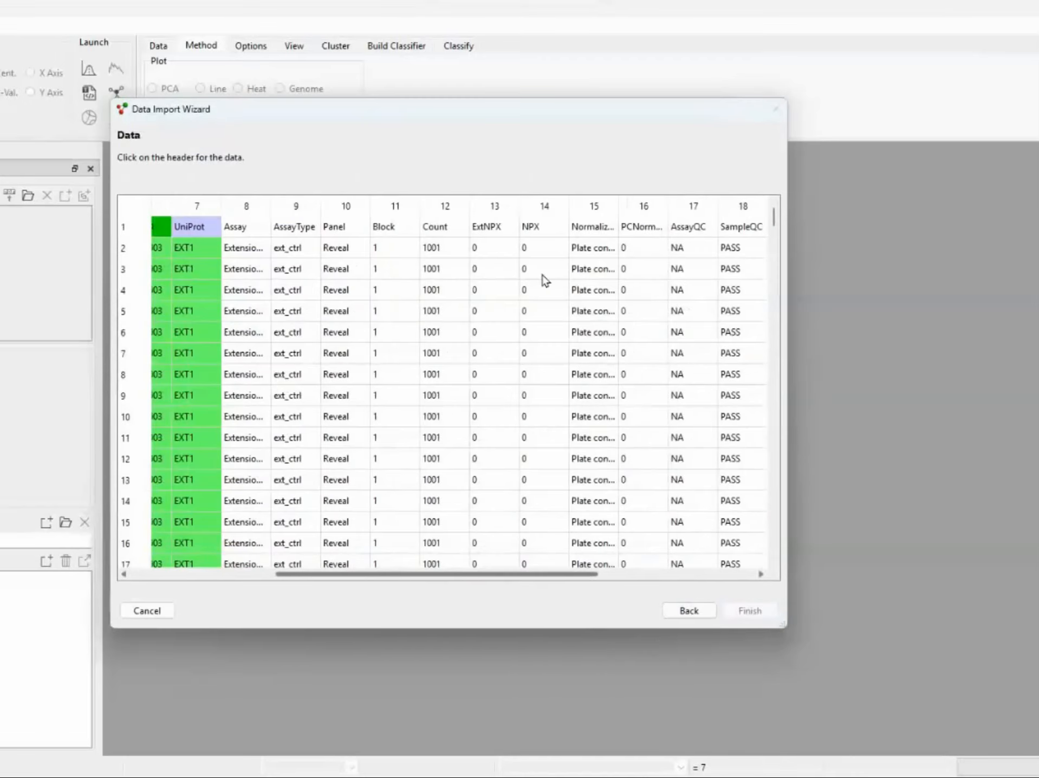
{"action": "left_click", "coordinate": [540, 226]}
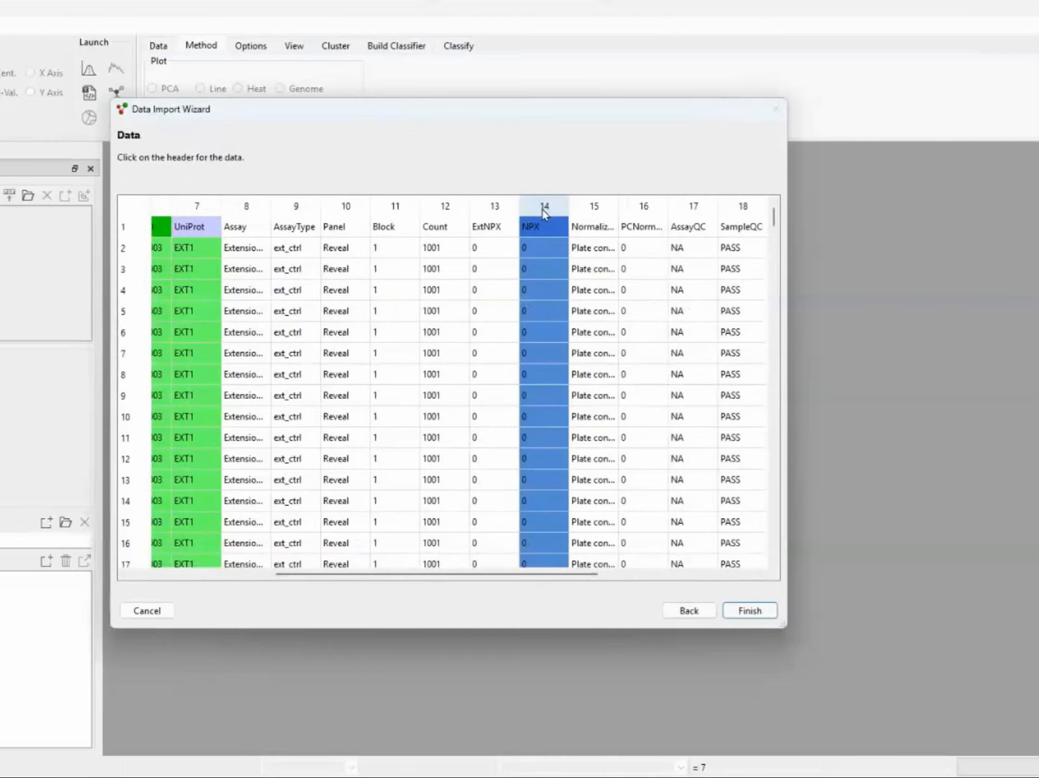
{"action": "left_click", "coordinate": [750, 611]}
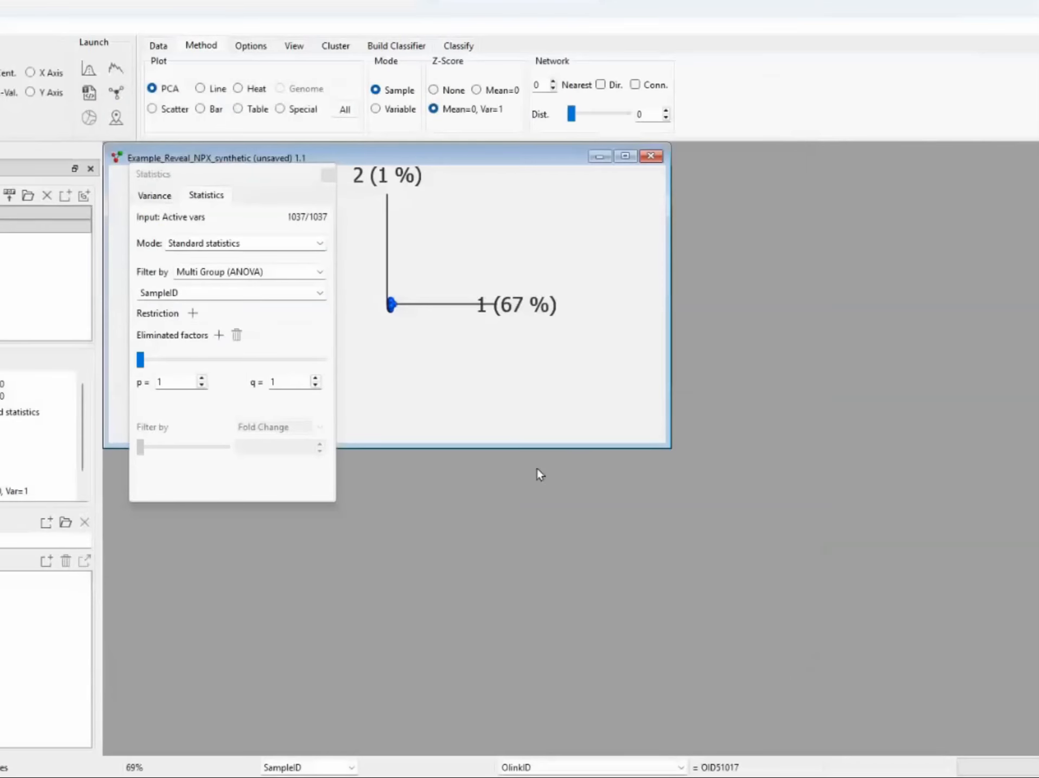
Show the imported data as a table in a maximized plot window, moving the Statistics window out of the way
{"action": "left_click_drag", "start_coordinate": [222, 175], "coordinate": [711, 266]}
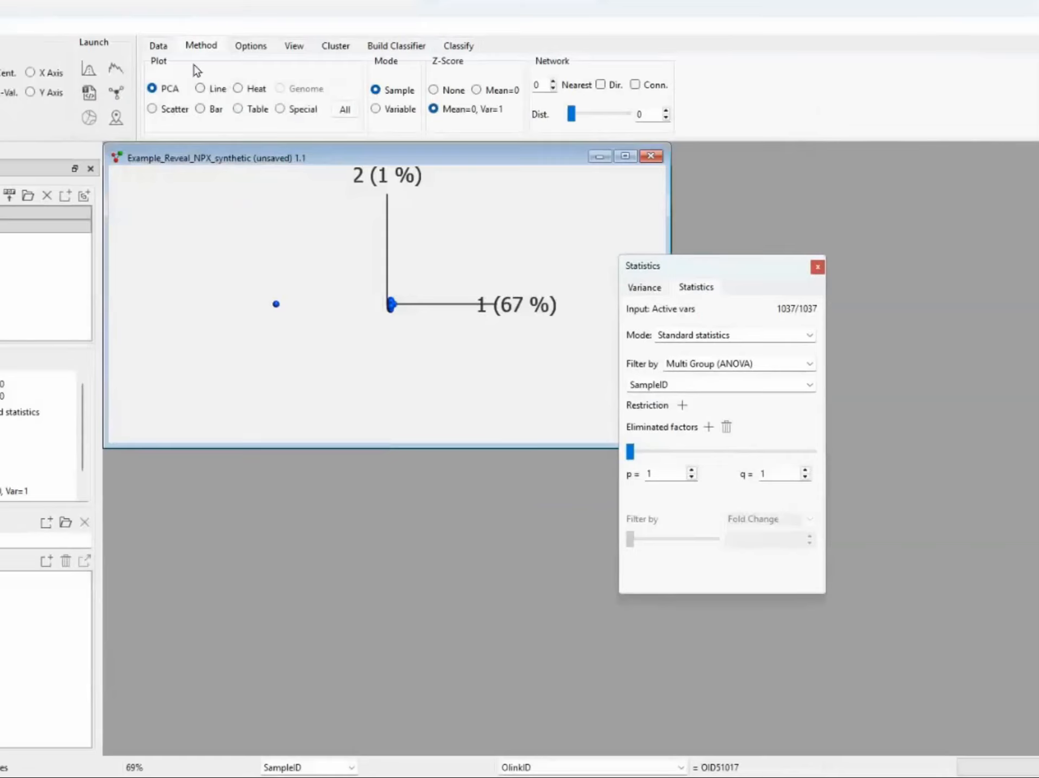
{"action": "left_click", "coordinate": [239, 109]}
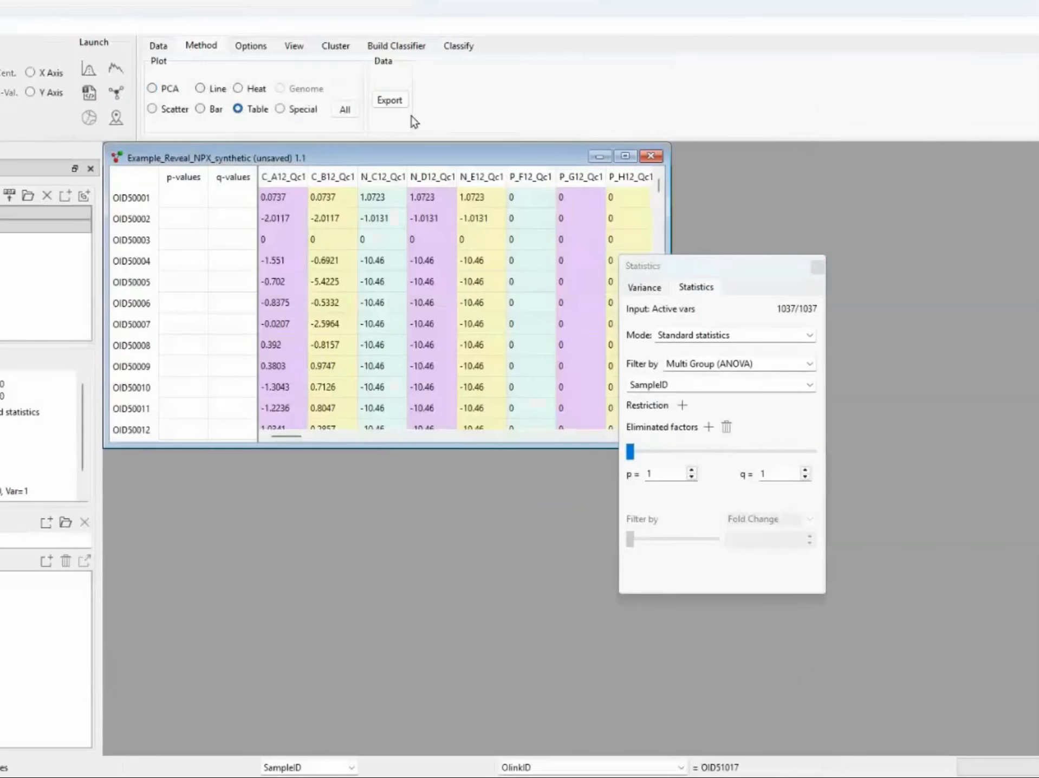
{"action": "left_click", "coordinate": [625, 156]}
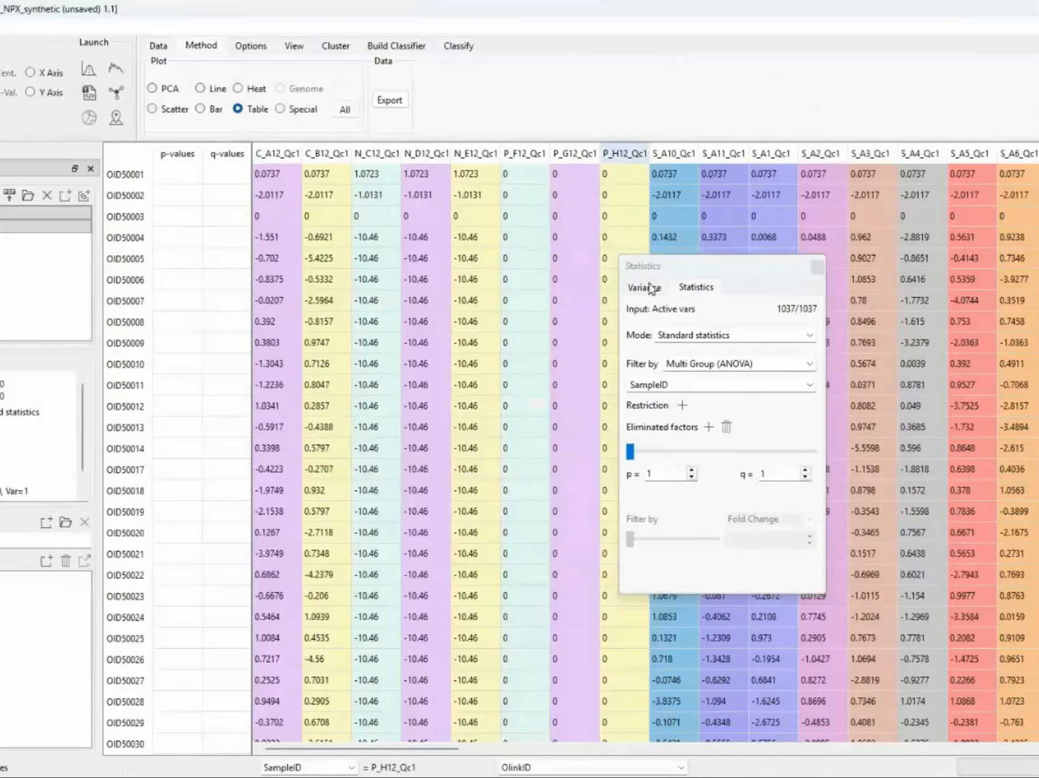
{"action": "left_click_drag", "start_coordinate": [729, 264], "coordinate": [623, 311]}
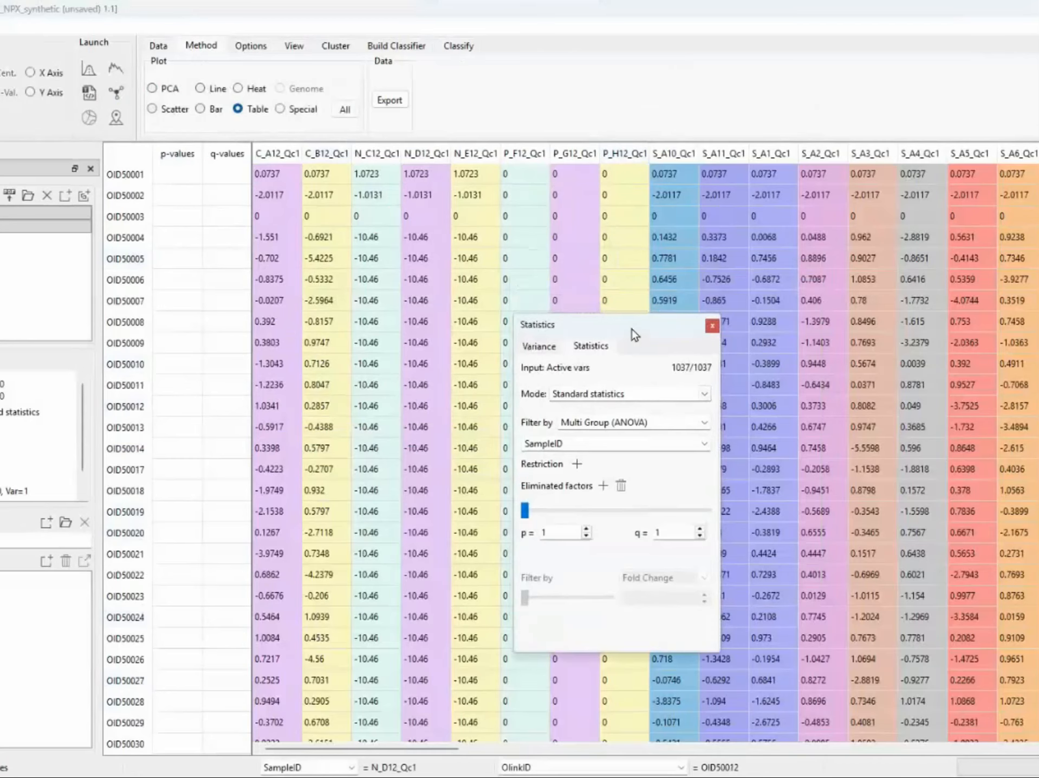
{"action": "left_click_drag", "start_coordinate": [566, 320], "coordinate": [480, 254]}
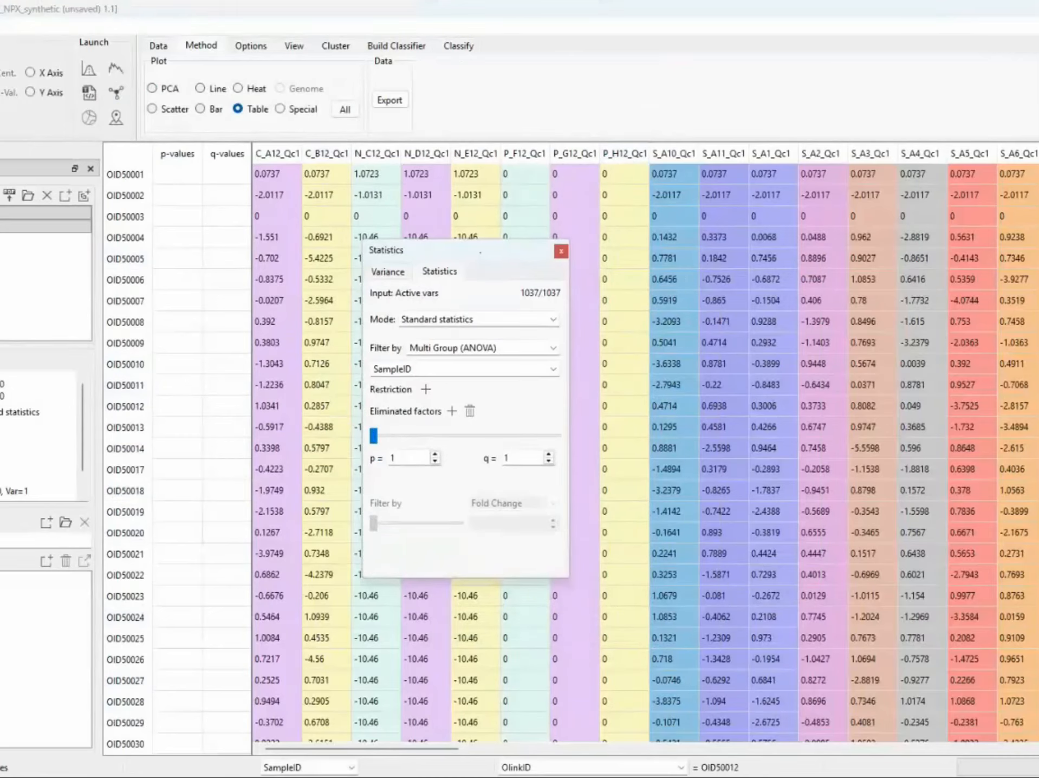
Group the sample list by the sample type annotation
{"action": "left_click", "coordinate": [1, 379]}
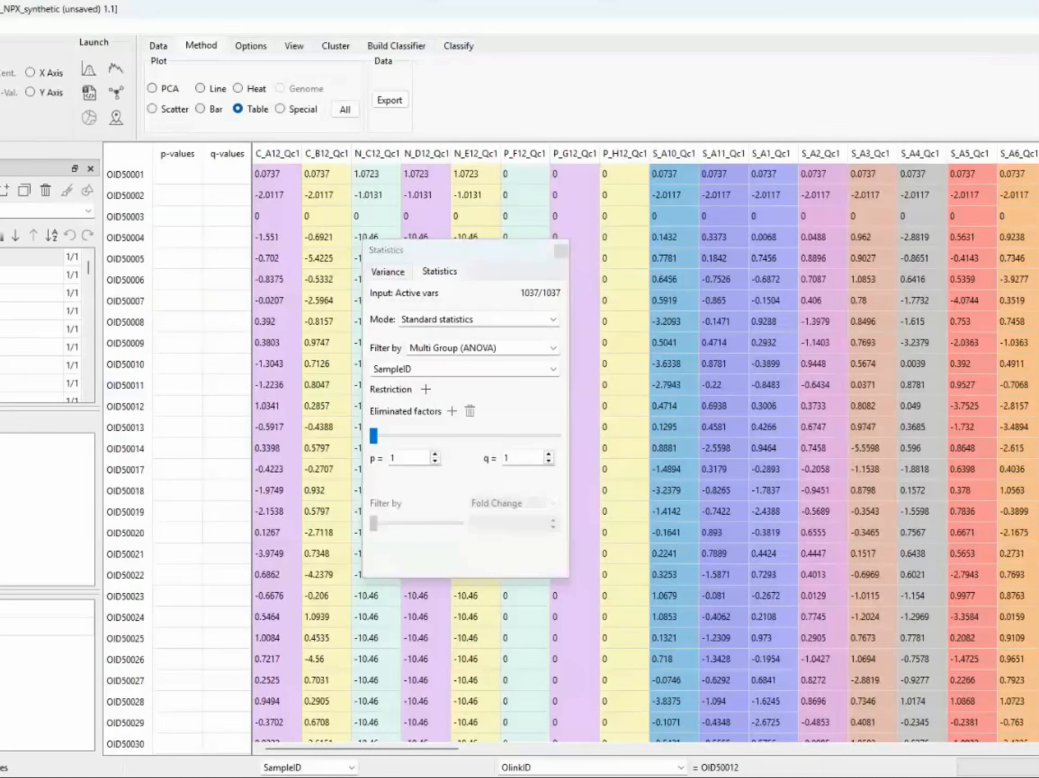
{"action": "left_click", "coordinate": [88, 210]}
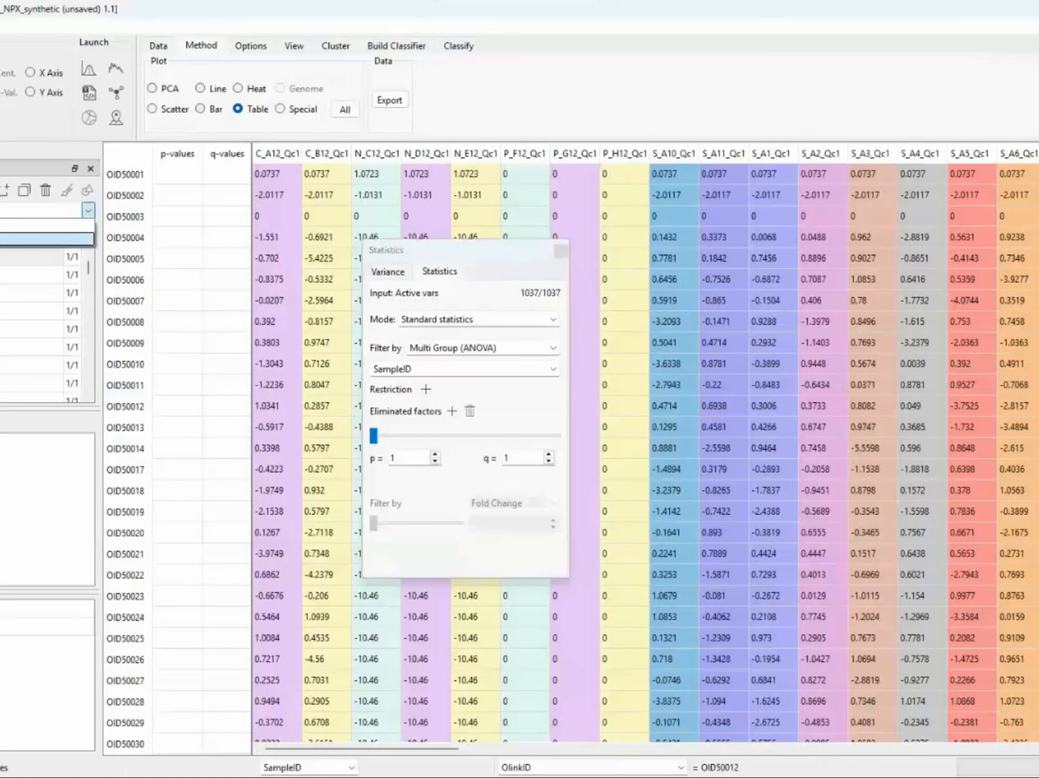
{"action": "left_click", "coordinate": [46, 239]}
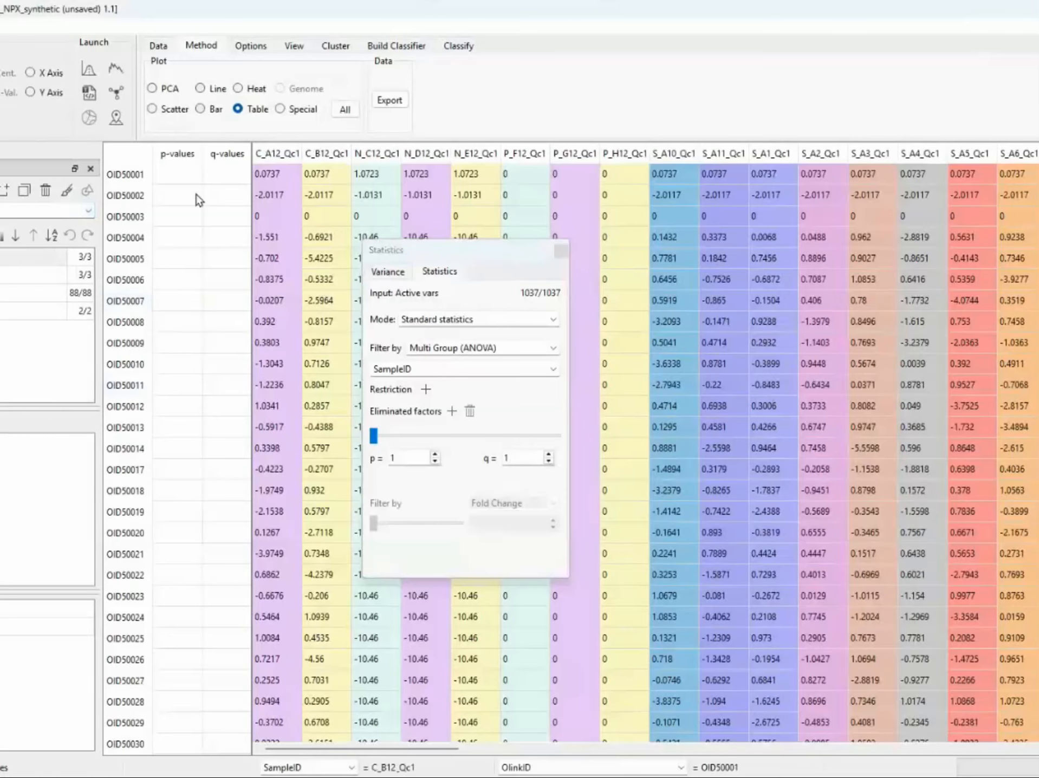
Show the samples in a PCA plot and move the Statistics window clear of the points
{"action": "left_click", "coordinate": [150, 88]}
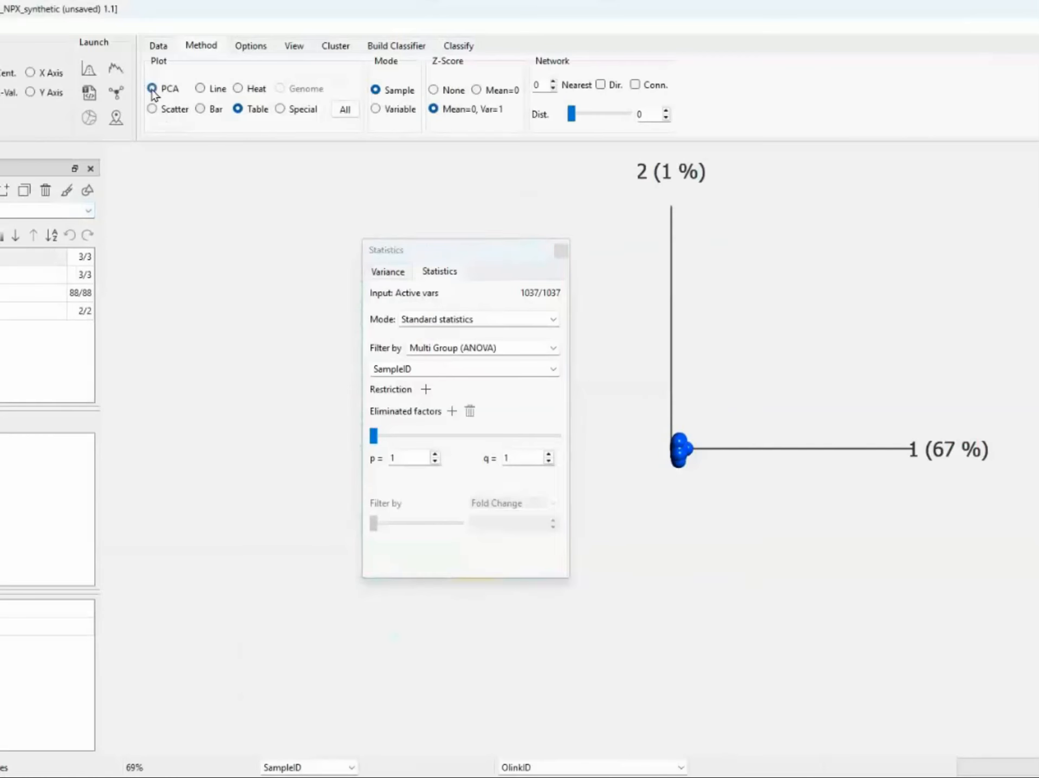
{"action": "left_click_drag", "start_coordinate": [498, 264], "coordinate": [284, 373]}
{"action": "left_click_drag", "start_coordinate": [768, 422], "coordinate": [731, 456]}
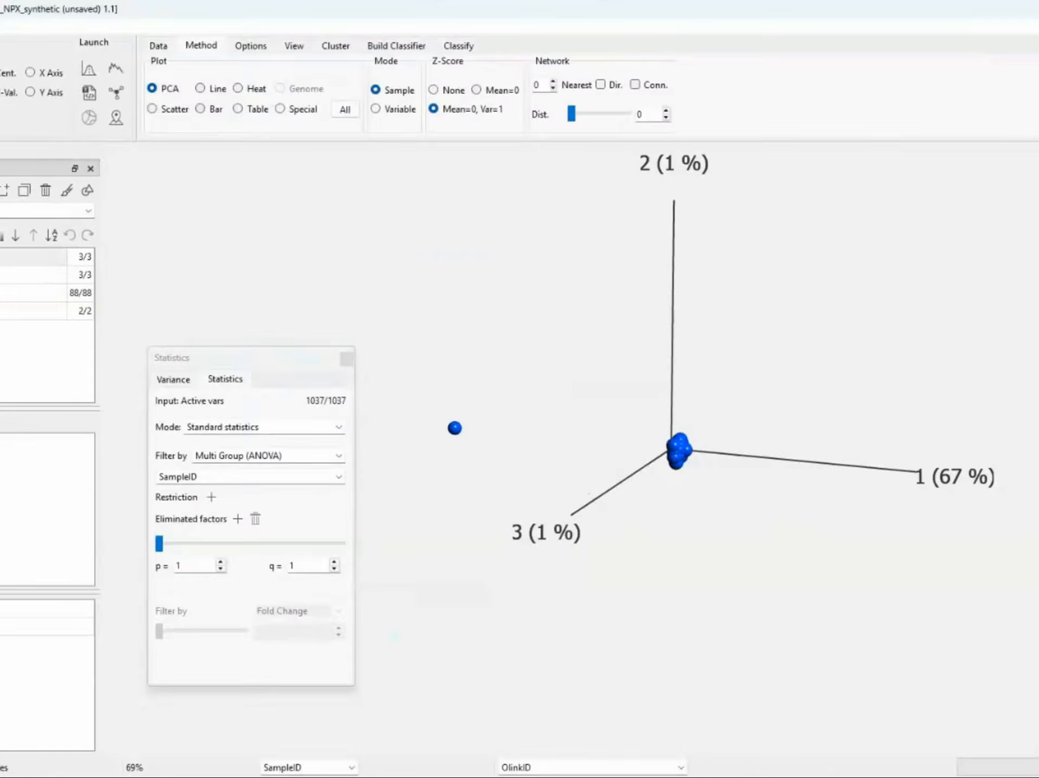
Deactivate the two three-sample groups and the two-sample group, keeping only the 88-sample group in the PCA plot
{"action": "left_click", "coordinate": [33, 257]}
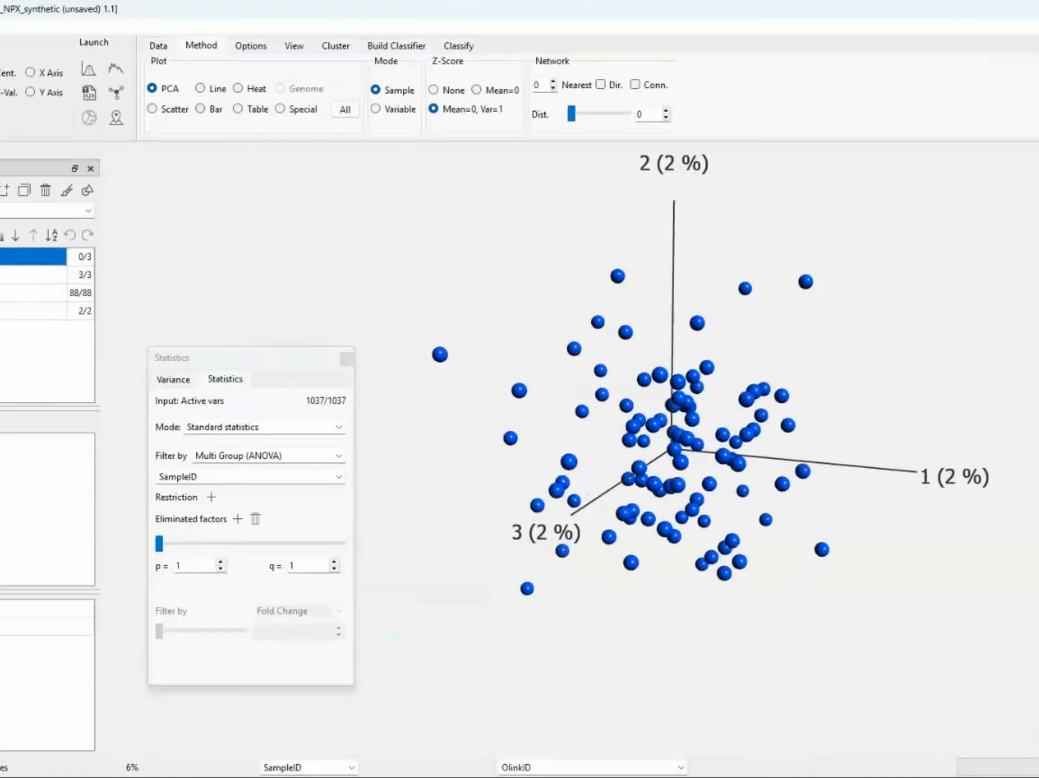
{"action": "left_click", "coordinate": [33, 274]}
{"action": "left_click", "coordinate": [22, 311]}
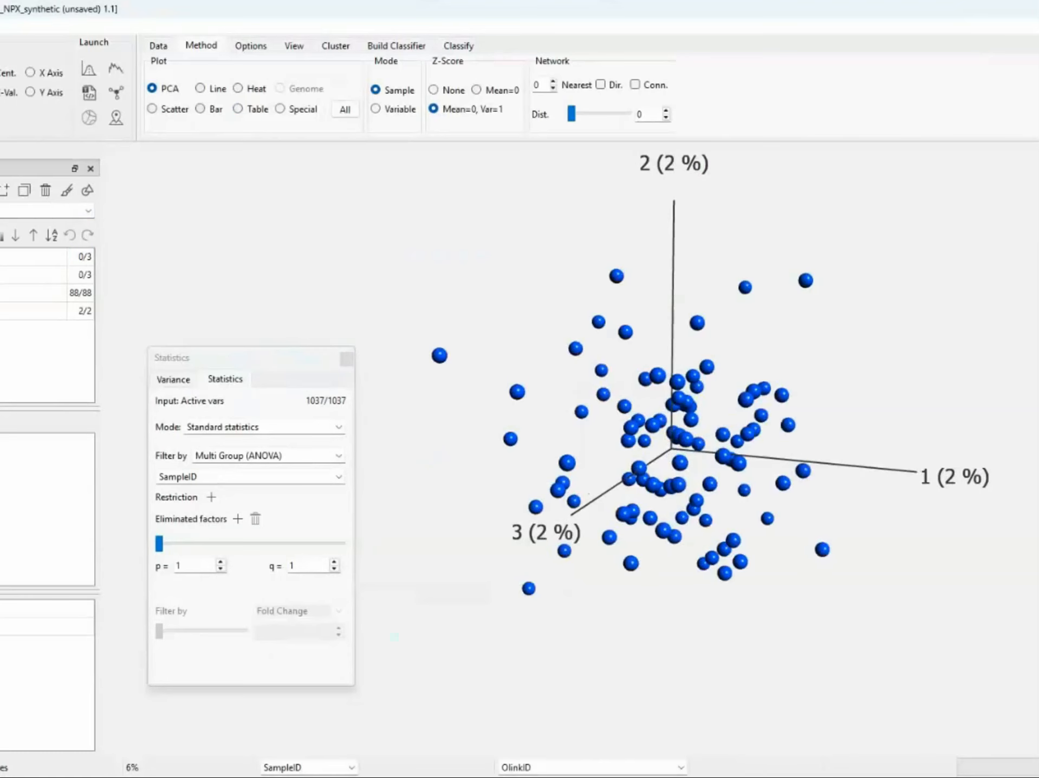
{"action": "left_click_drag", "start_coordinate": [762, 438], "coordinate": [747, 288]}
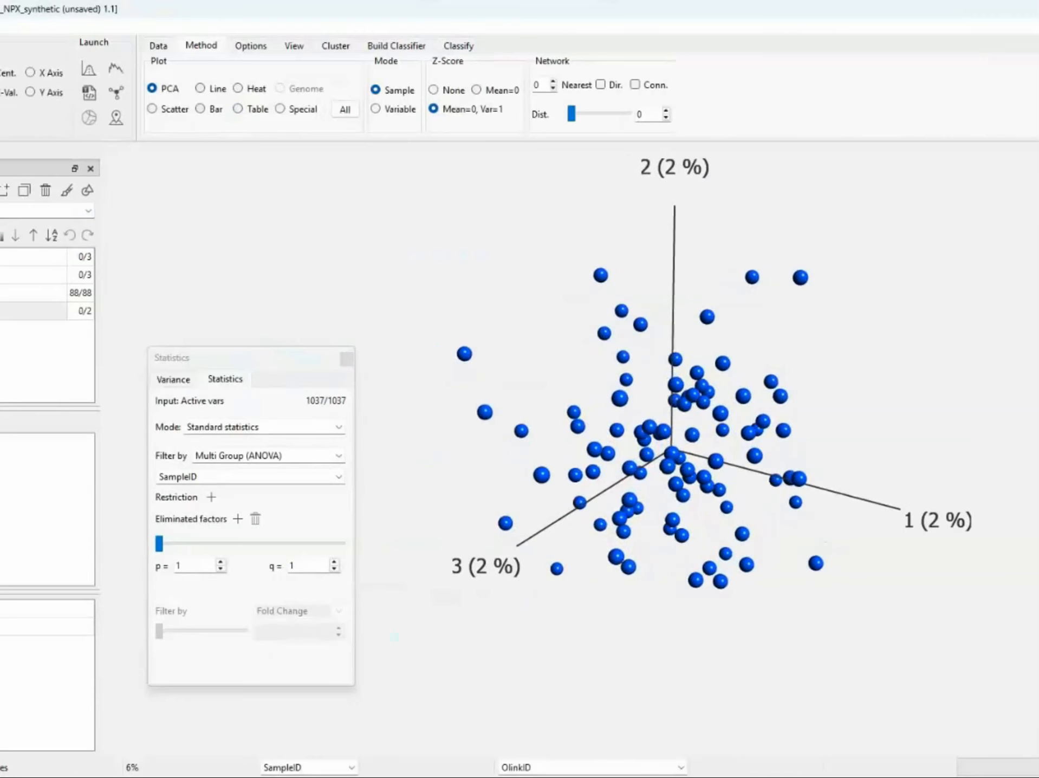
Go to the variable list and check which annotation and statistics columns it can display, including UniProt
{"action": "left_click", "coordinate": [0, 244]}
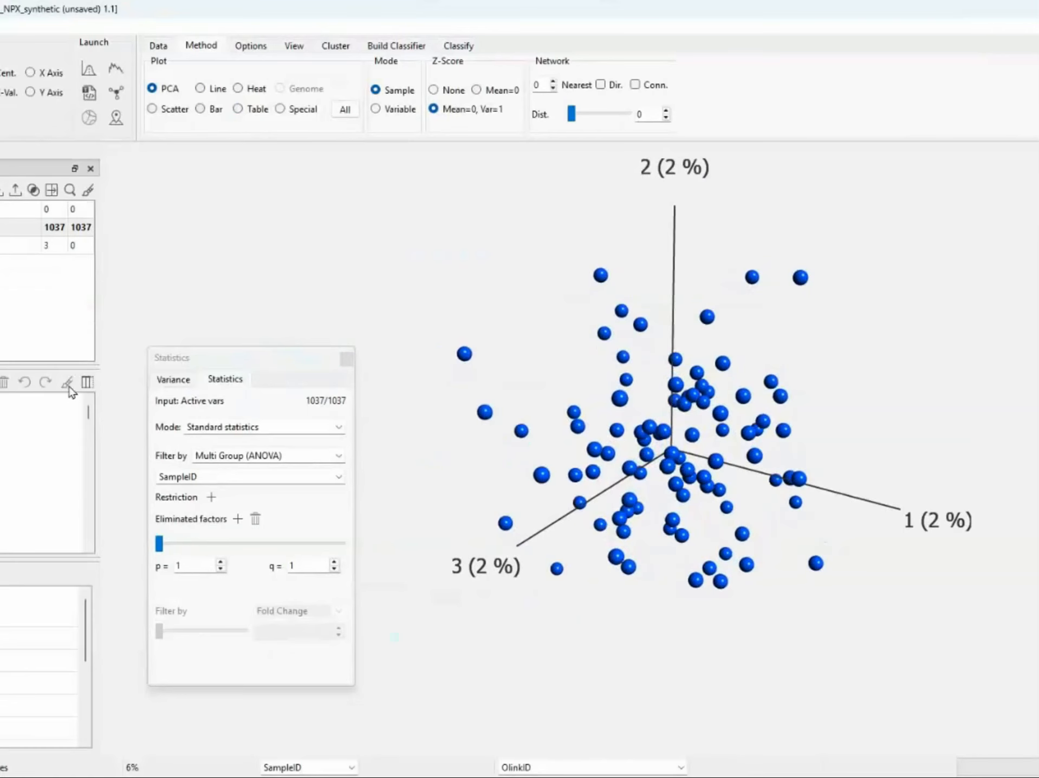
{"action": "left_click", "coordinate": [86, 382]}
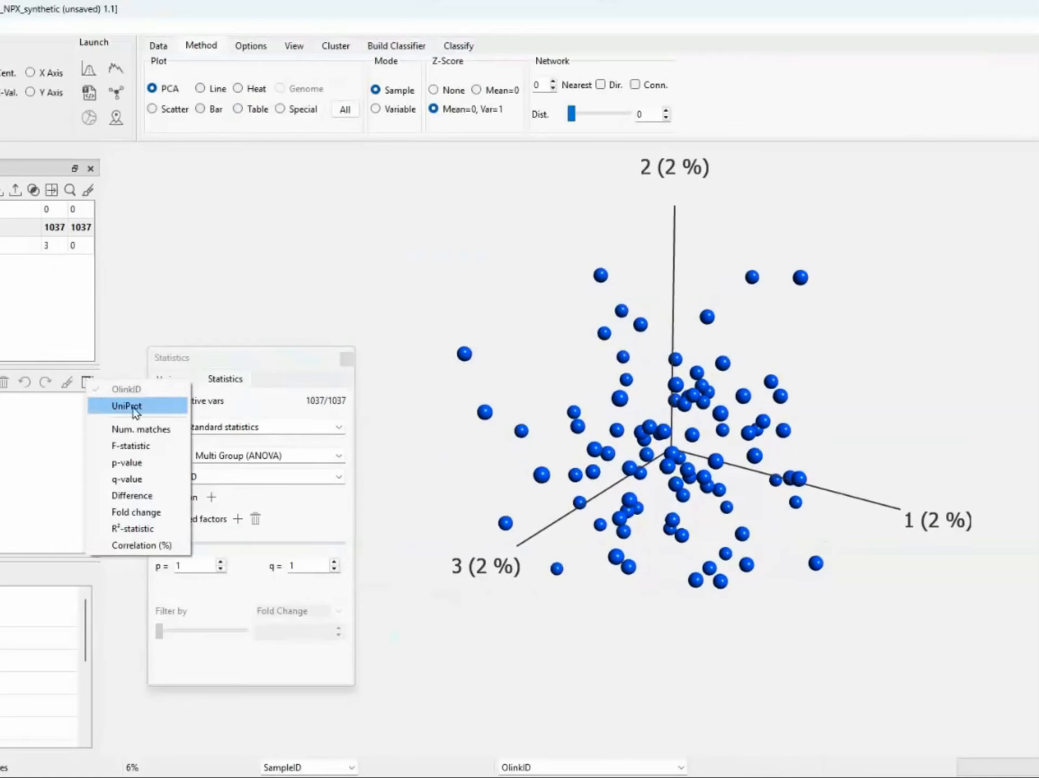
{"action": "left_click", "coordinate": [15, 314]}
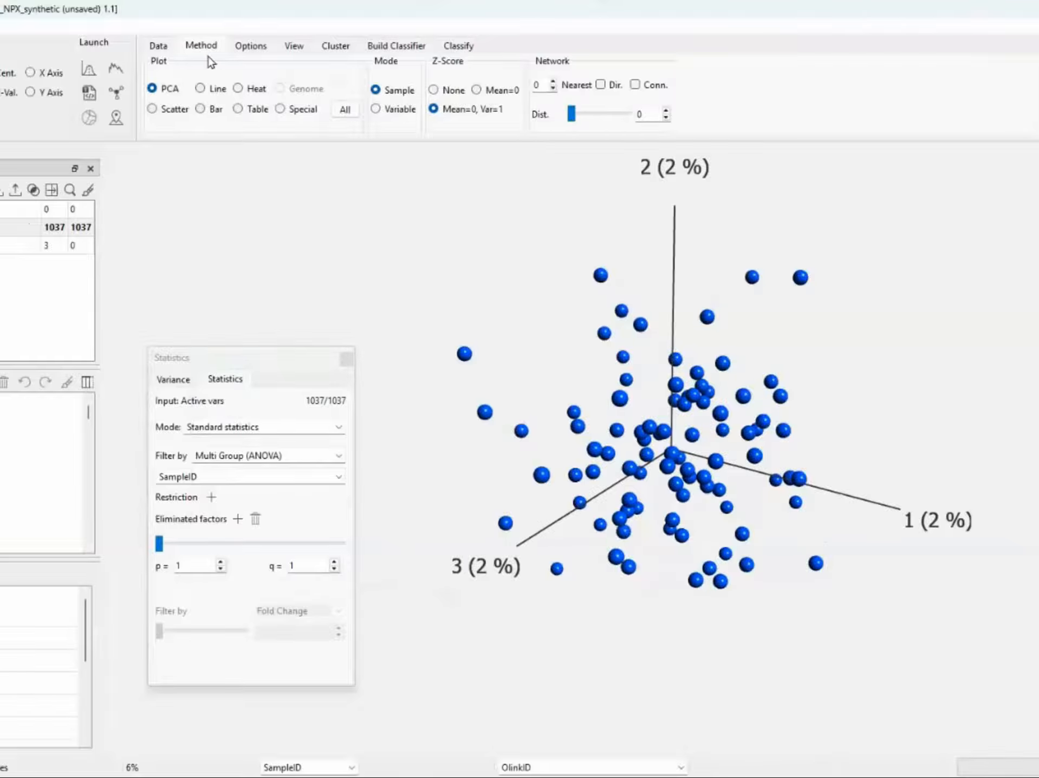
Set the variable identifier of the data set to UniProt
{"action": "left_click", "coordinate": [157, 48]}
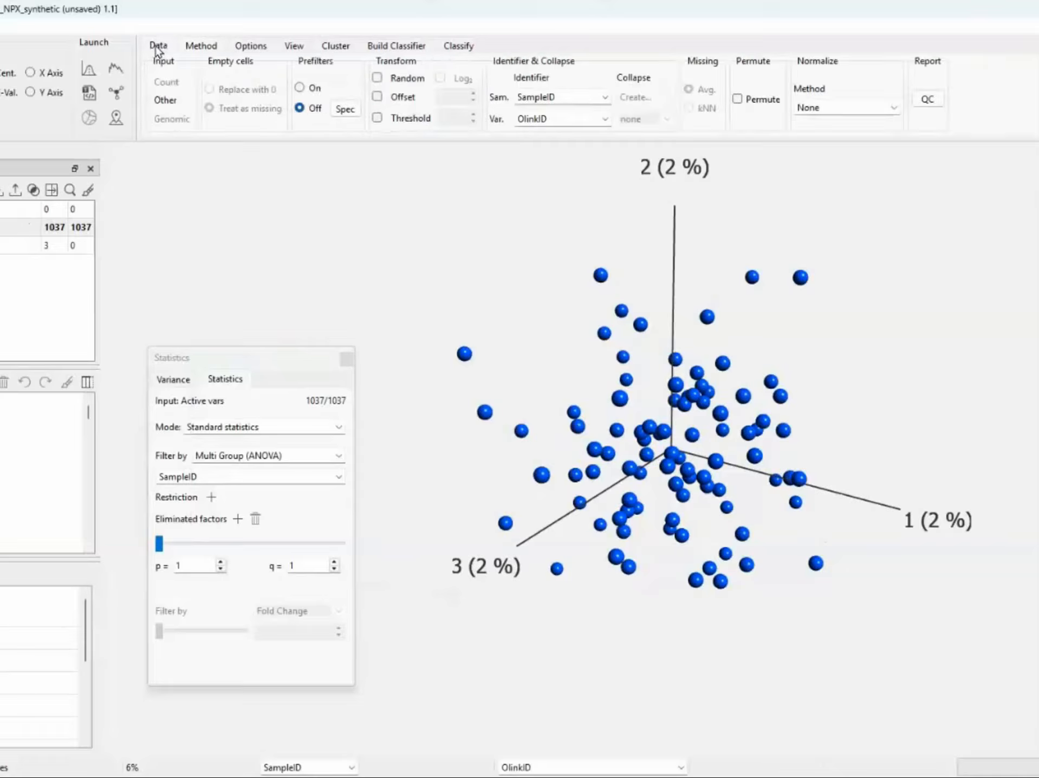
{"action": "left_click", "coordinate": [604, 121]}
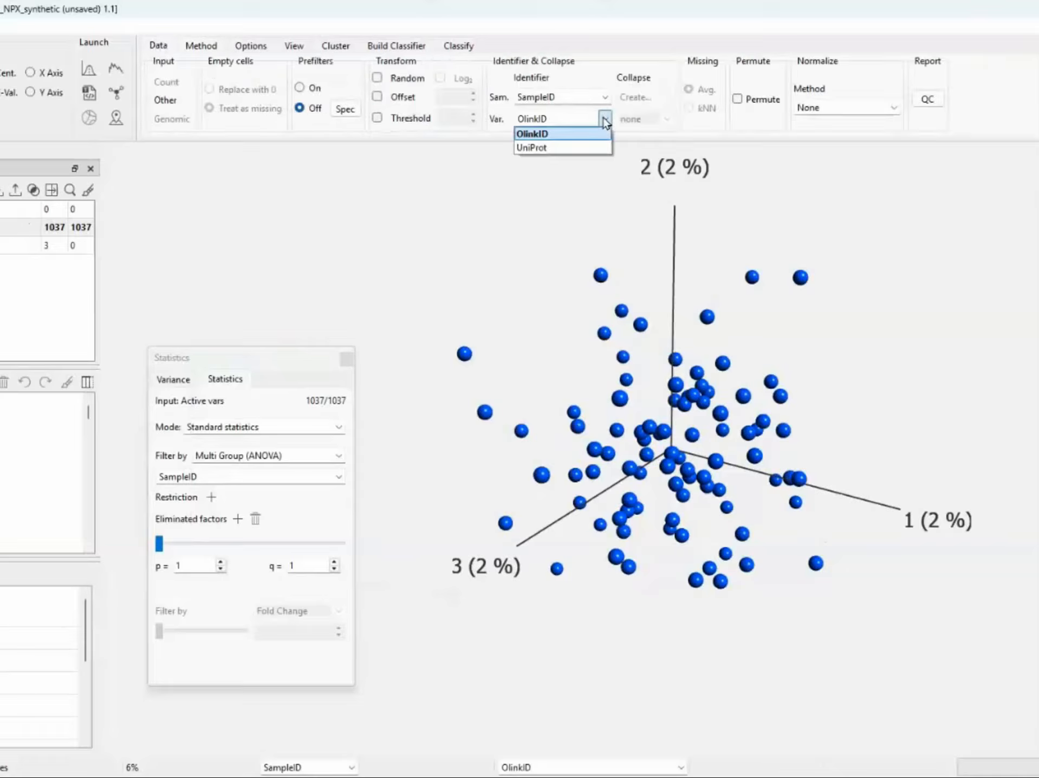
{"action": "left_click", "coordinate": [580, 149]}
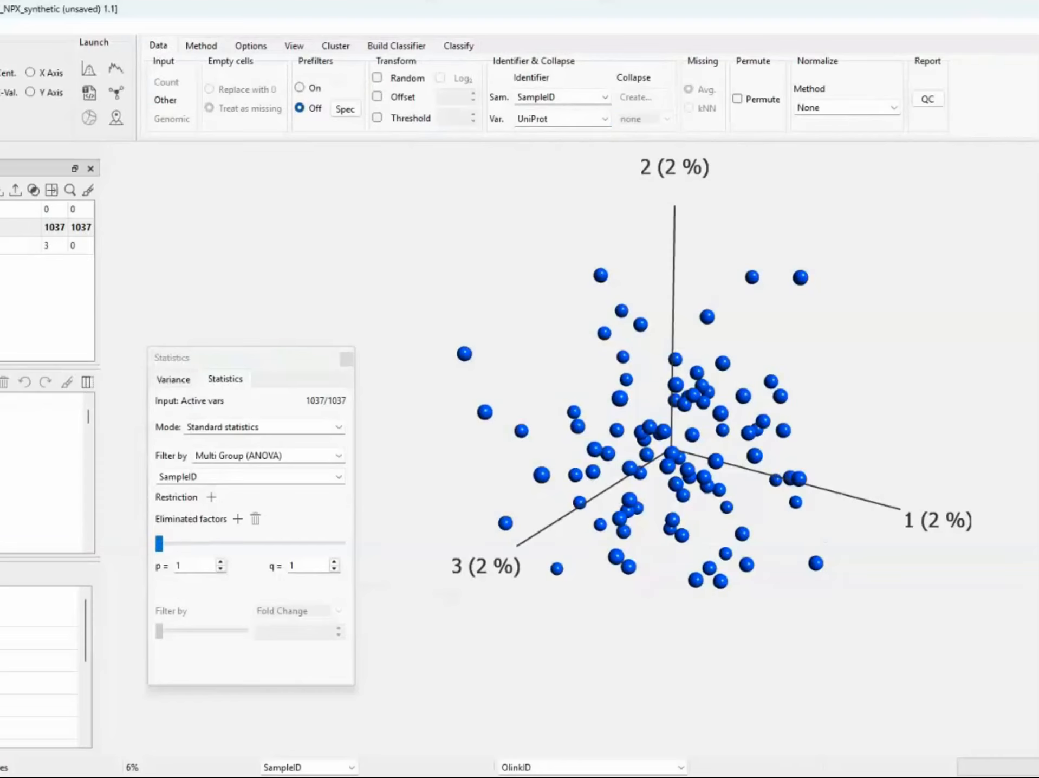
Import the variable list Control variables.txt from the Olink example folder
{"action": "left_click", "coordinate": [88, 401]}
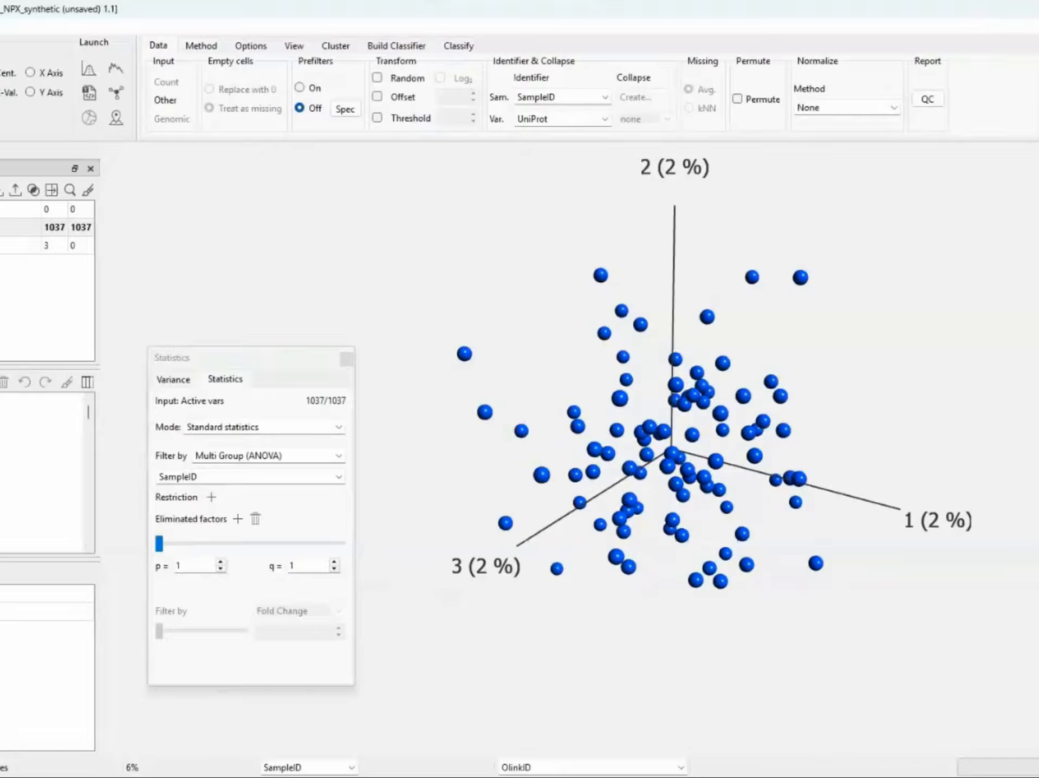
{"action": "left_click", "coordinate": [2, 194]}
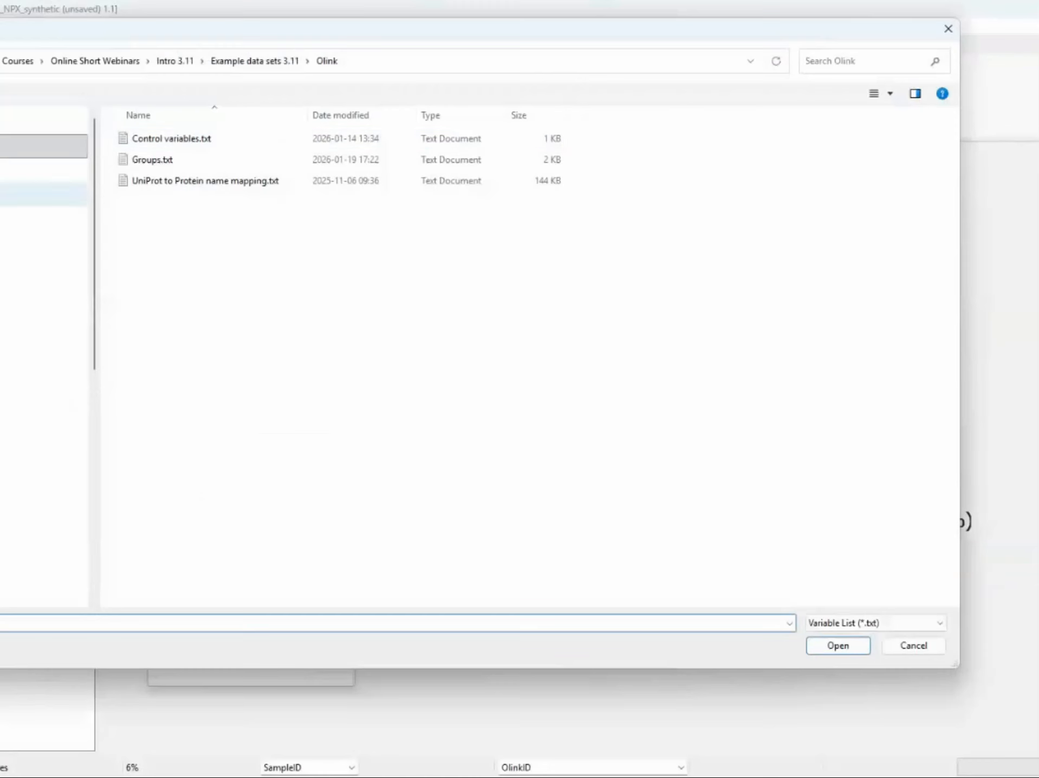
{"action": "left_click", "coordinate": [175, 140]}
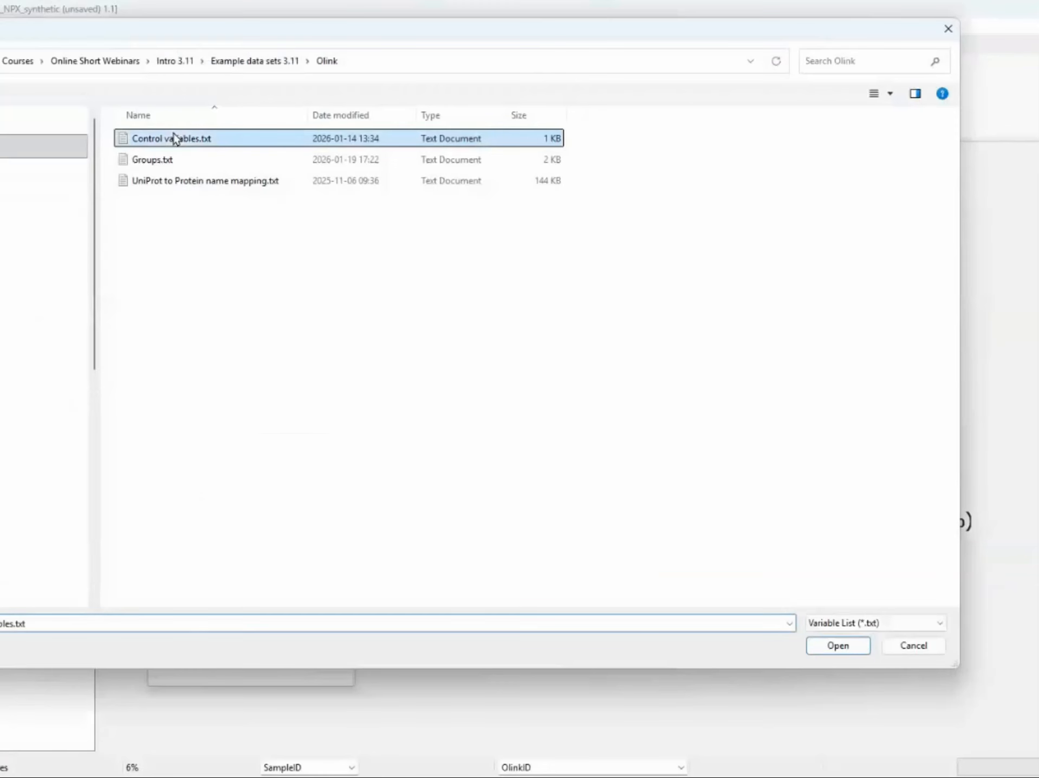
{"action": "left_click", "coordinate": [846, 647]}
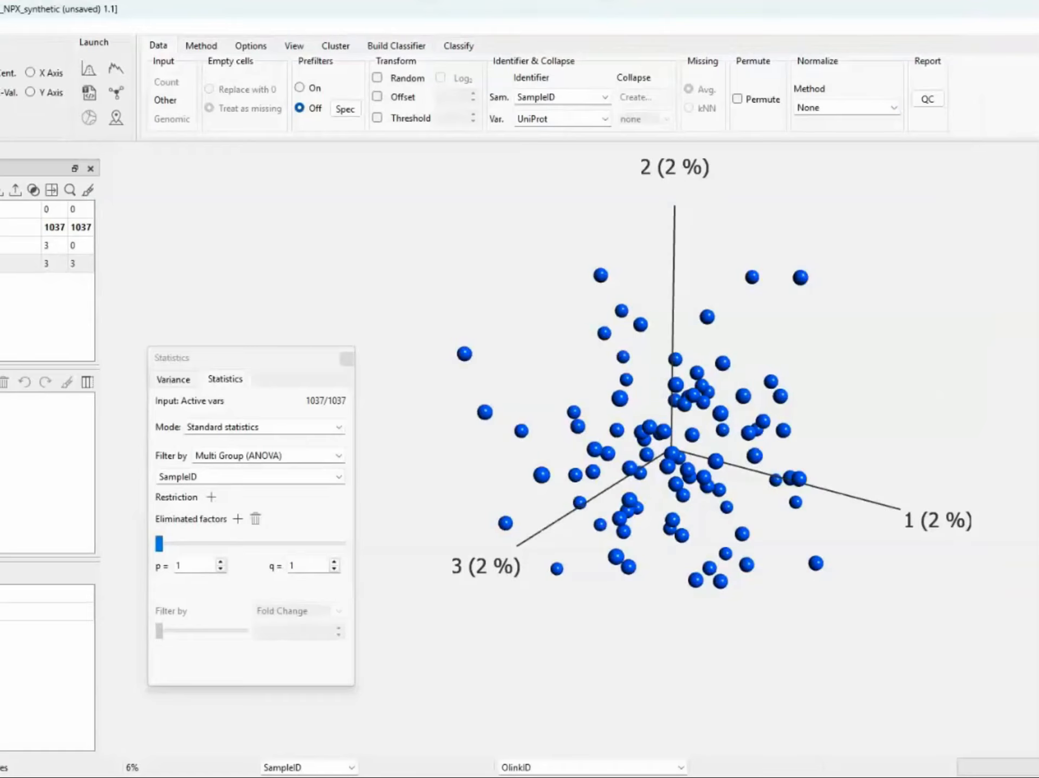
Create a new variable list as the difference of Example_Reveal_NPX_synthetic and Control variables using Set Operations
{"action": "left_click", "coordinate": [33, 191]}
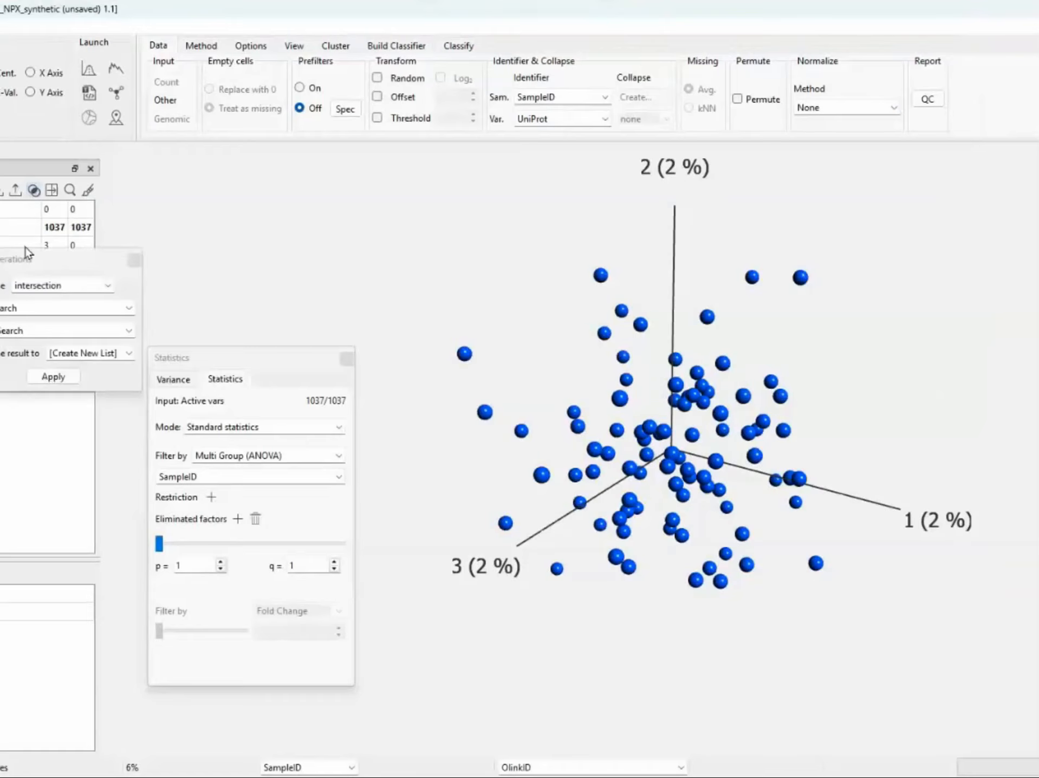
{"action": "left_click", "coordinate": [108, 285]}
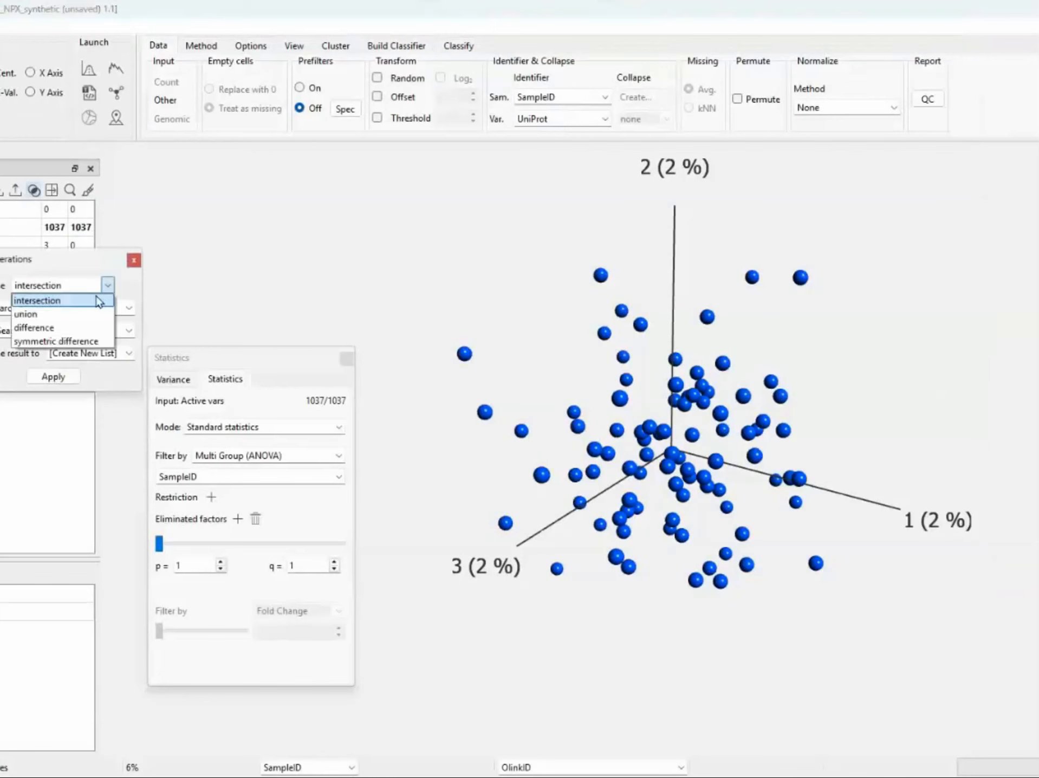
{"action": "left_click", "coordinate": [76, 328]}
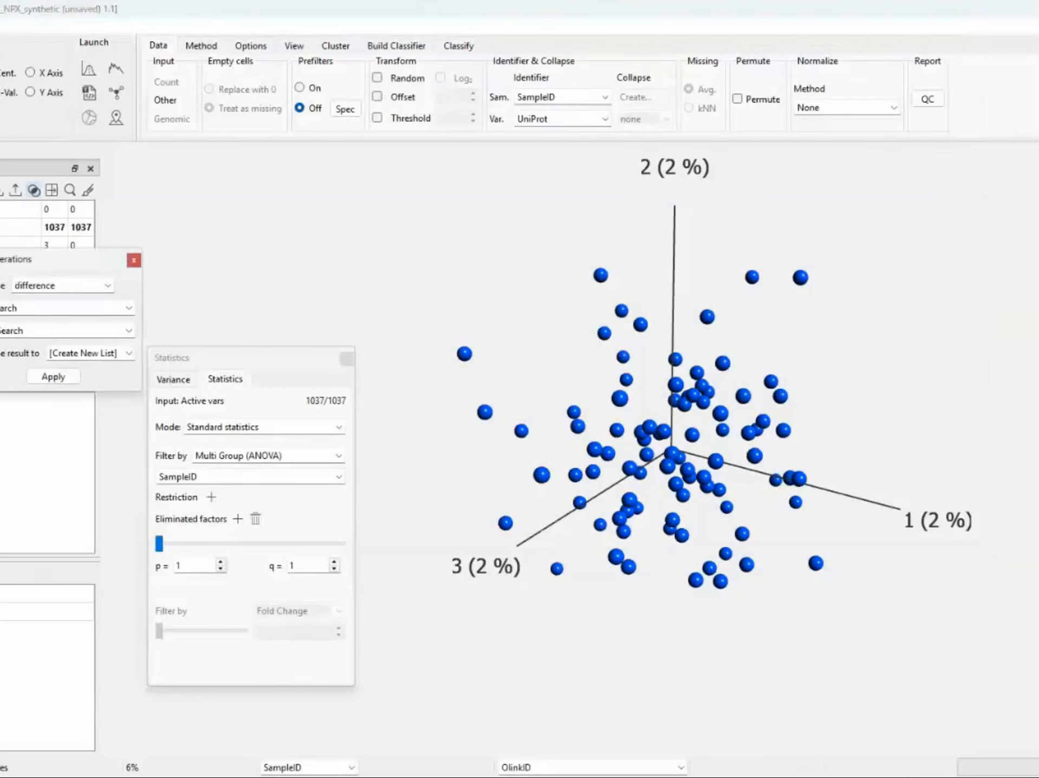
{"action": "left_click", "coordinate": [128, 308]}
{"action": "left_click", "coordinate": [60, 334]}
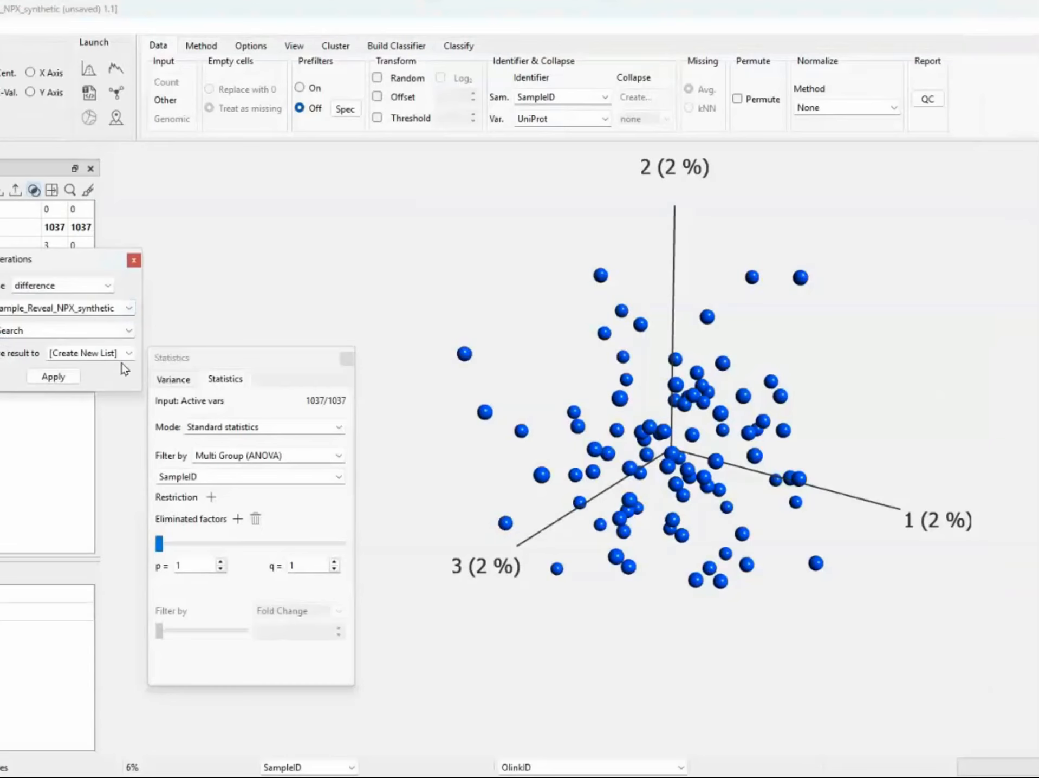
{"action": "left_click", "coordinate": [125, 330]}
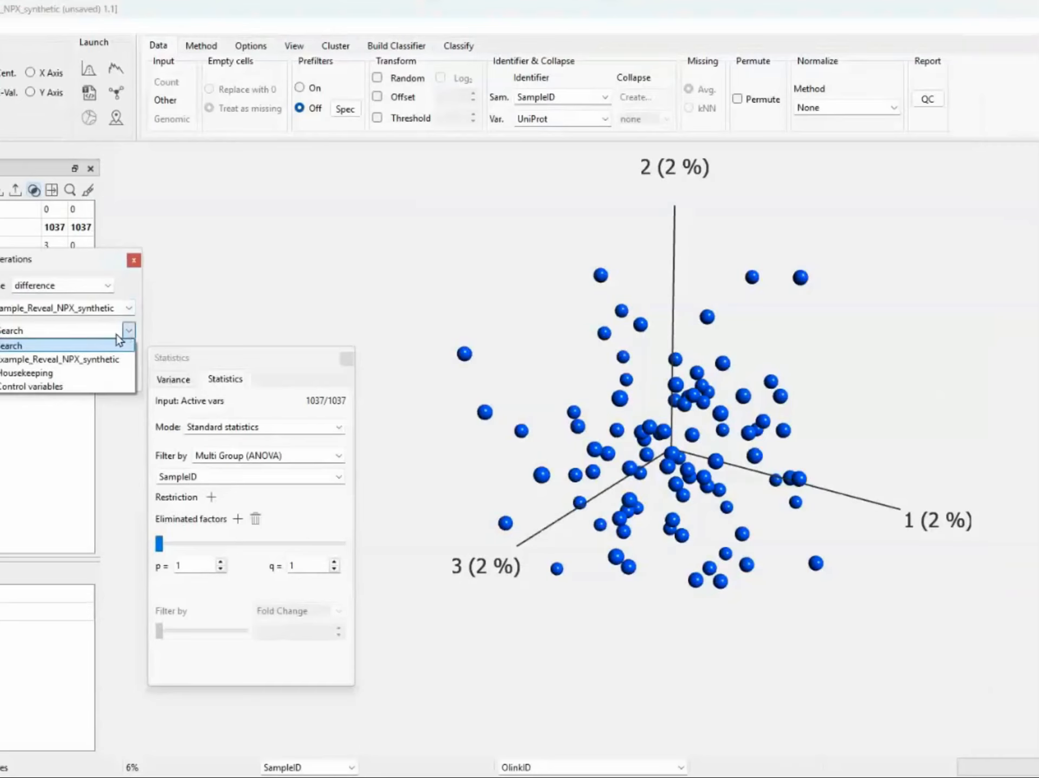
{"action": "left_click", "coordinate": [68, 386]}
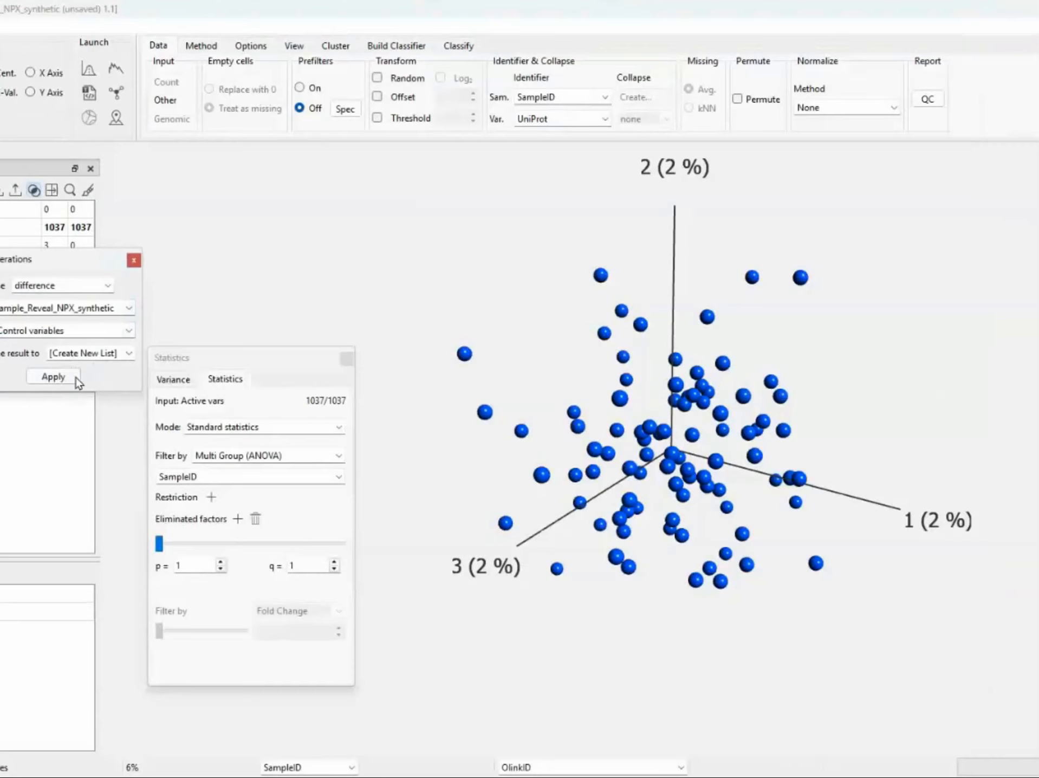
{"action": "left_click", "coordinate": [54, 376]}
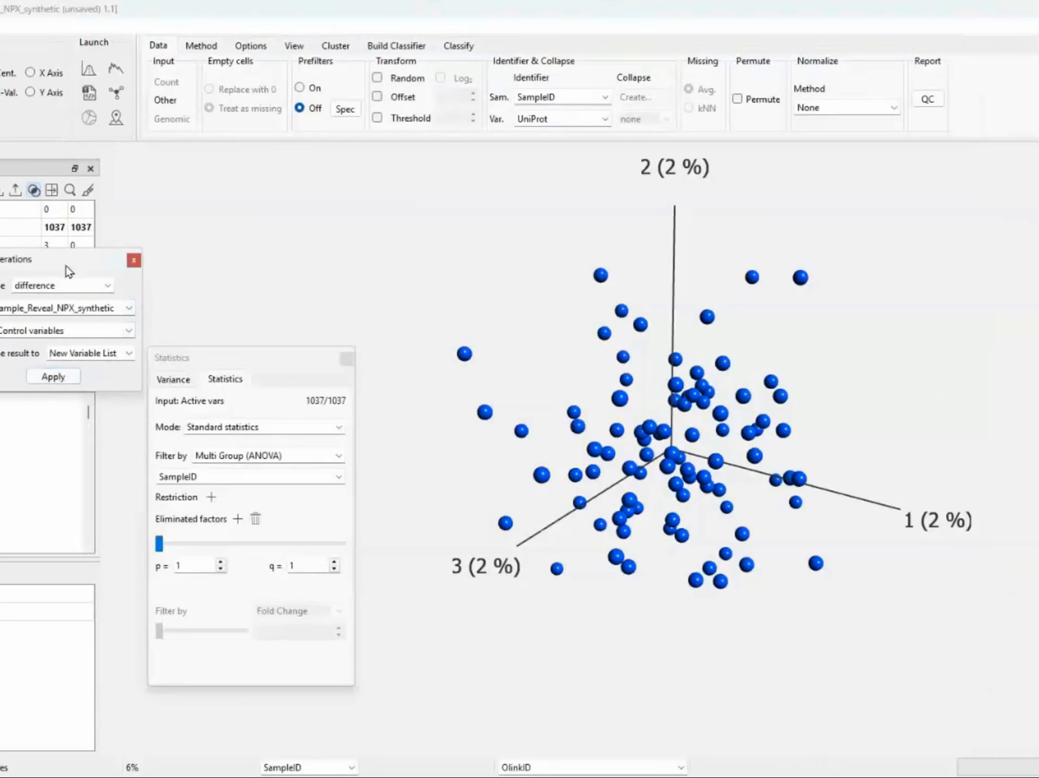
Make the new difference list the active variables, then close Set Operations and reposition the Statistics window higher
{"action": "left_click_drag", "start_coordinate": [61, 268], "coordinate": [258, 269]}
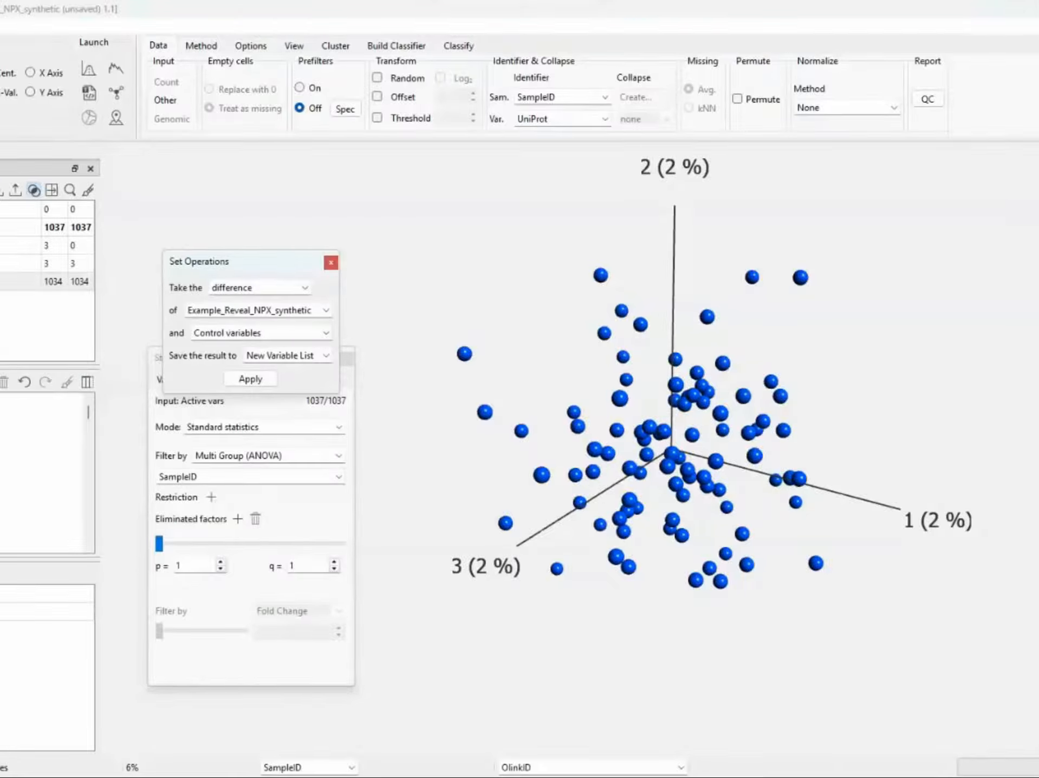
{"action": "left_click", "coordinate": [16, 281]}
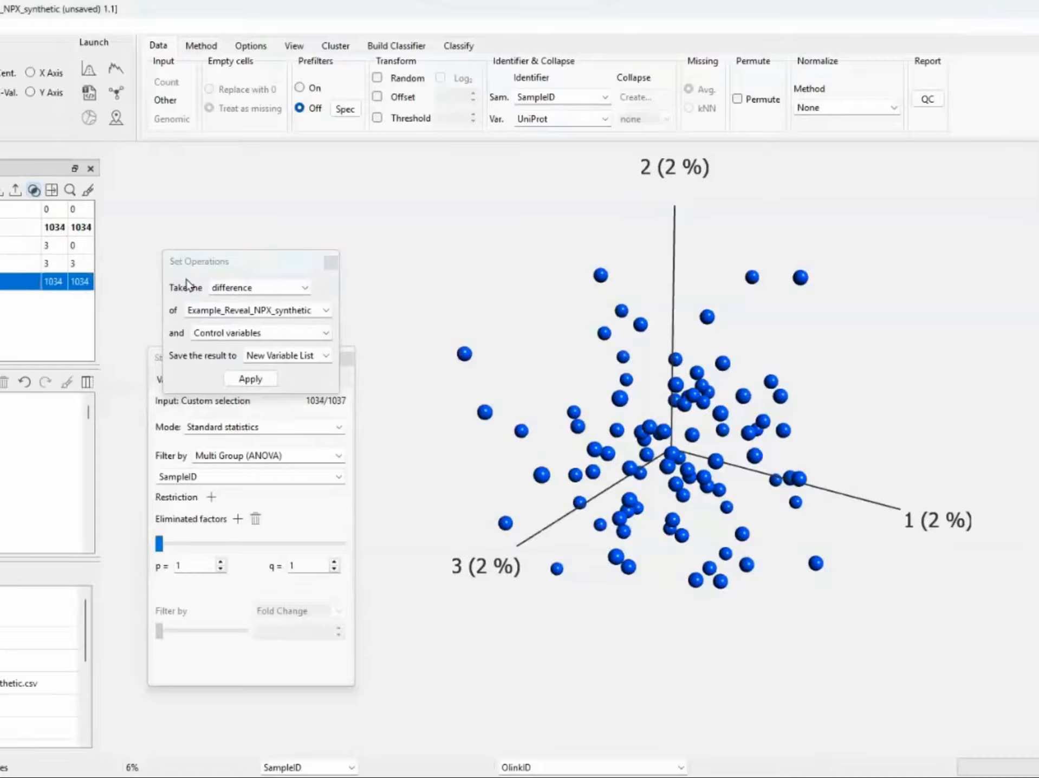
{"action": "left_click", "coordinate": [331, 263]}
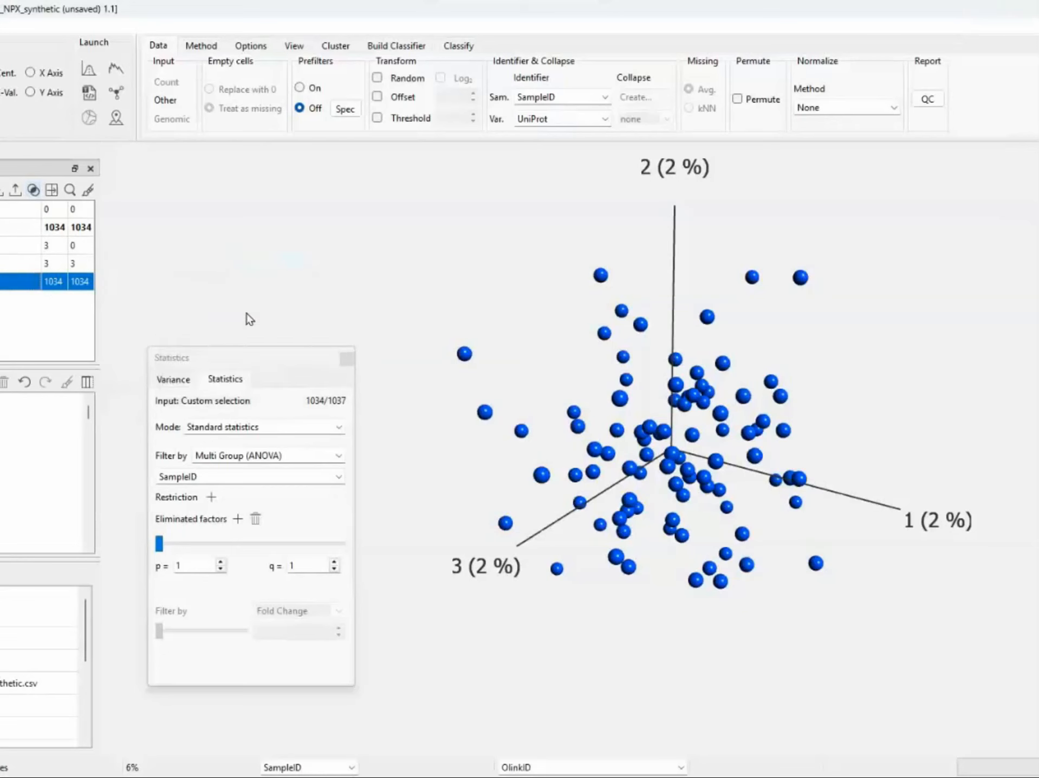
{"action": "left_click_drag", "start_coordinate": [239, 362], "coordinate": [237, 249]}
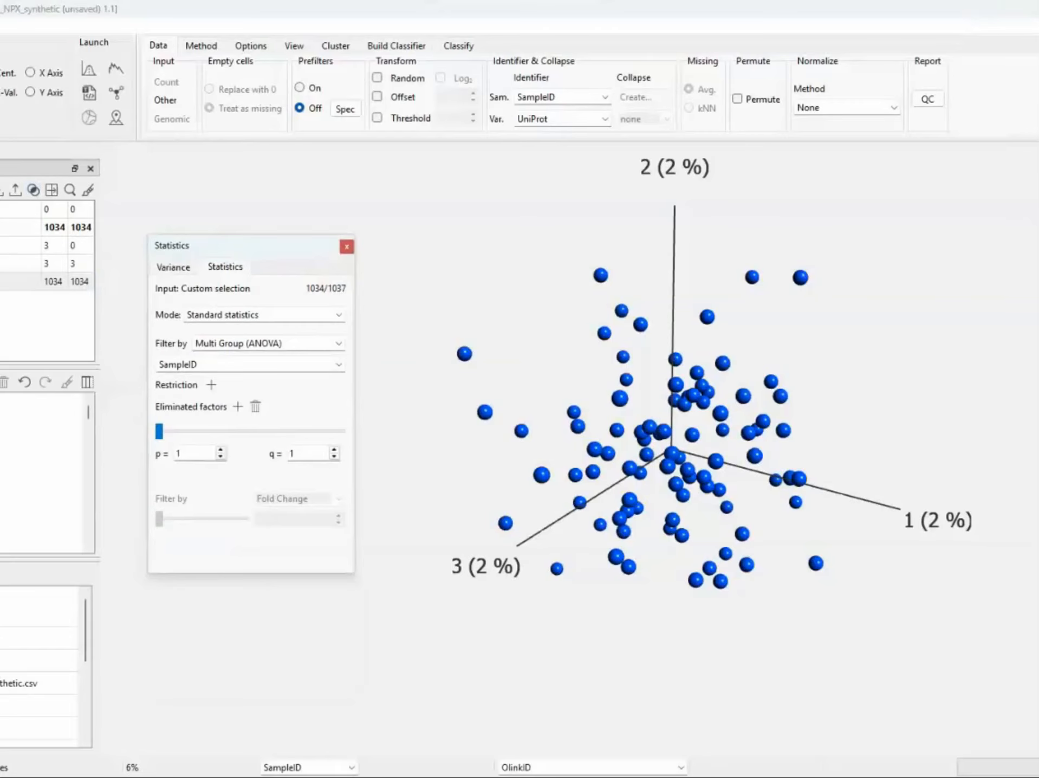
Open Groups.txt from the Olink folder in the wizard for importing sample annotations
{"action": "left_click", "coordinate": [7, 227]}
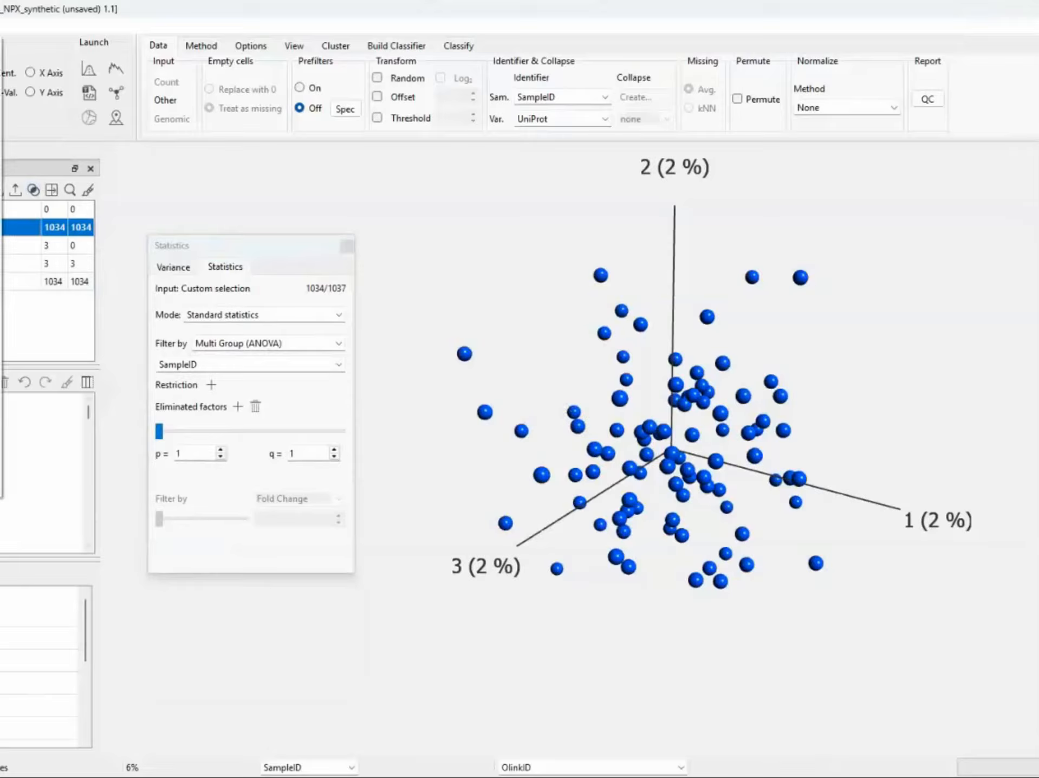
{"action": "mouse_move", "coordinate": [1, 263]}
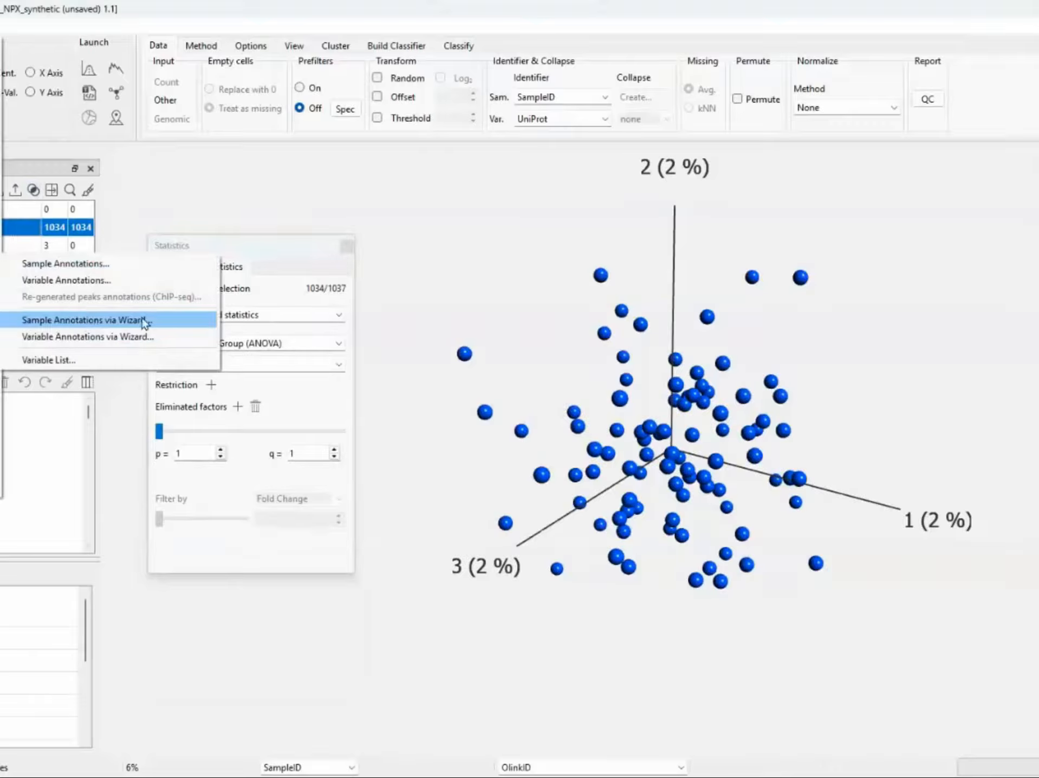
{"action": "left_click", "coordinate": [120, 323]}
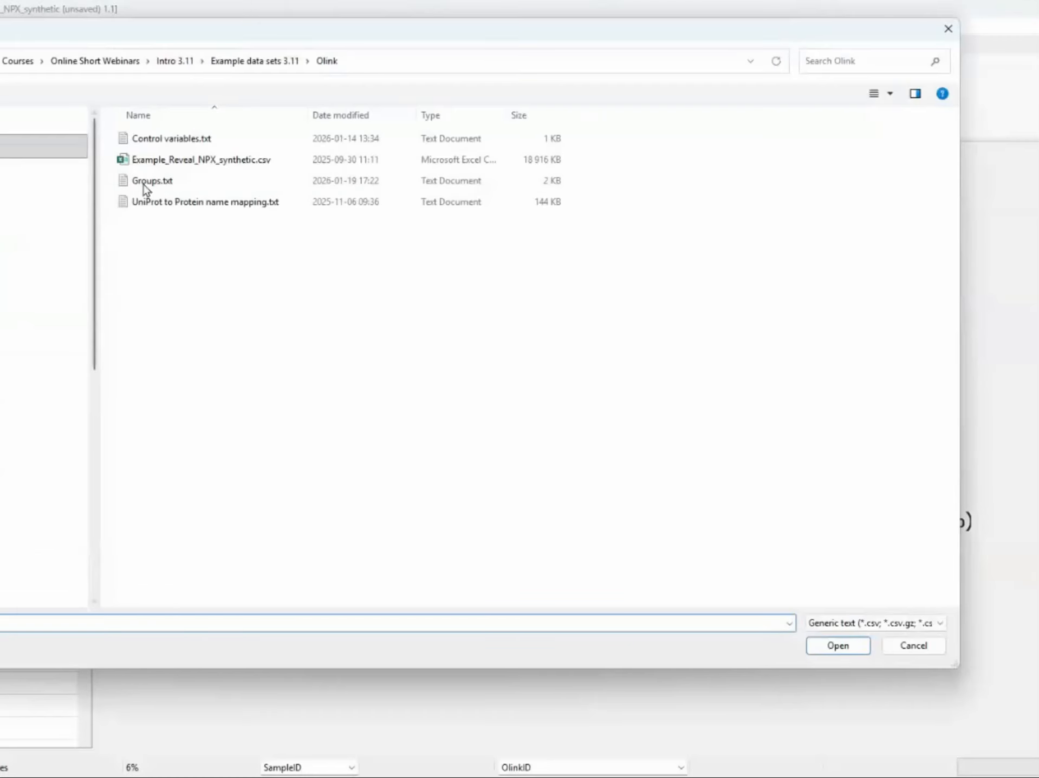
{"action": "left_click", "coordinate": [150, 183]}
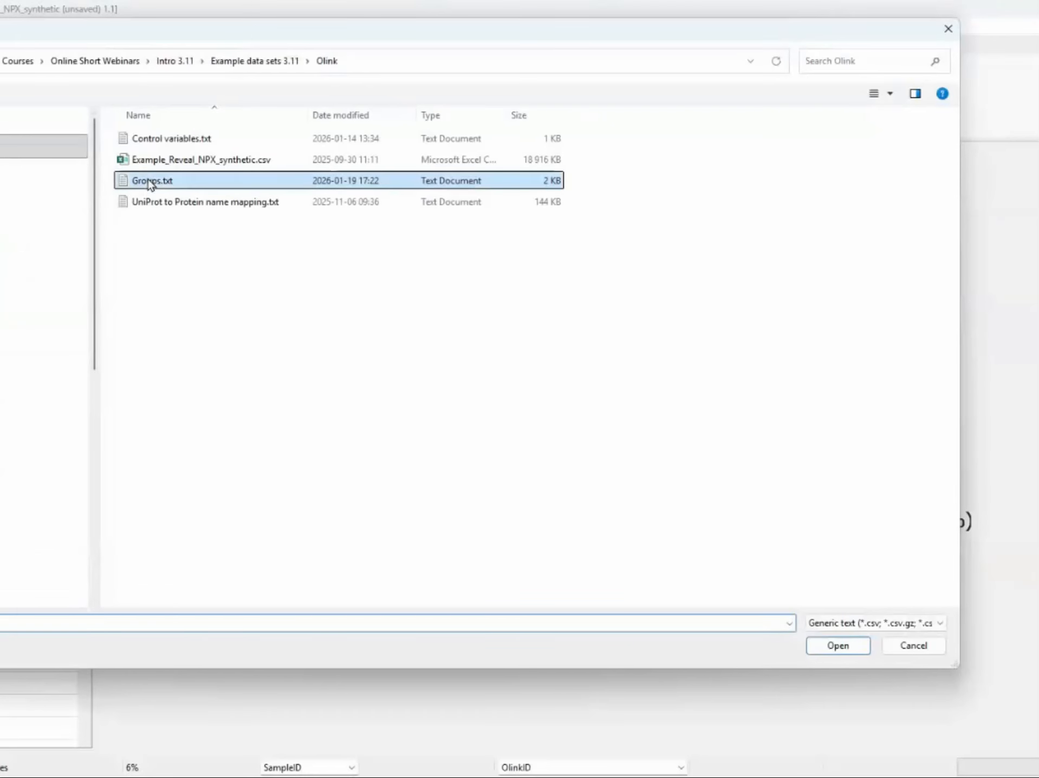
{"action": "left_click", "coordinate": [837, 645]}
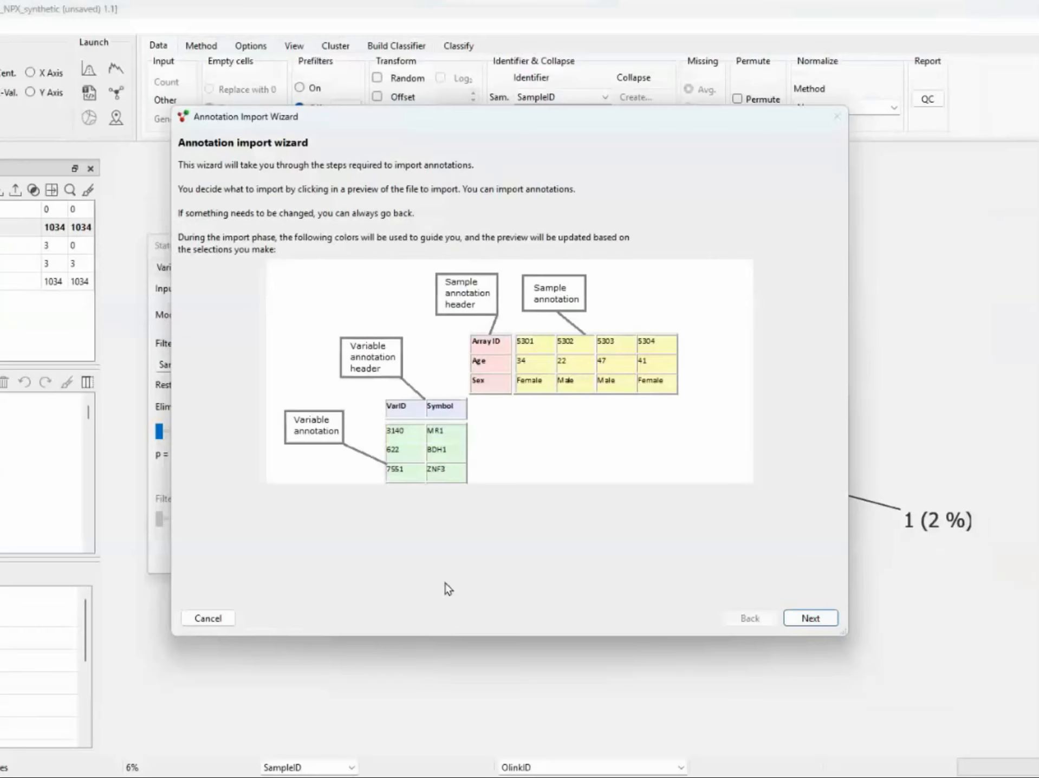
Check the tab-separated preview and import the Groups annotation column, matching samples by the SampleID identifier
{"action": "left_click", "coordinate": [815, 617]}
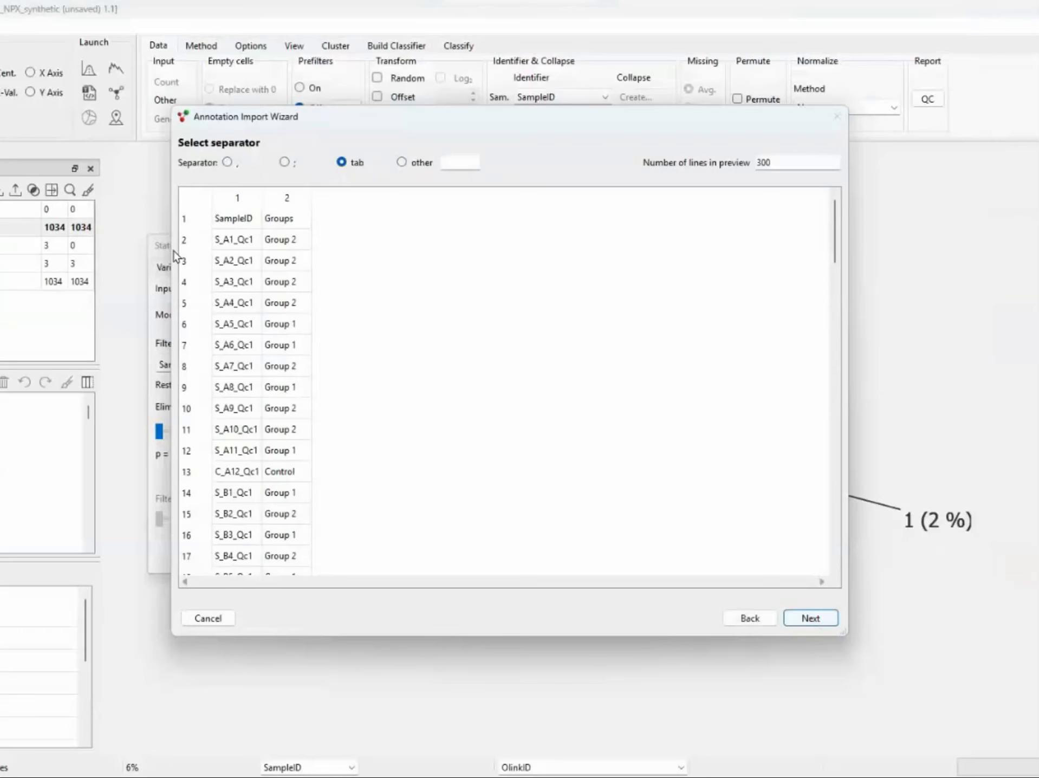
{"action": "scroll", "coordinate": [314, 410], "scroll_direction": "down", "scroll_amount": 6}
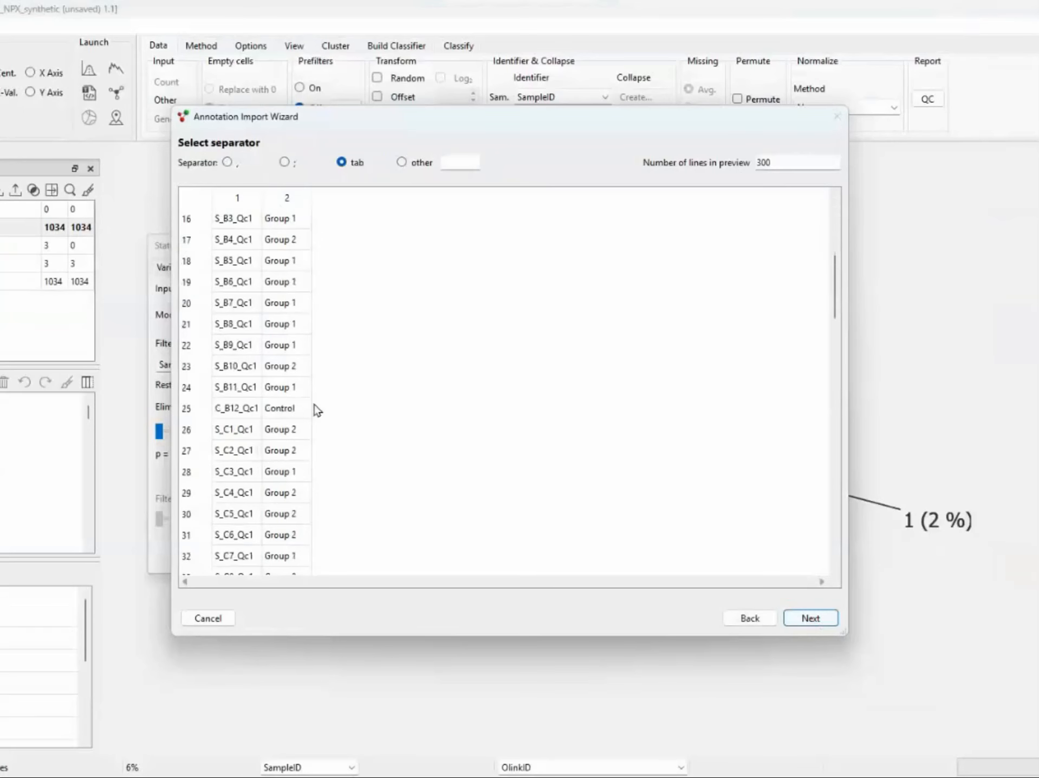
{"action": "scroll", "coordinate": [313, 408], "scroll_direction": "up", "scroll_amount": 6}
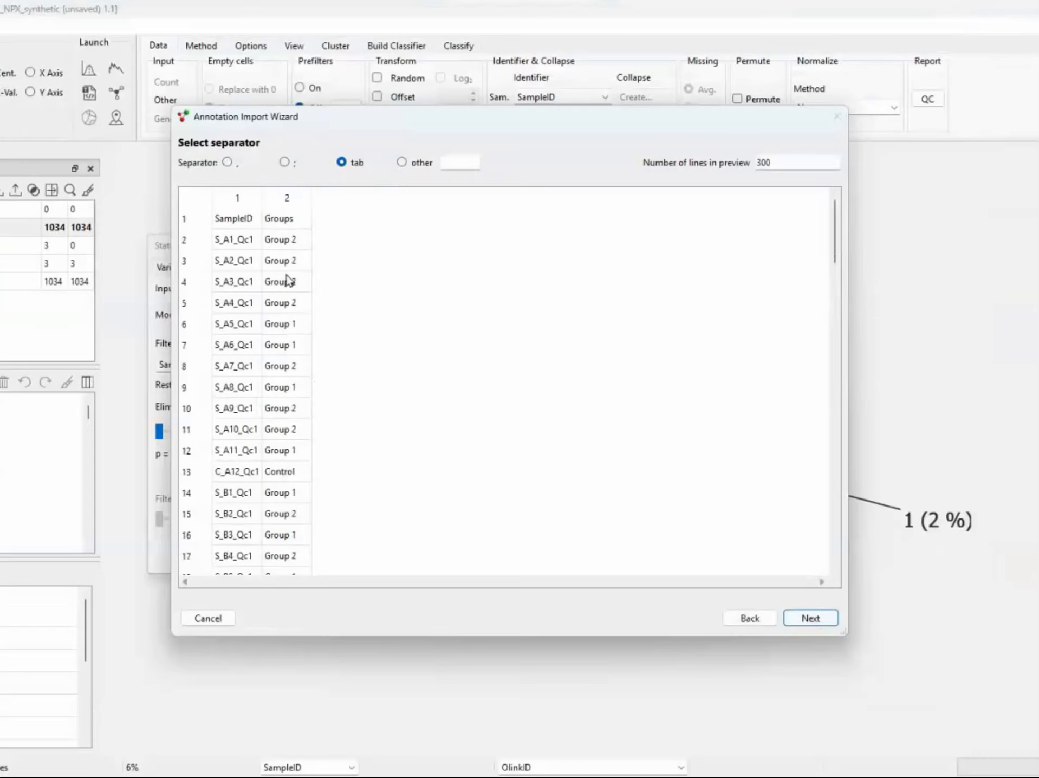
{"action": "scroll", "coordinate": [287, 433], "scroll_direction": "down", "scroll_amount": 2}
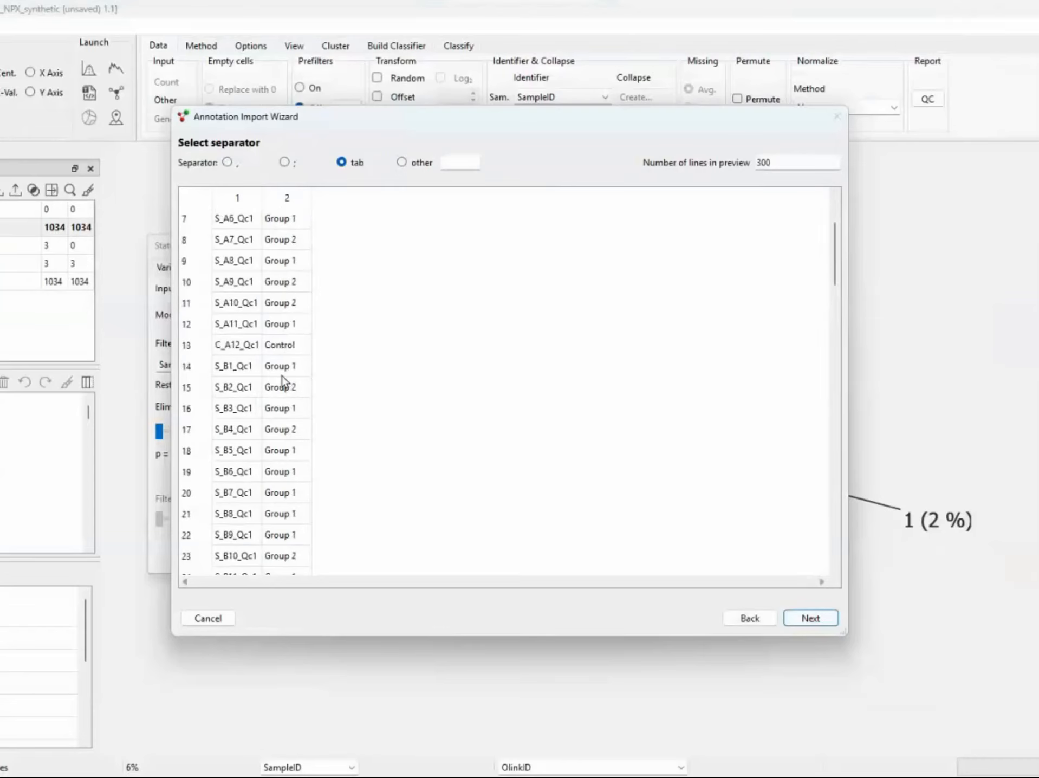
{"action": "scroll", "coordinate": [285, 381], "scroll_direction": "up", "scroll_amount": 2}
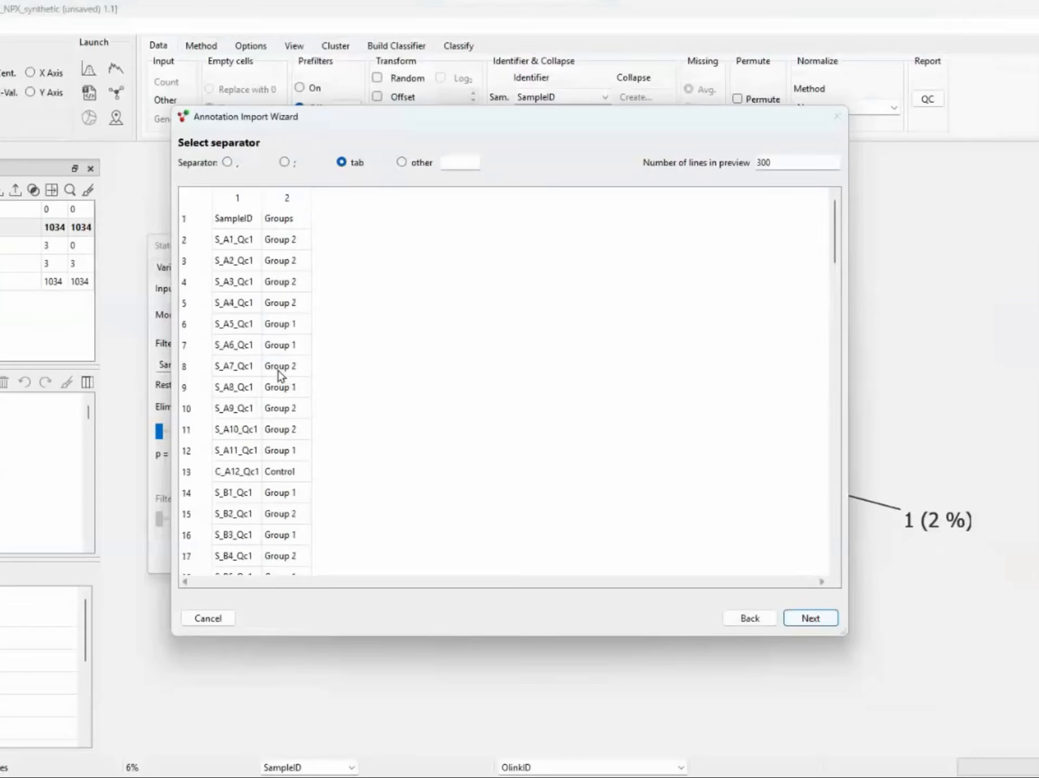
{"action": "left_click", "coordinate": [810, 618]}
{"action": "left_click", "coordinate": [810, 618]}
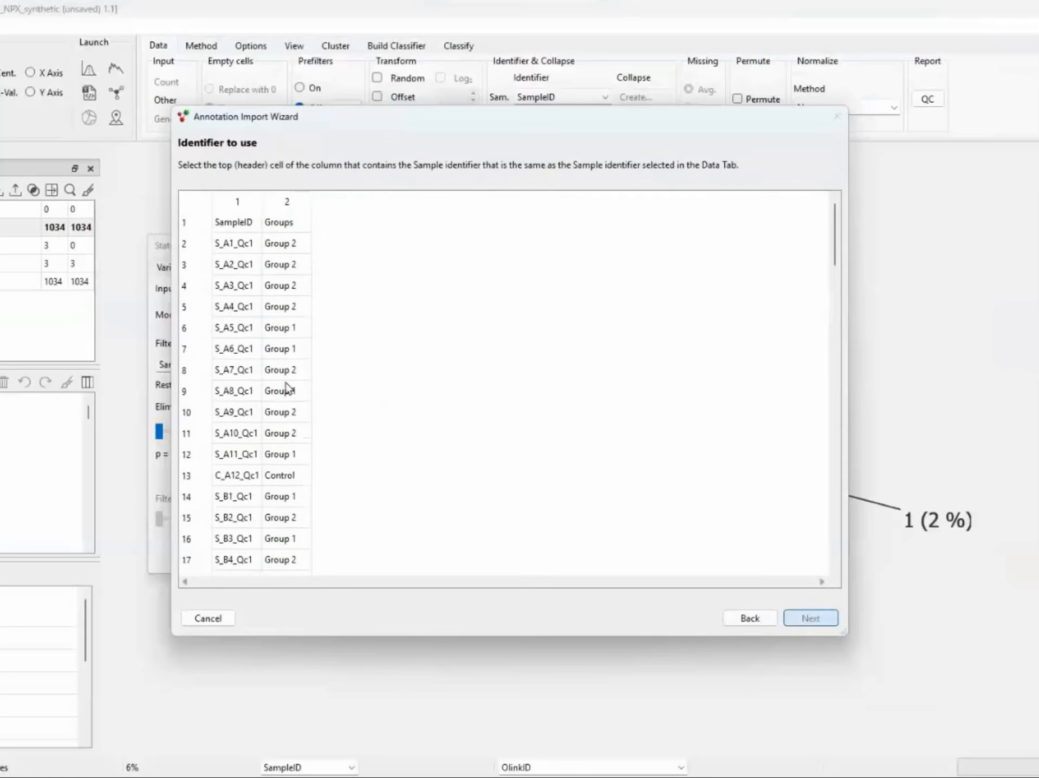
{"action": "left_click", "coordinate": [227, 224]}
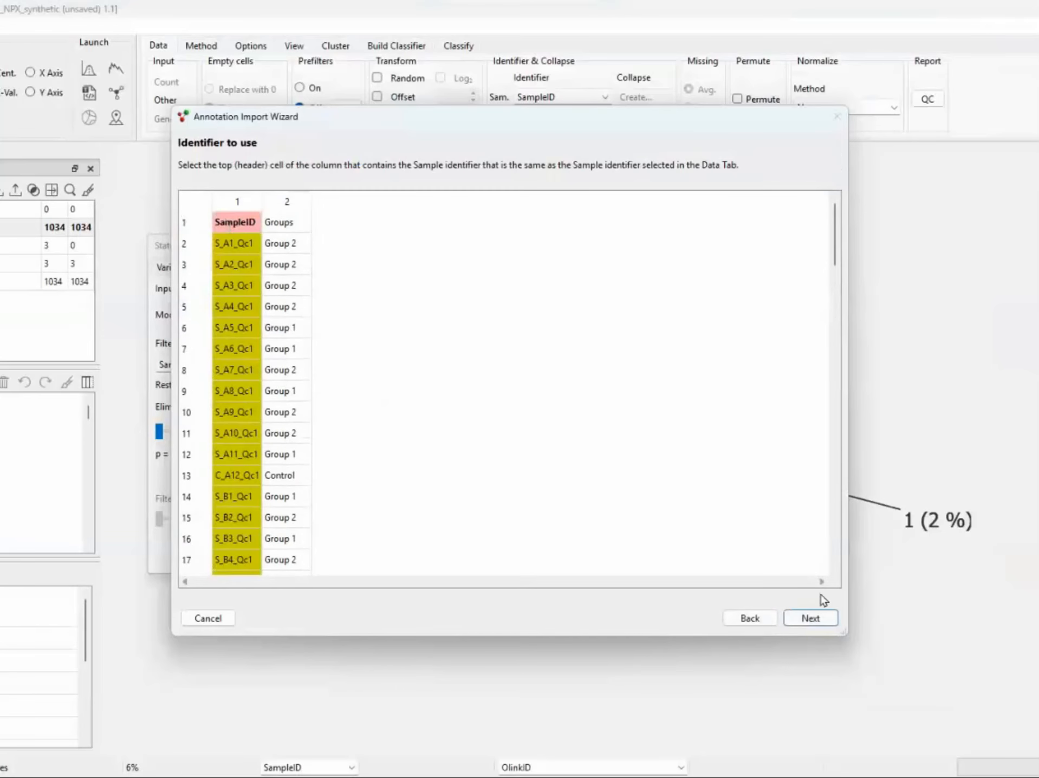
{"action": "left_click", "coordinate": [811, 618]}
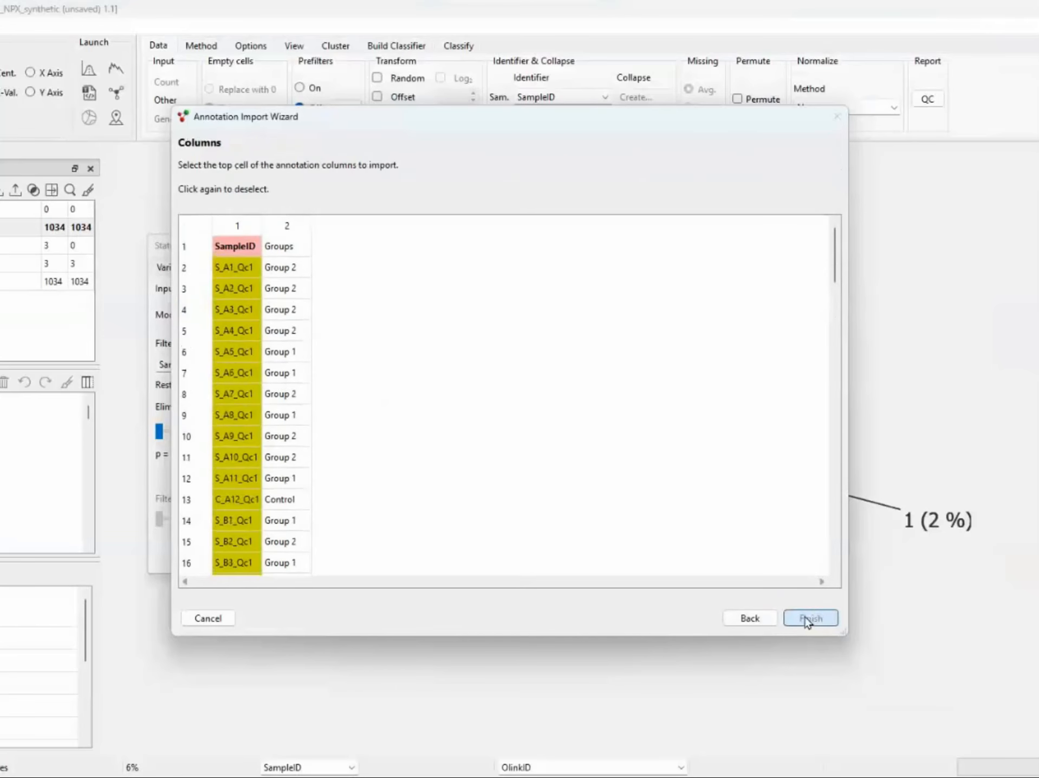
{"action": "left_click", "coordinate": [285, 245]}
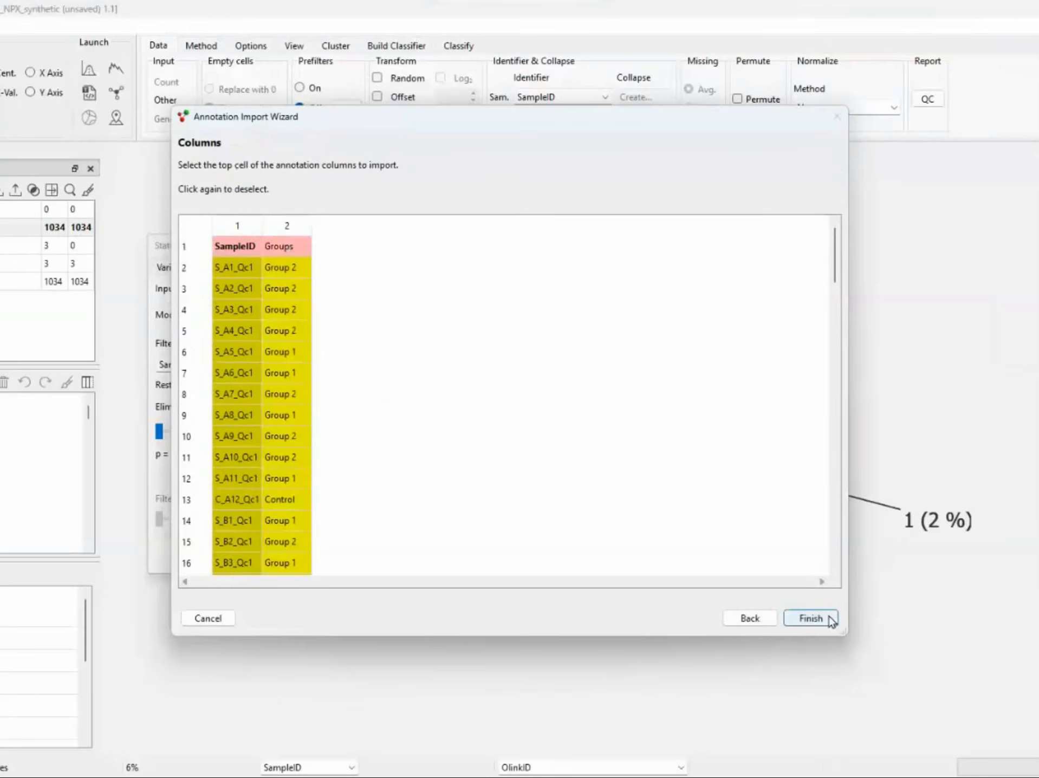
{"action": "left_click", "coordinate": [810, 618]}
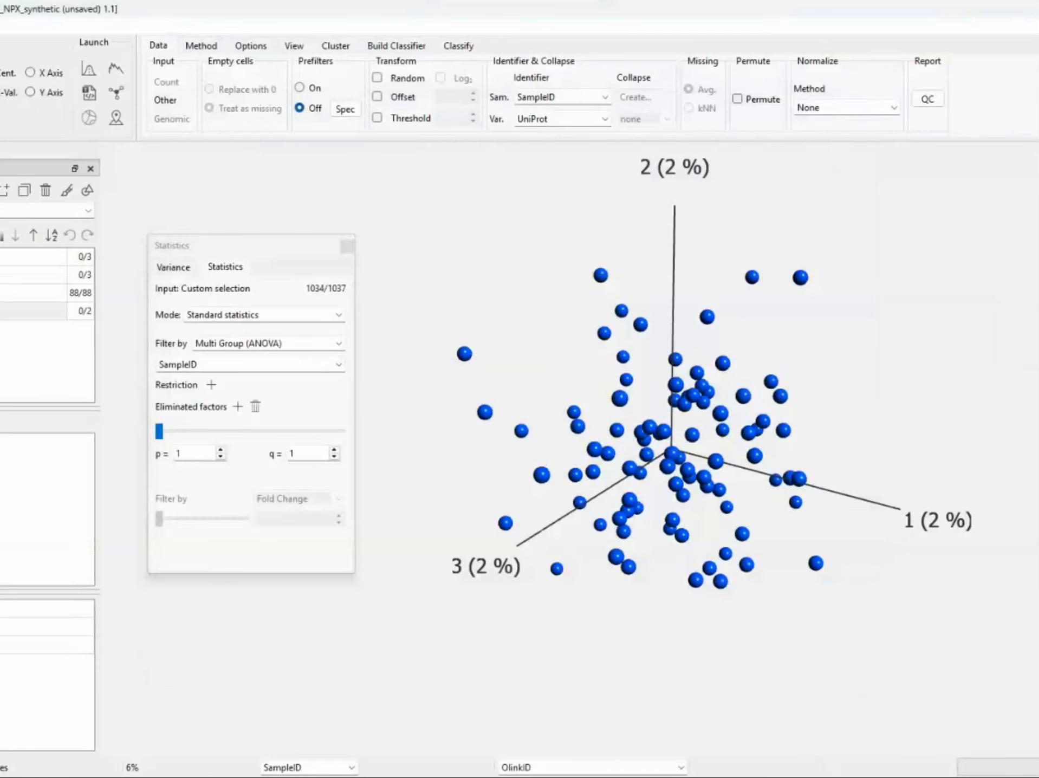
Group the sample list by the imported Groups annotation
{"action": "left_click", "coordinate": [89, 212]}
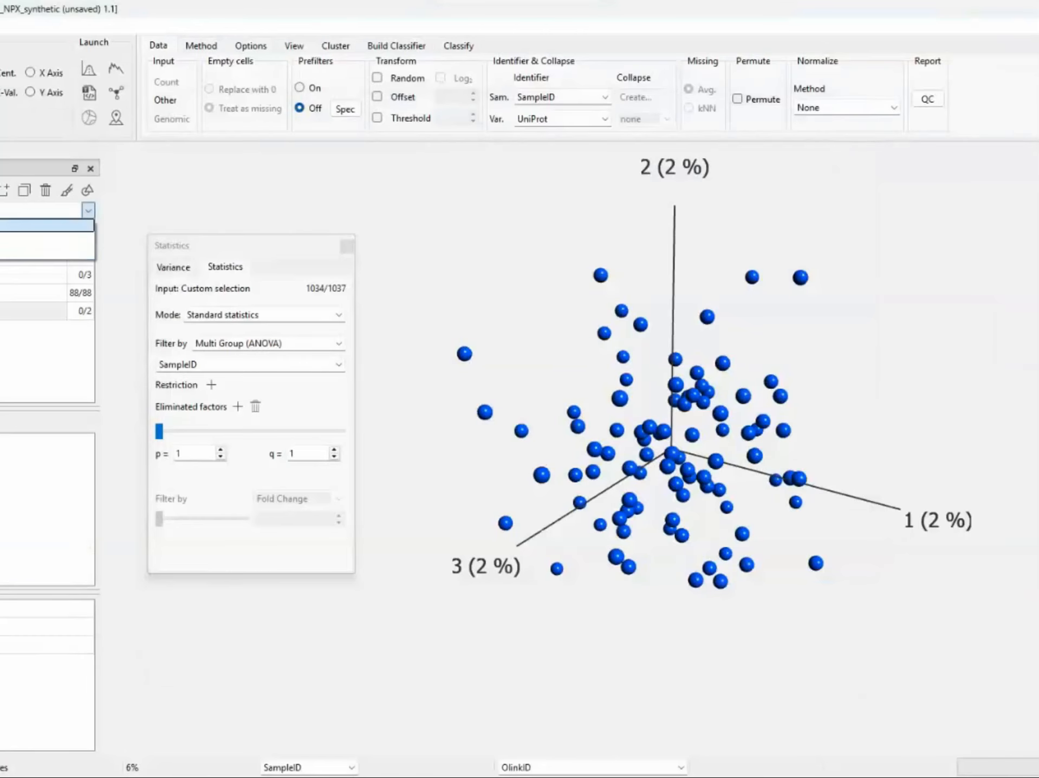
{"action": "left_click", "coordinate": [7, 239]}
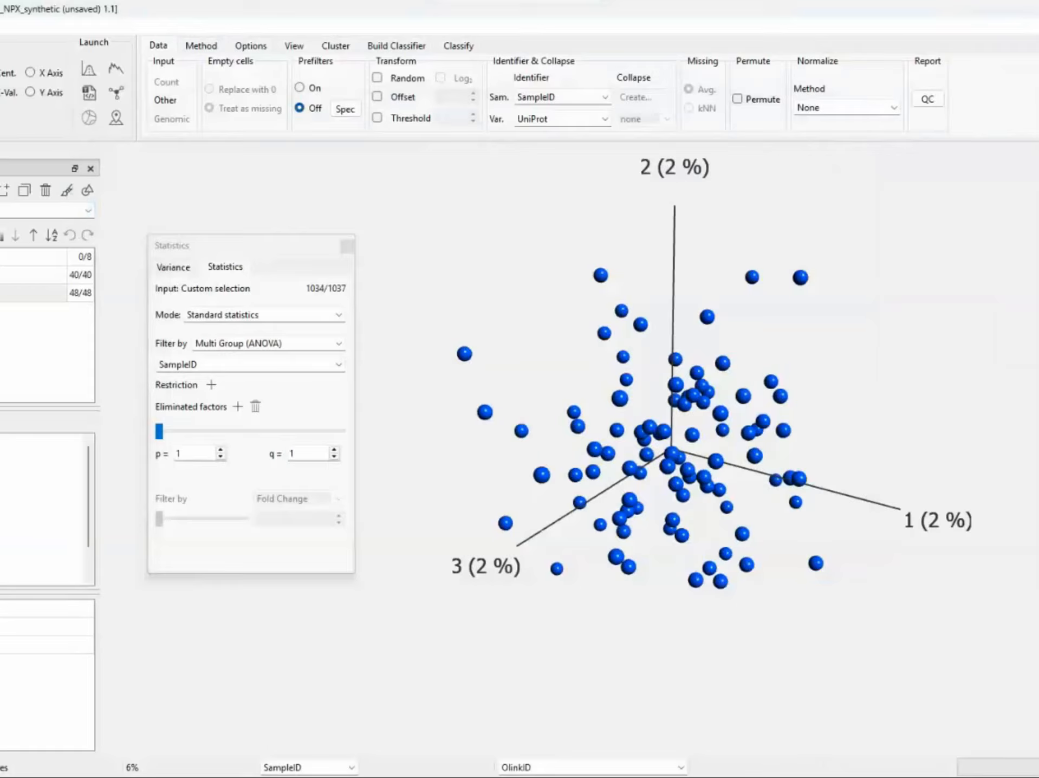
Color the samples by Groups and filter the variables with a Two Group (t-test) of Group 2 against Group 1 at p = 0.138
{"action": "left_click", "coordinate": [65, 191]}
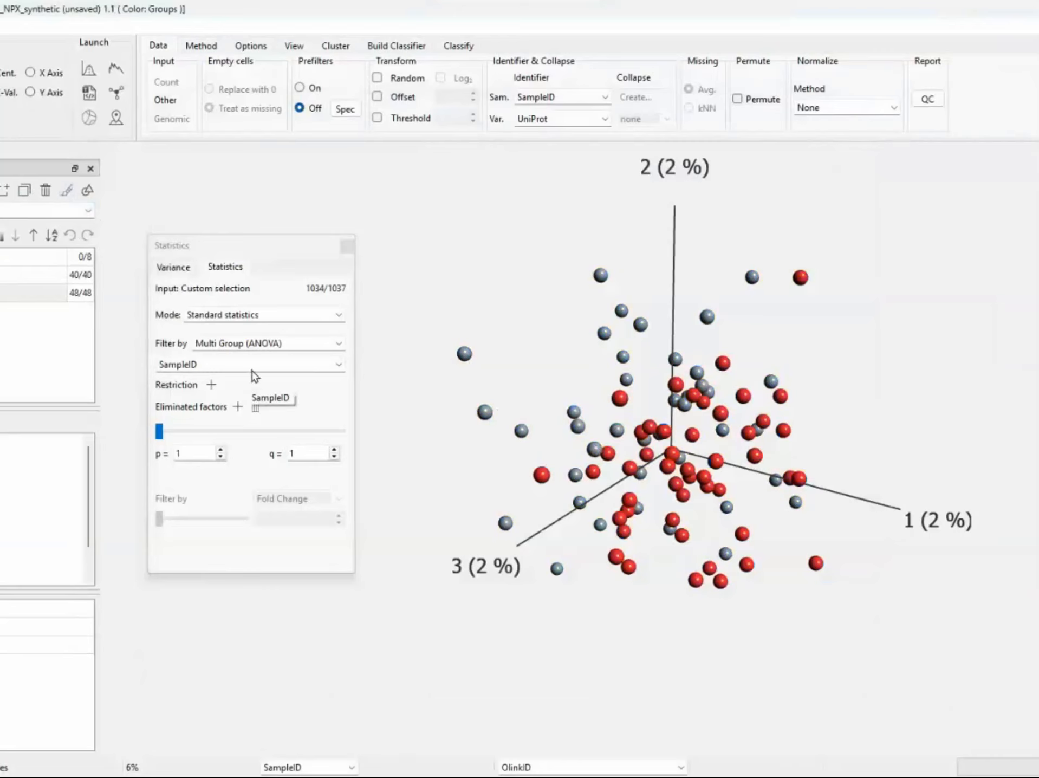
{"action": "left_click", "coordinate": [338, 343]}
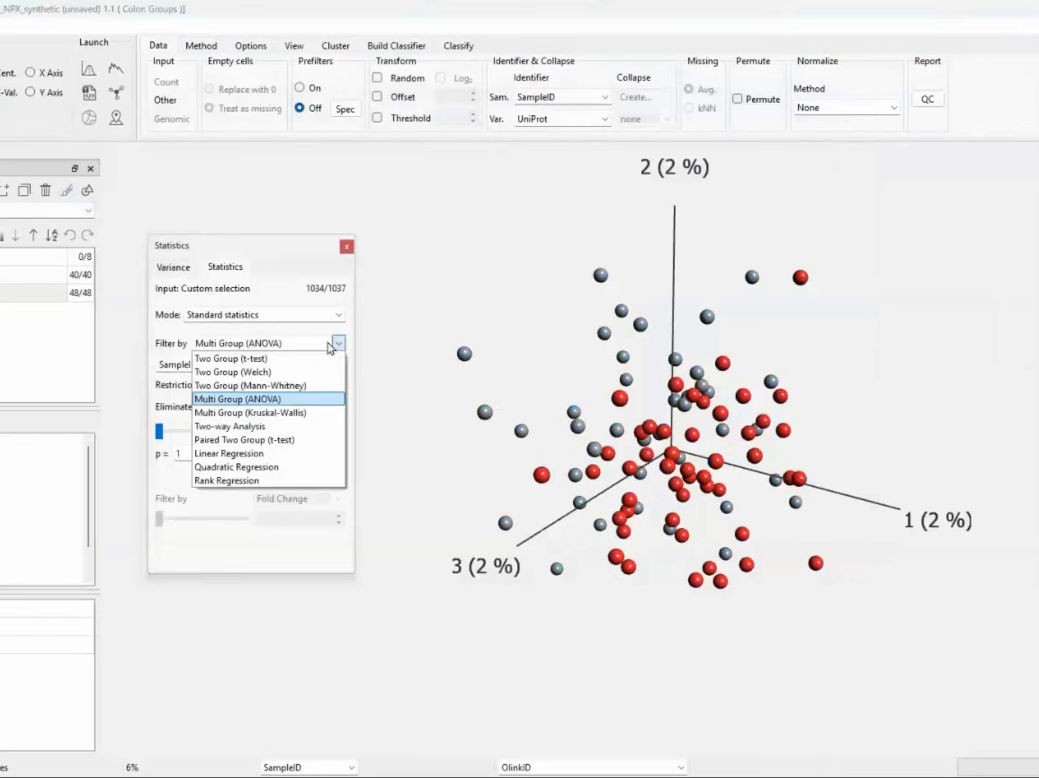
{"action": "left_click", "coordinate": [264, 359]}
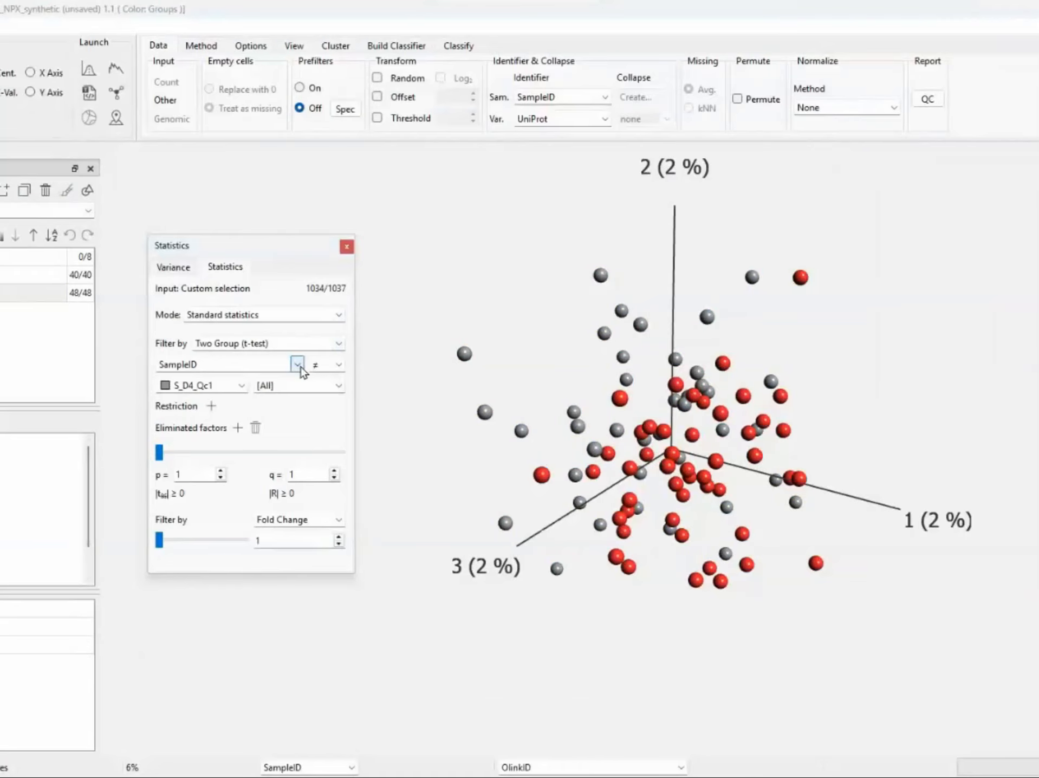
{"action": "left_click", "coordinate": [297, 365]}
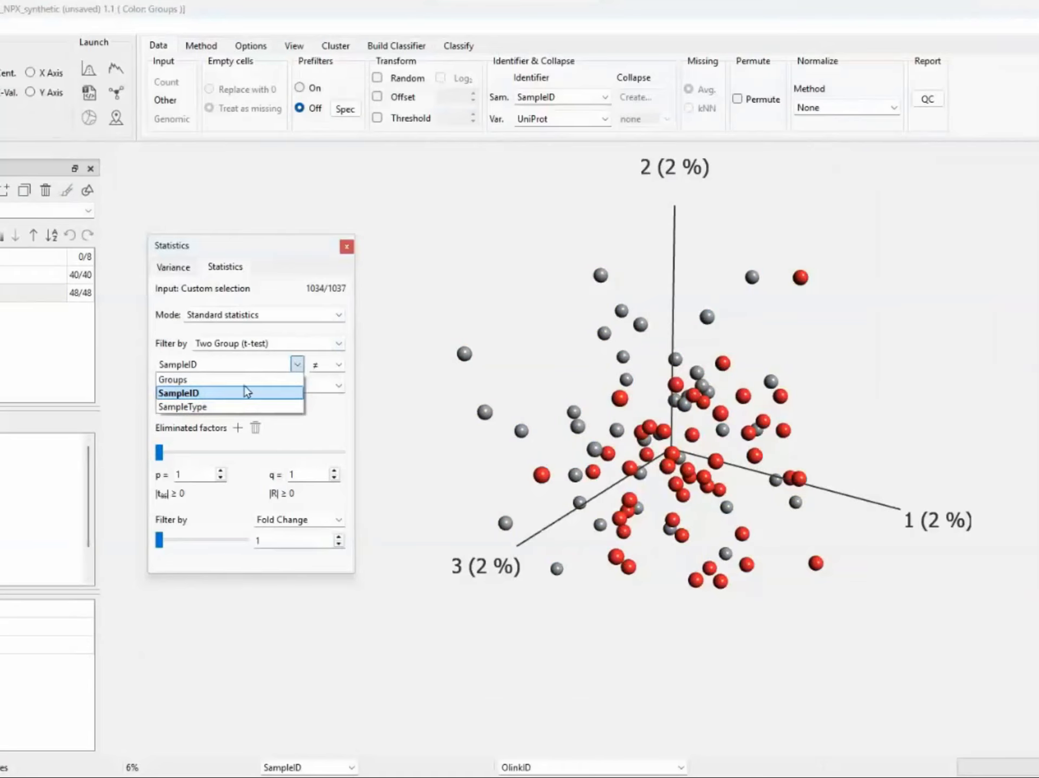
{"action": "left_click", "coordinate": [215, 384]}
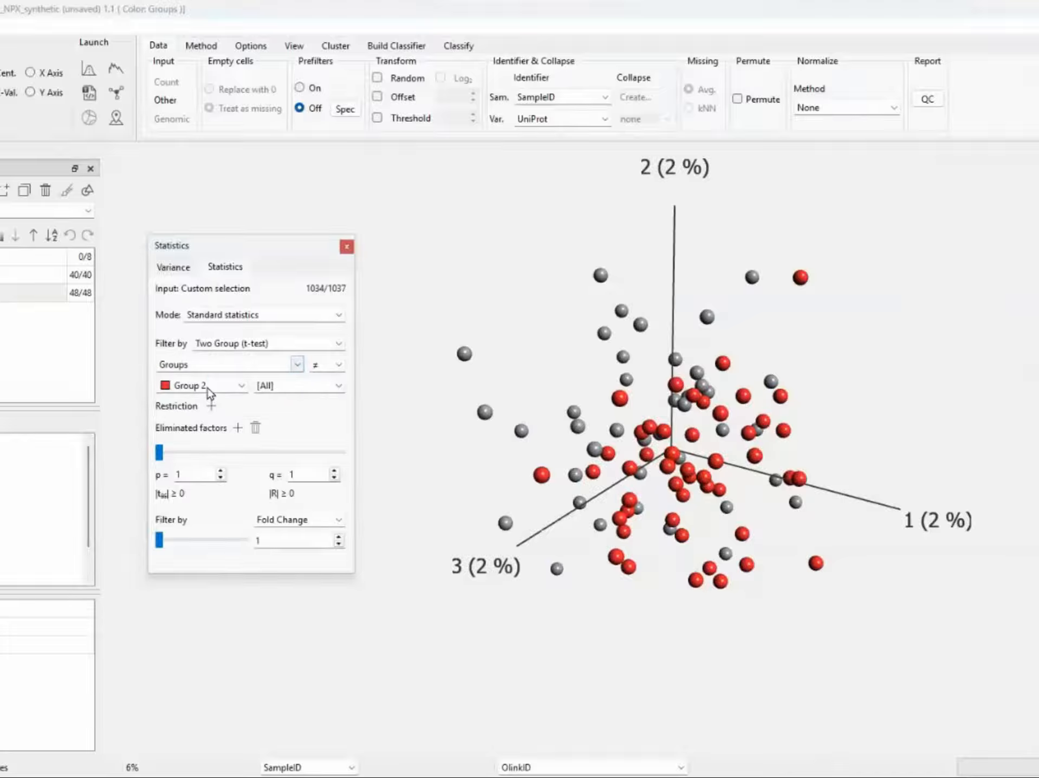
{"action": "left_click", "coordinate": [339, 387]}
{"action": "left_click", "coordinate": [279, 430]}
{"action": "left_click_drag", "start_coordinate": [159, 453], "coordinate": [172, 456]}
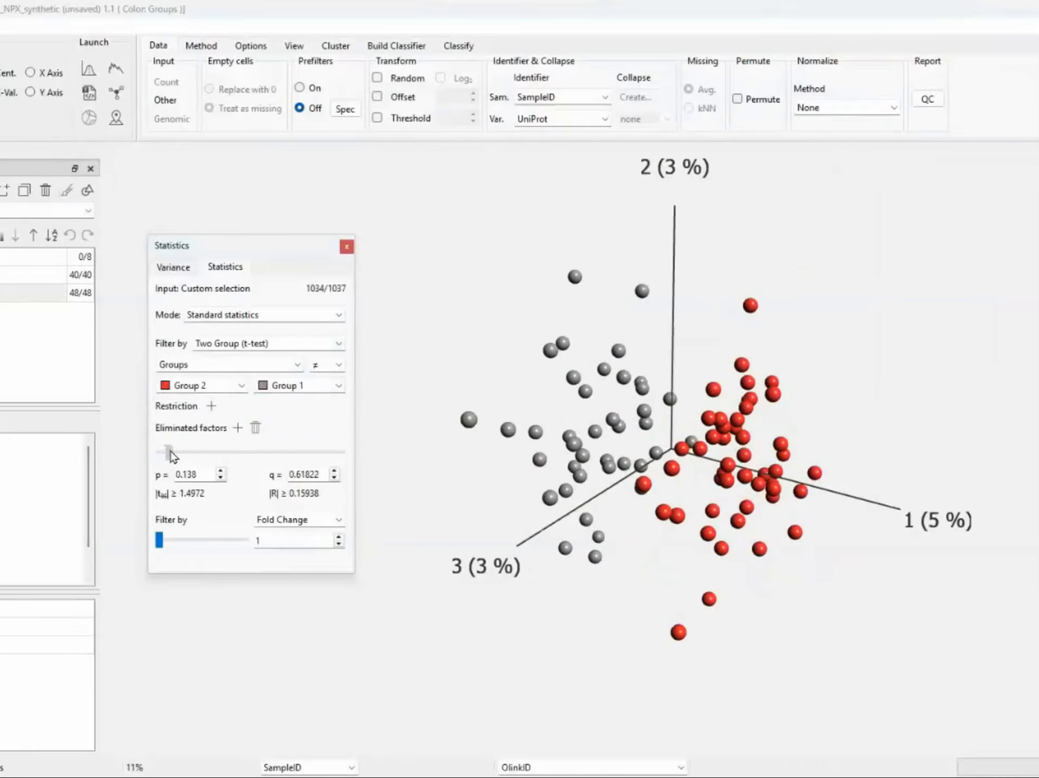
Add the q-value and Difference columns to the variable list
{"action": "left_click", "coordinate": [0, 393]}
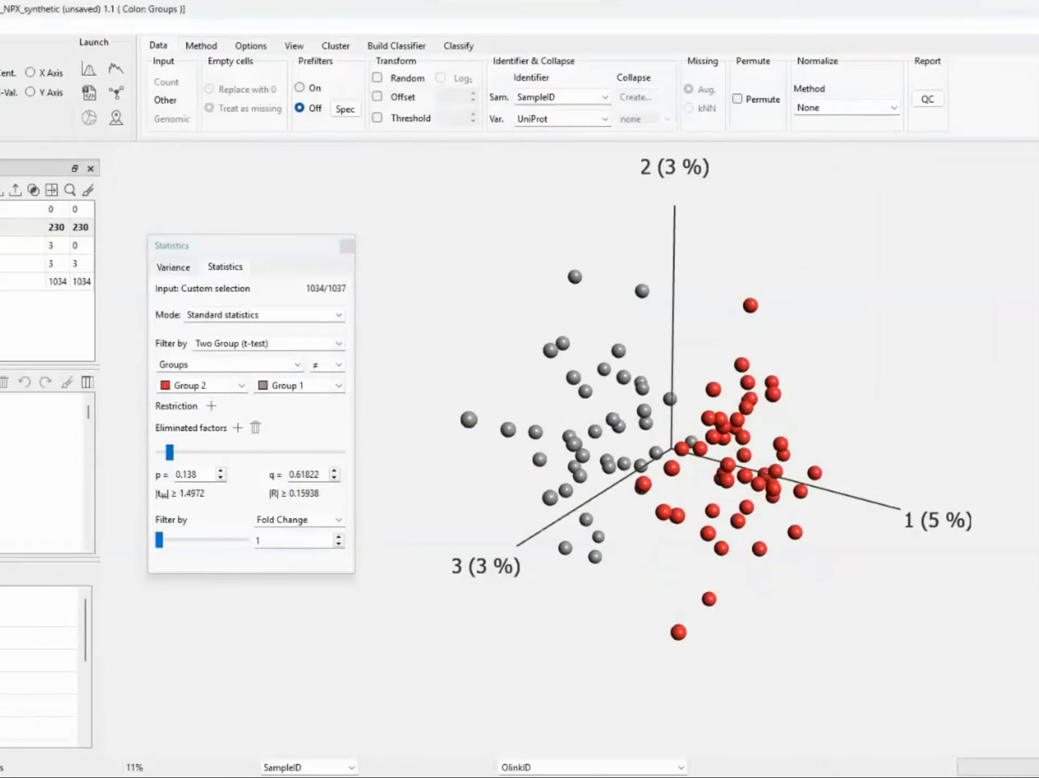
{"action": "left_click", "coordinate": [87, 382]}
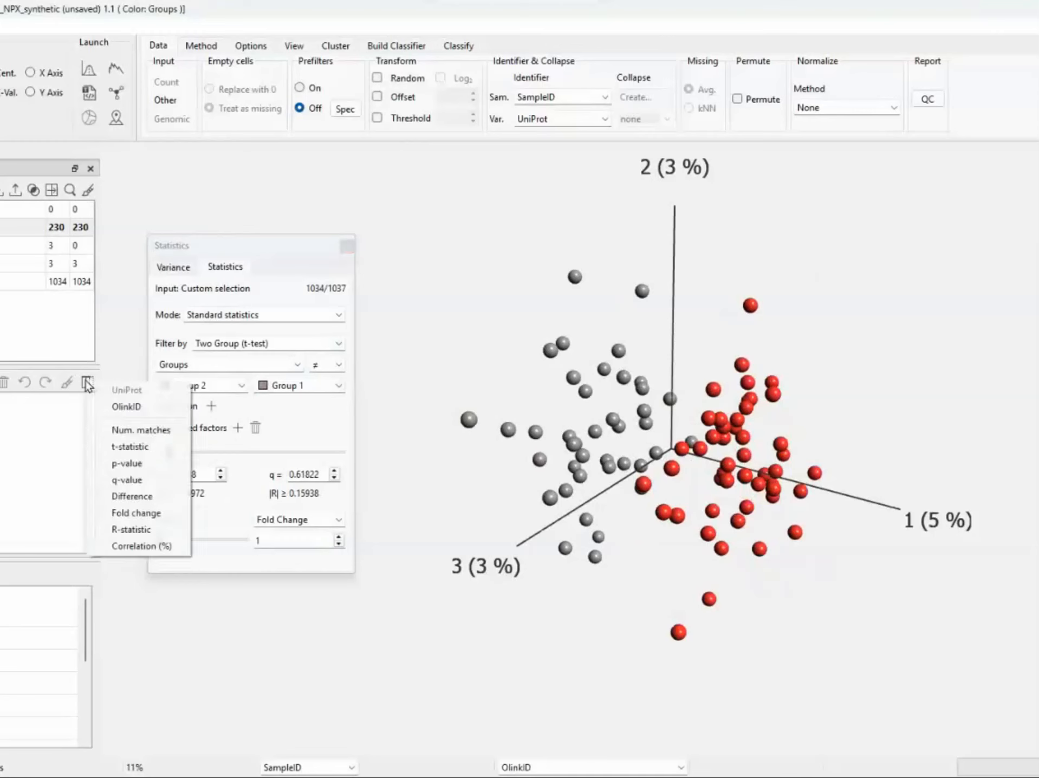
{"action": "left_click", "coordinate": [127, 480]}
{"action": "left_click", "coordinate": [87, 383]}
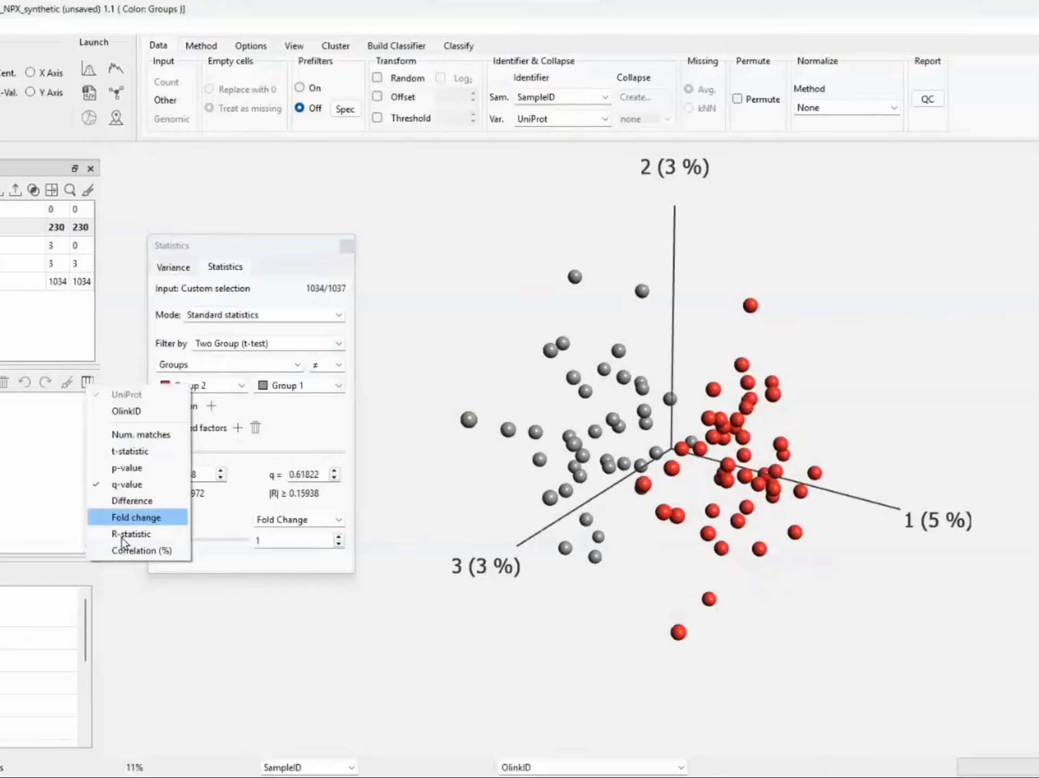
{"action": "left_click", "coordinate": [128, 501]}
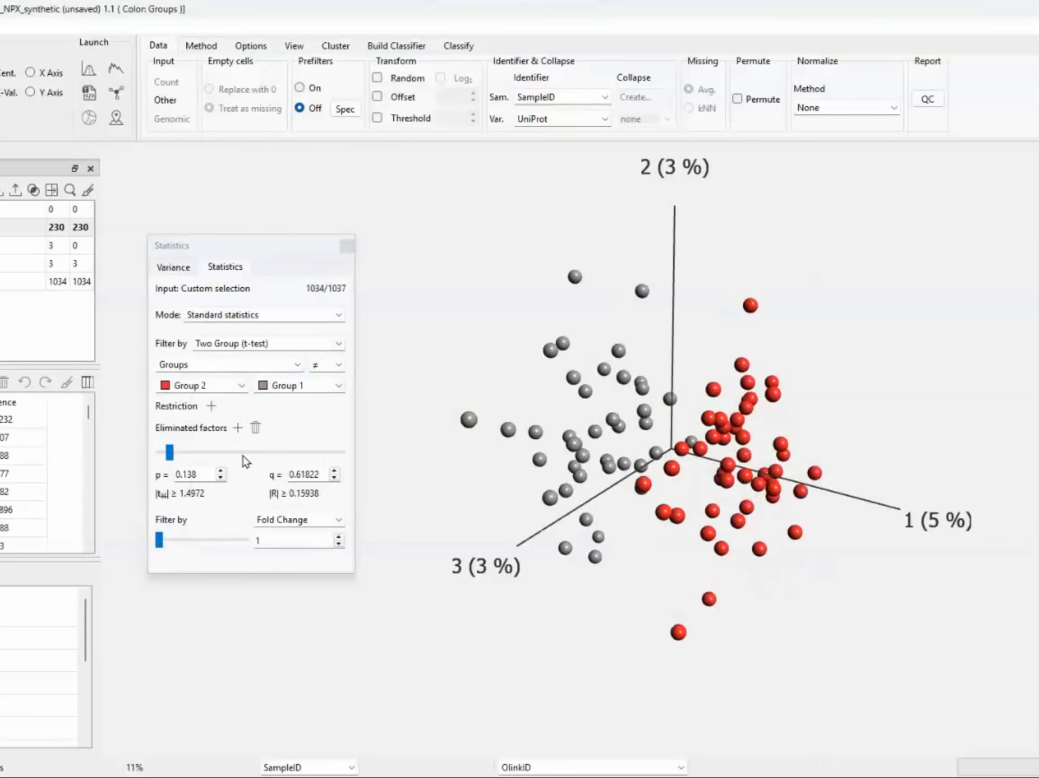
Tighten the t-test filter to p = 0.00176 and store the remaining variables as a new variable list
{"action": "left_click_drag", "start_coordinate": [170, 452], "coordinate": [192, 454]}
{"action": "left_click", "coordinate": [1, 576]}
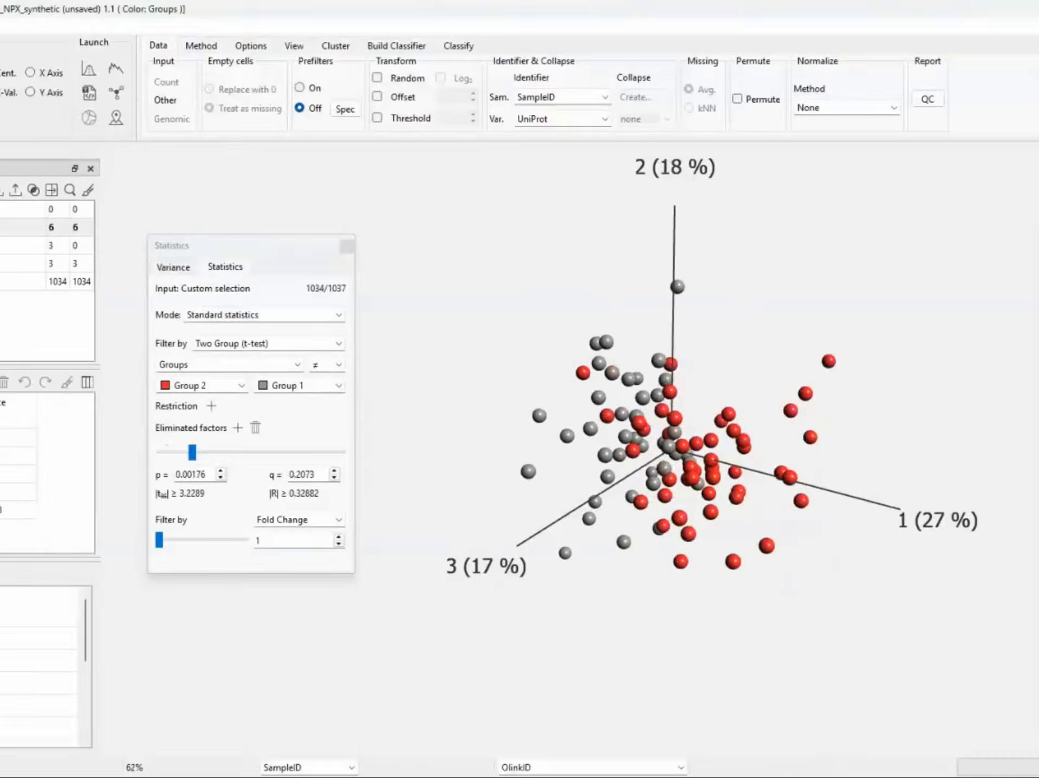
{"action": "left_click", "coordinate": [23, 228]}
{"action": "key", "text": "Return"}
Move the Statistics window away from the plot so the PCA samples have free space around them
{"action": "left_click_drag", "start_coordinate": [219, 250], "coordinate": [250, 239]}
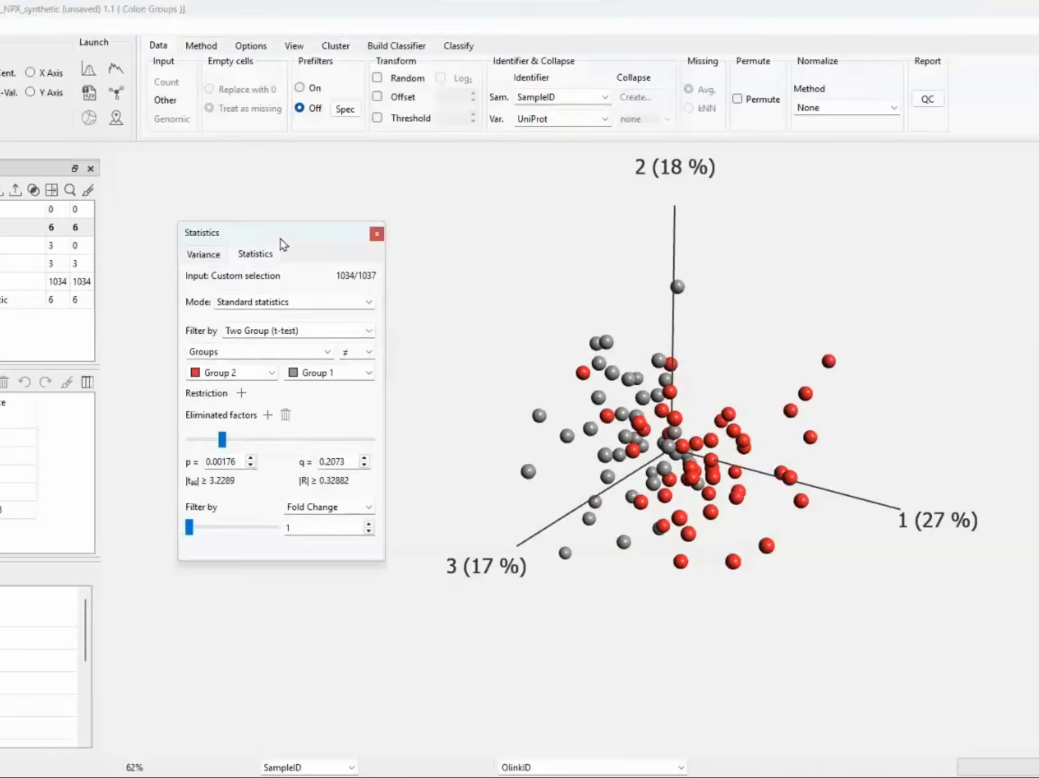
{"action": "left_click_drag", "start_coordinate": [279, 238], "coordinate": [234, 260]}
{"action": "left_click_drag", "start_coordinate": [150, 247], "coordinate": [147, 239]}
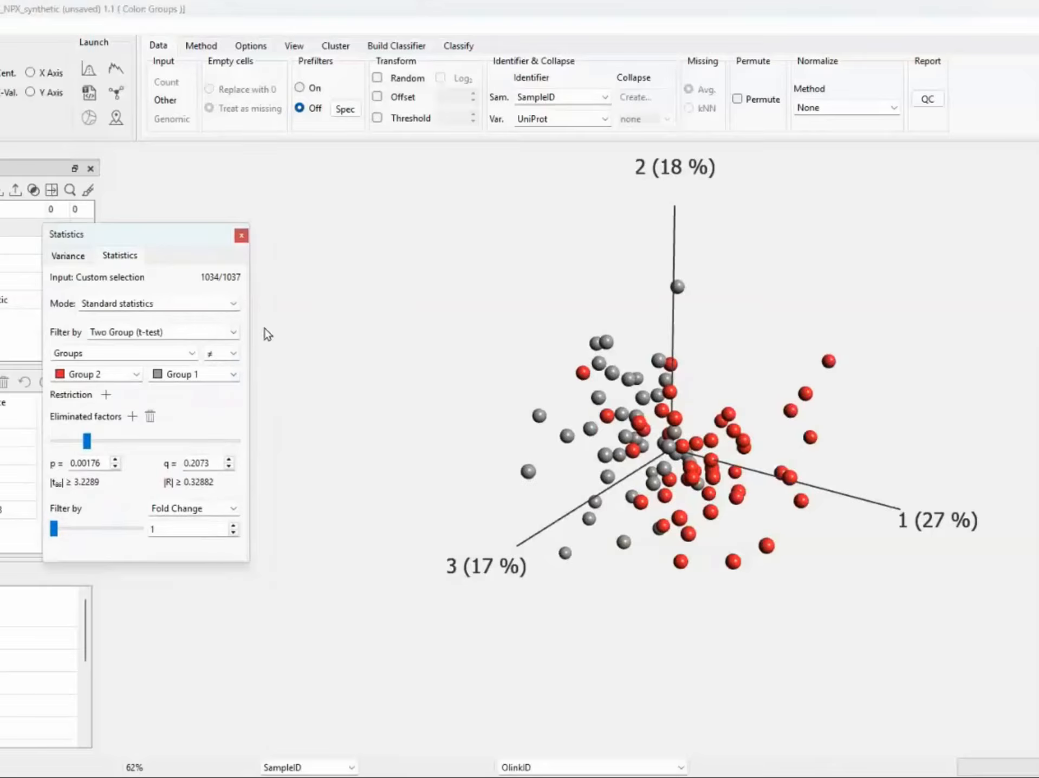
Open the plot settings and set the PCA plot's background mode to Vertical gradient
{"action": "left_click", "coordinate": [201, 47]}
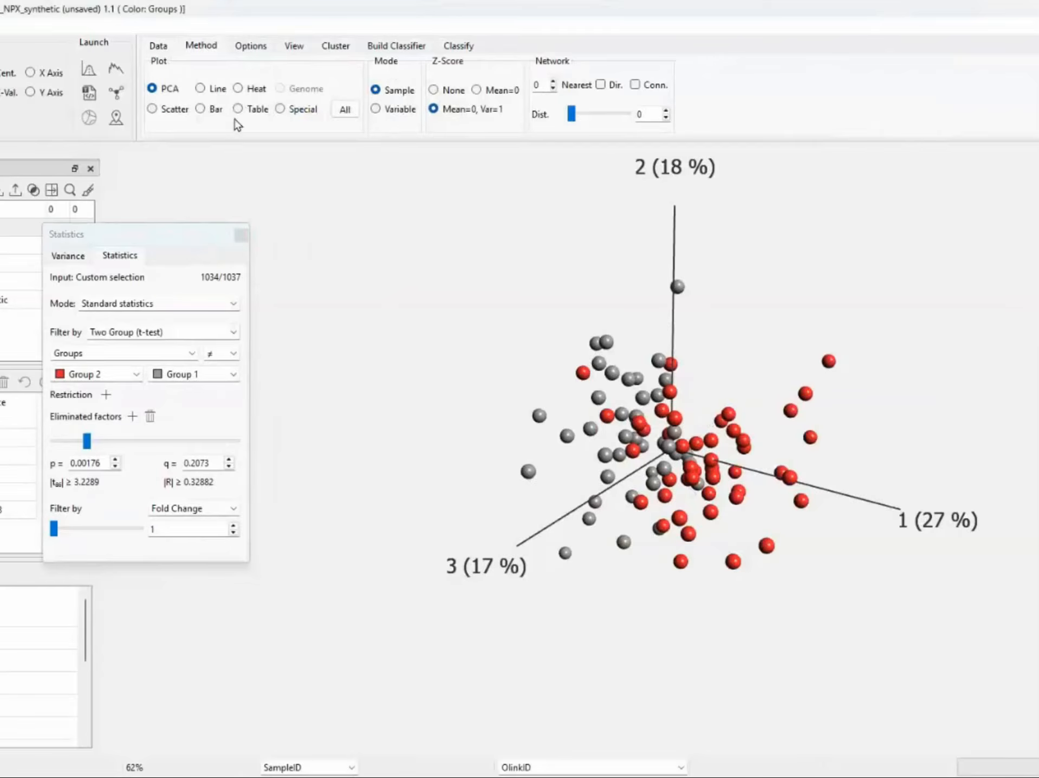
{"action": "left_click", "coordinate": [295, 46]}
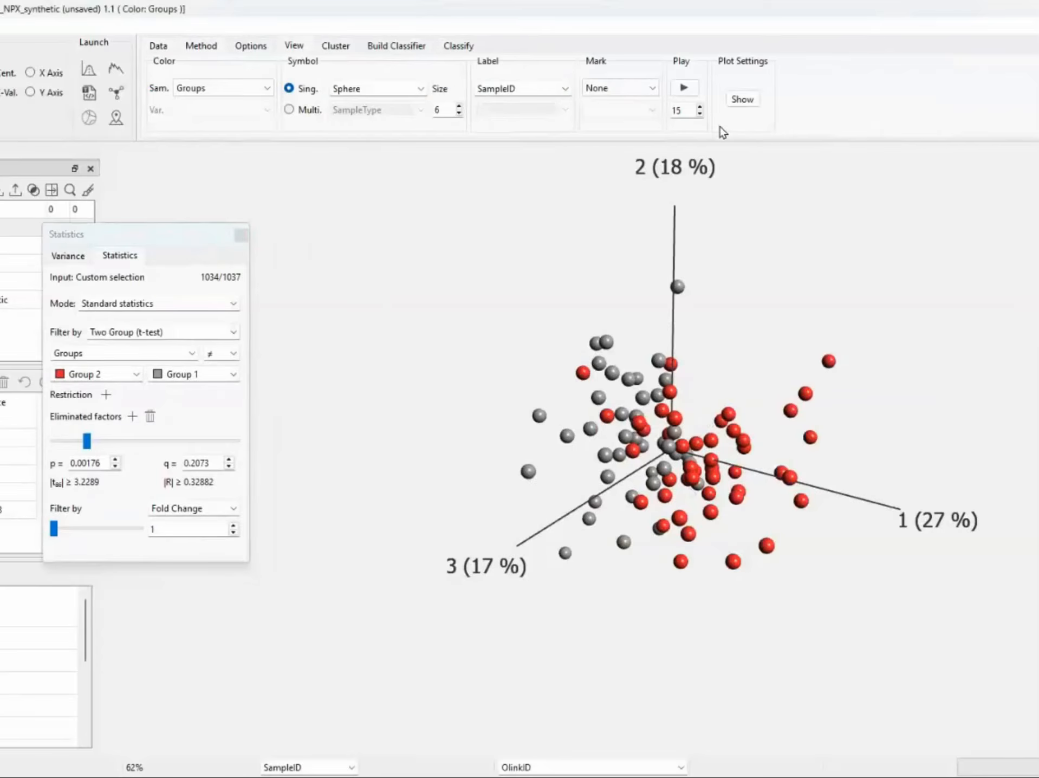
{"action": "left_click", "coordinate": [750, 101]}
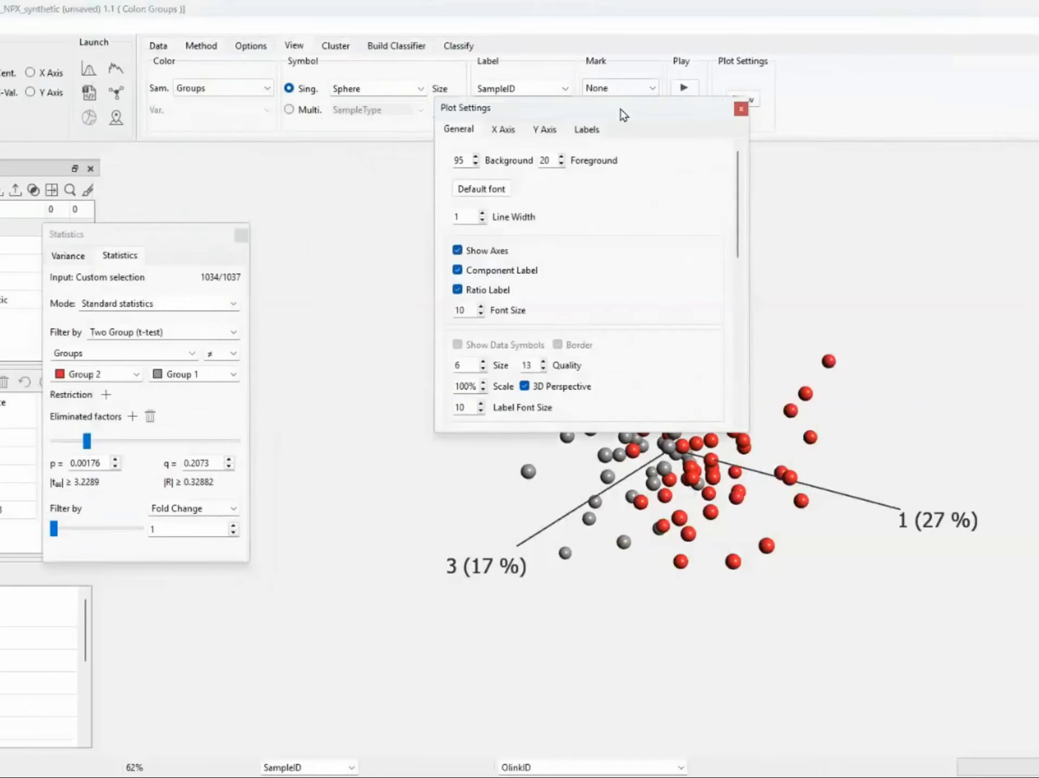
{"action": "left_click_drag", "start_coordinate": [621, 111], "coordinate": [604, 110]}
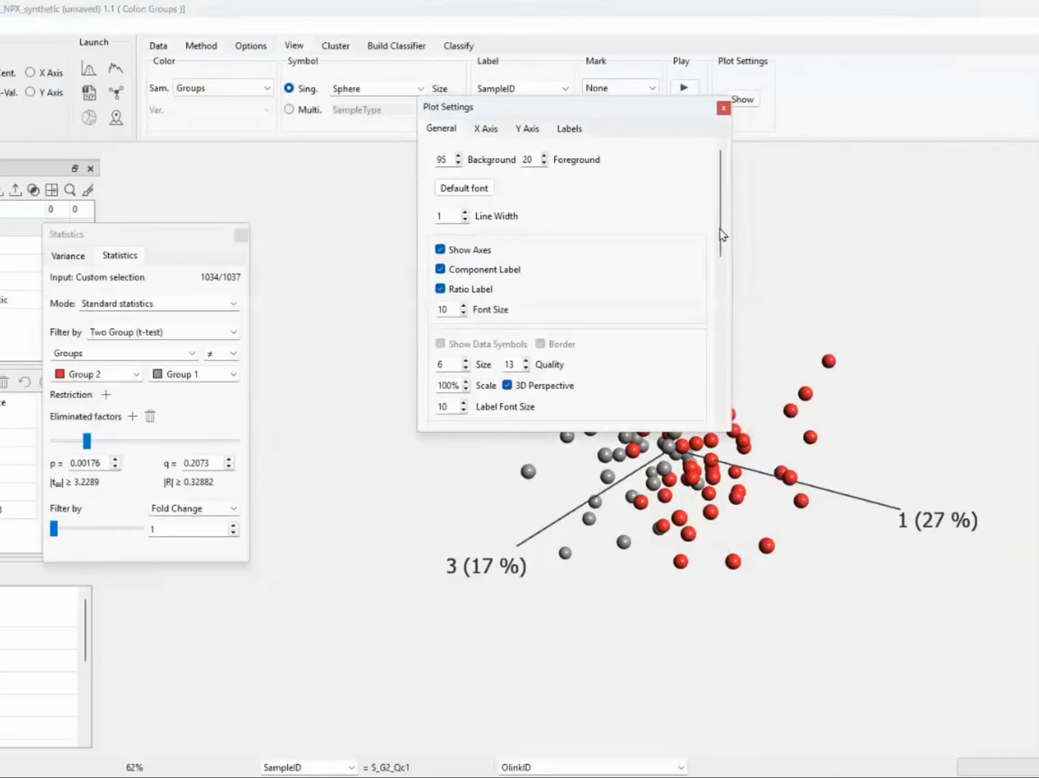
{"action": "left_click_drag", "start_coordinate": [722, 234], "coordinate": [718, 356]}
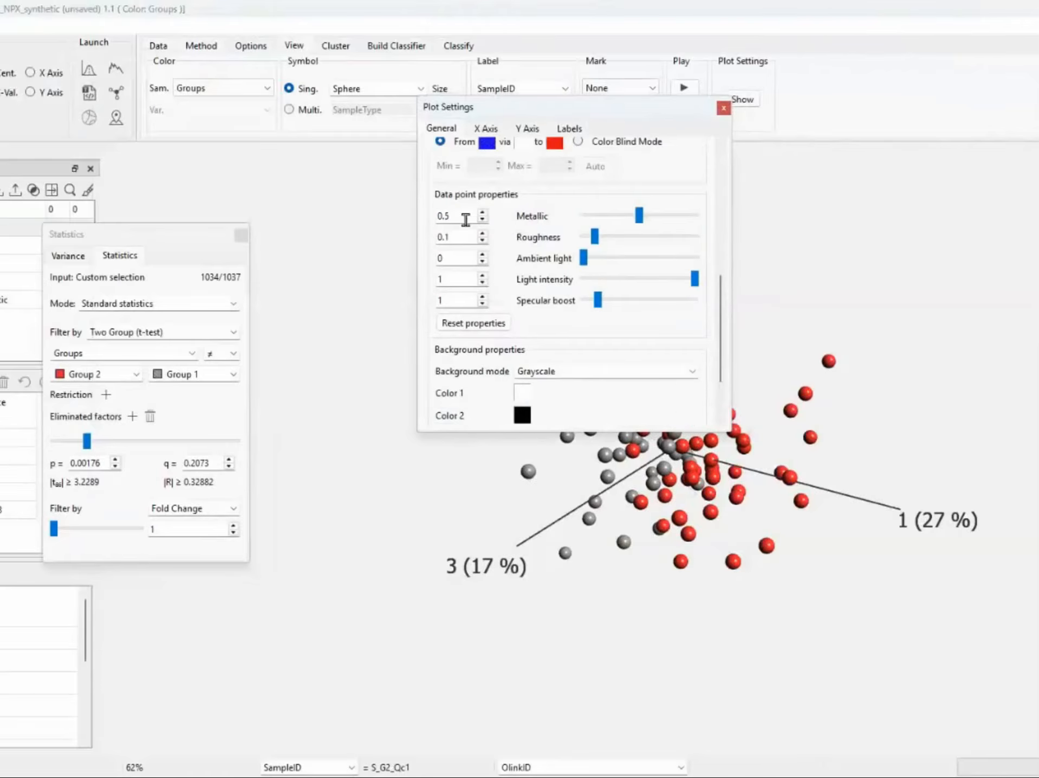
{"action": "left_click", "coordinate": [692, 373]}
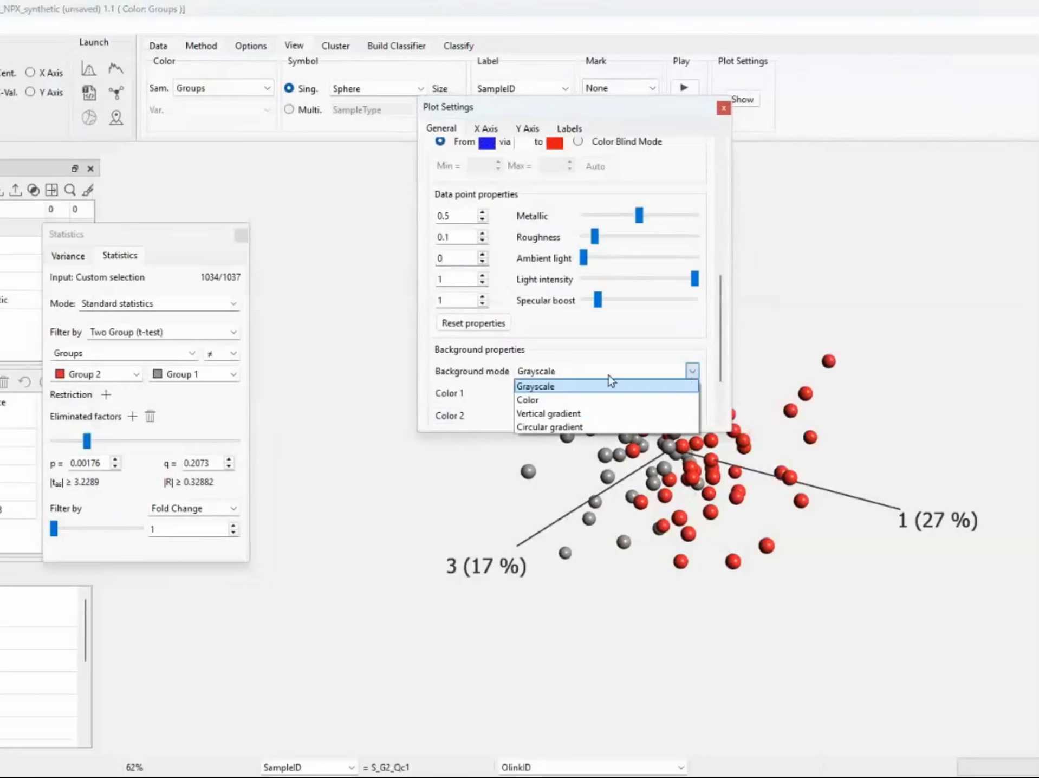
{"action": "left_click", "coordinate": [599, 419]}
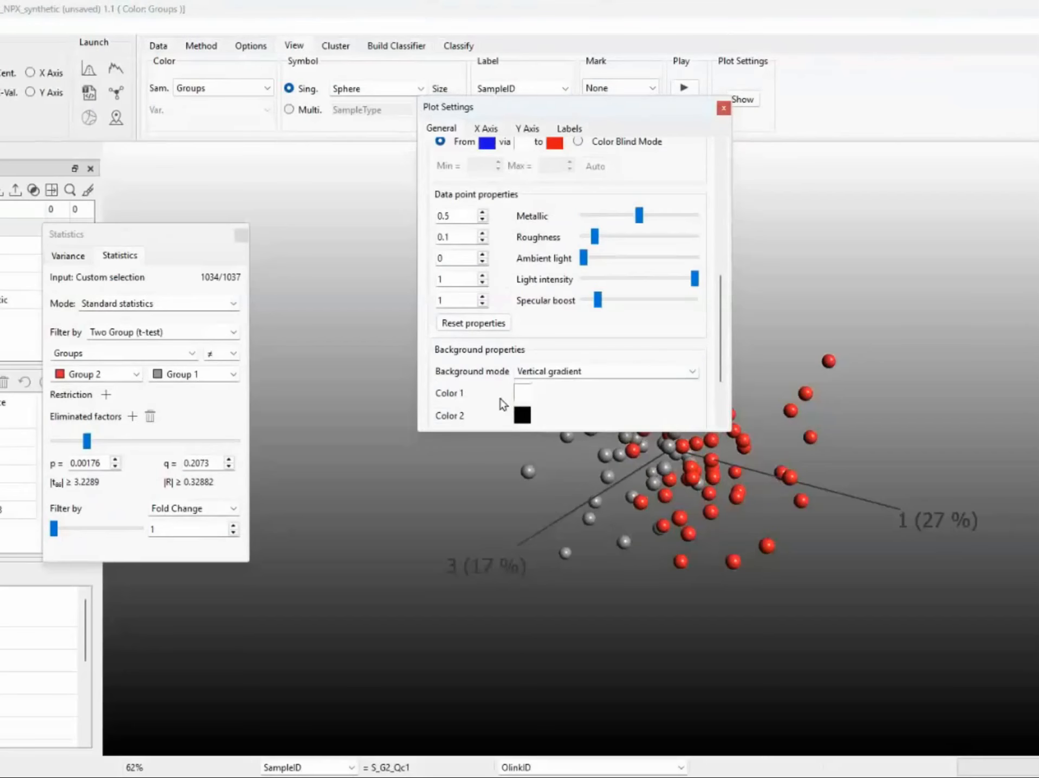
Set the background gradient's Color 1 to orange (#ffaa00) and Color 2 to pale yellow (#ffff7f)
{"action": "left_click", "coordinate": [520, 400]}
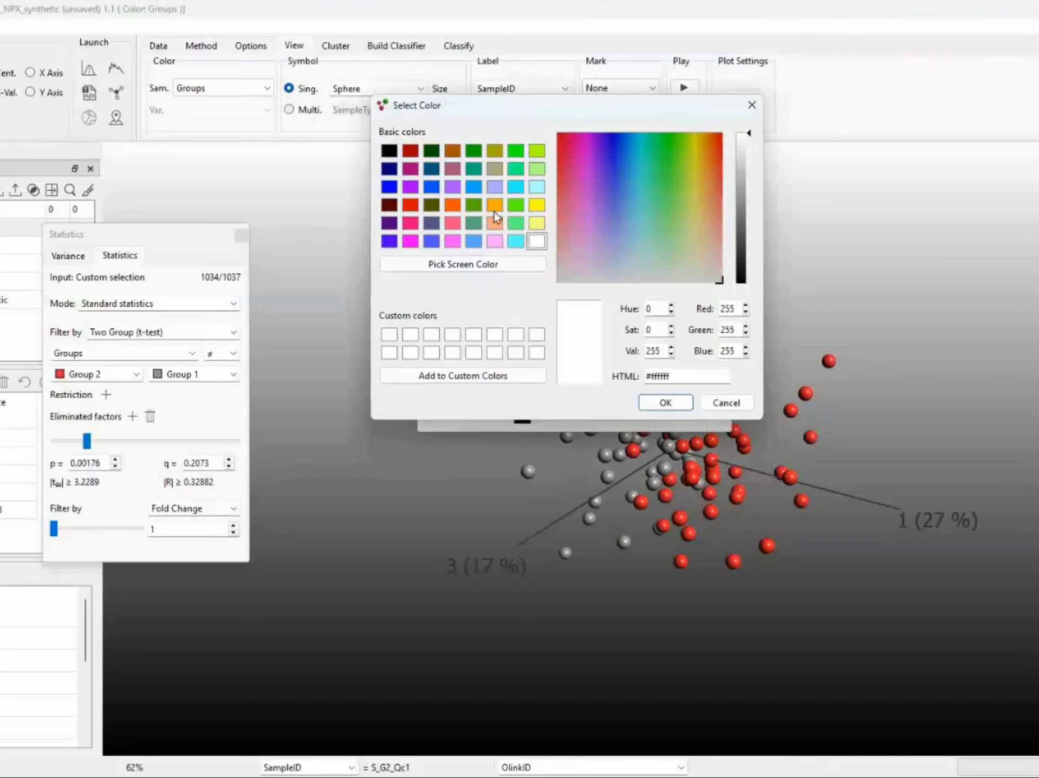
{"action": "left_click", "coordinate": [493, 207]}
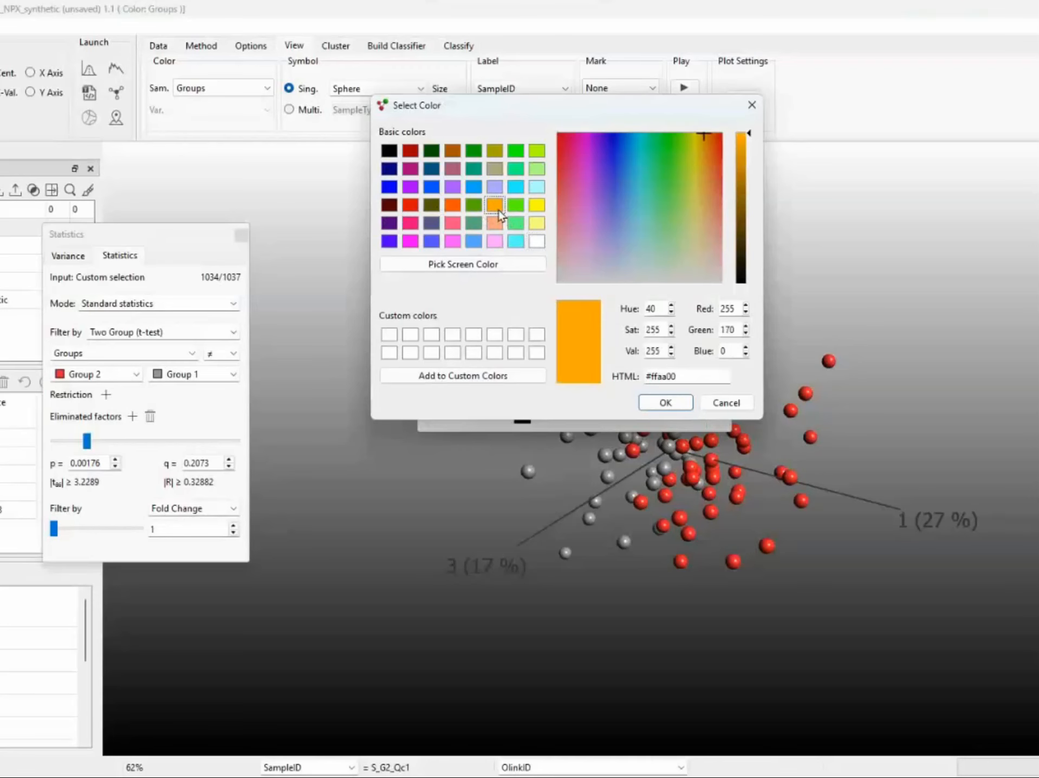
{"action": "left_click", "coordinate": [665, 403]}
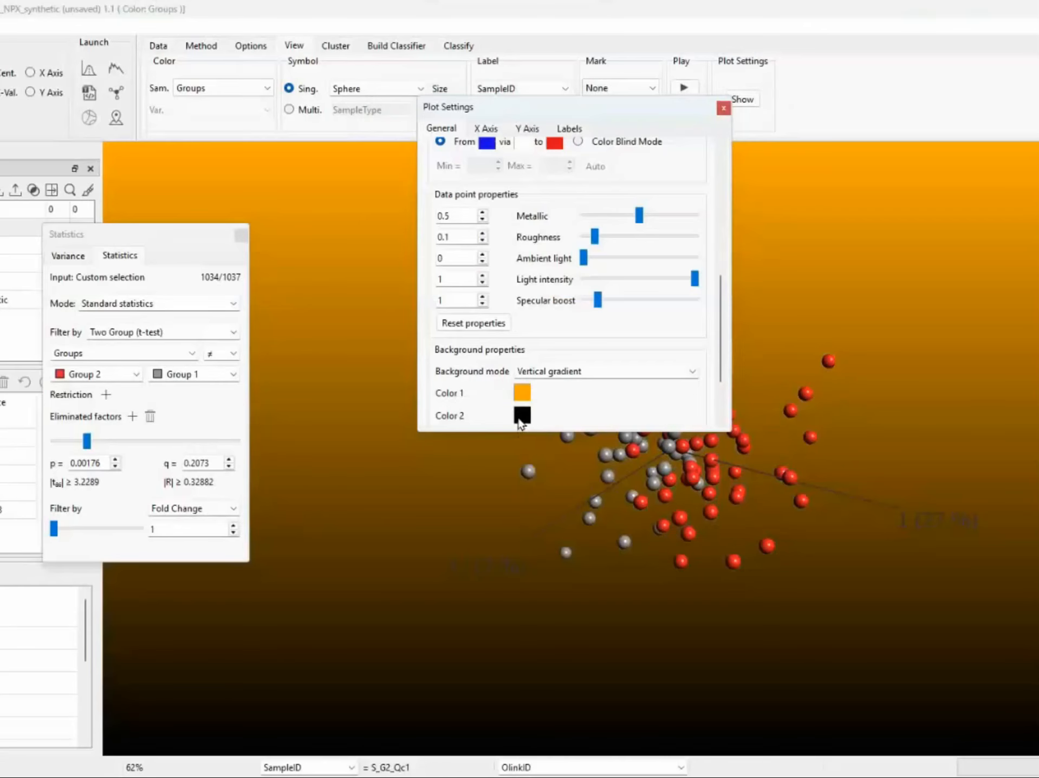
{"action": "left_click", "coordinate": [521, 415]}
{"action": "left_click", "coordinate": [536, 223]}
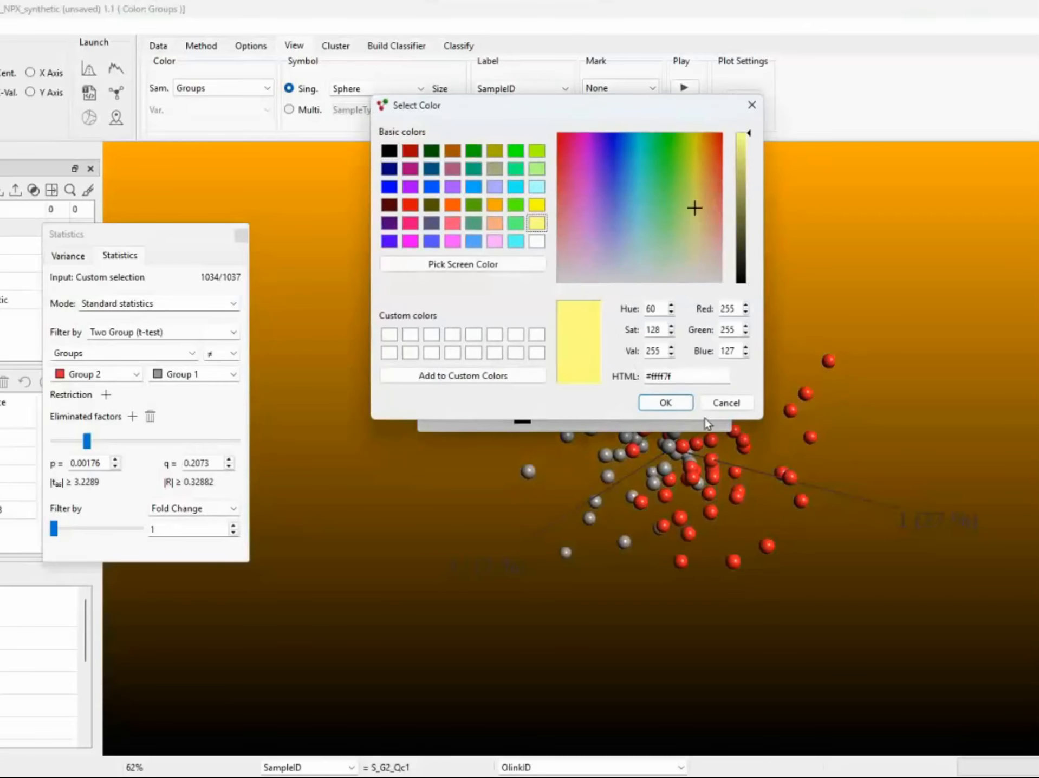
{"action": "left_click", "coordinate": [679, 404]}
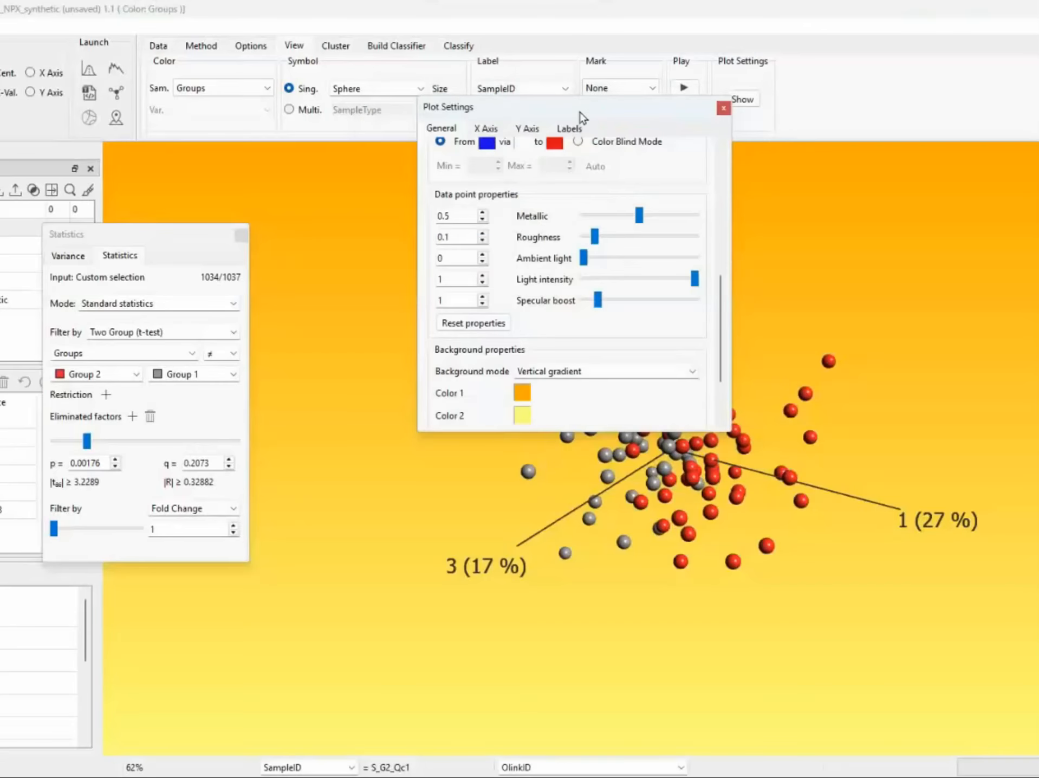
Review the reset options and general settings of the plot, and move the Plot Settings window aside
{"action": "left_click_drag", "start_coordinate": [570, 110], "coordinate": [518, 137]}
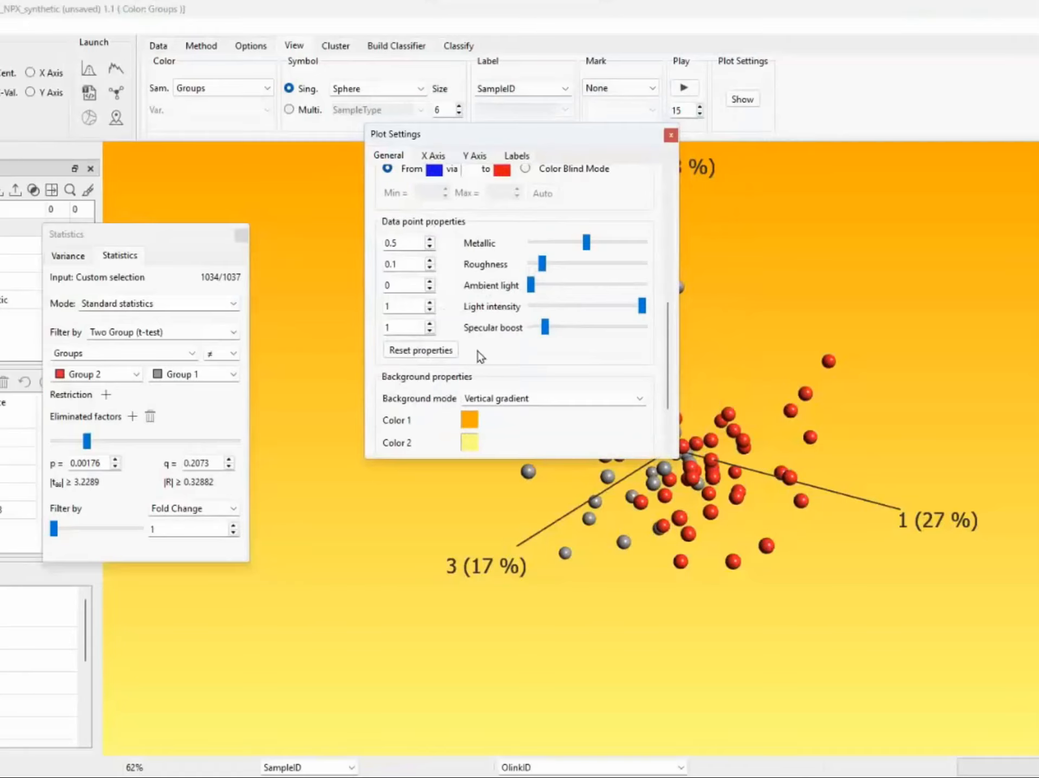
{"action": "scroll", "coordinate": [497, 386], "scroll_direction": "down", "scroll_amount": 3}
{"action": "left_click", "coordinate": [395, 400]}
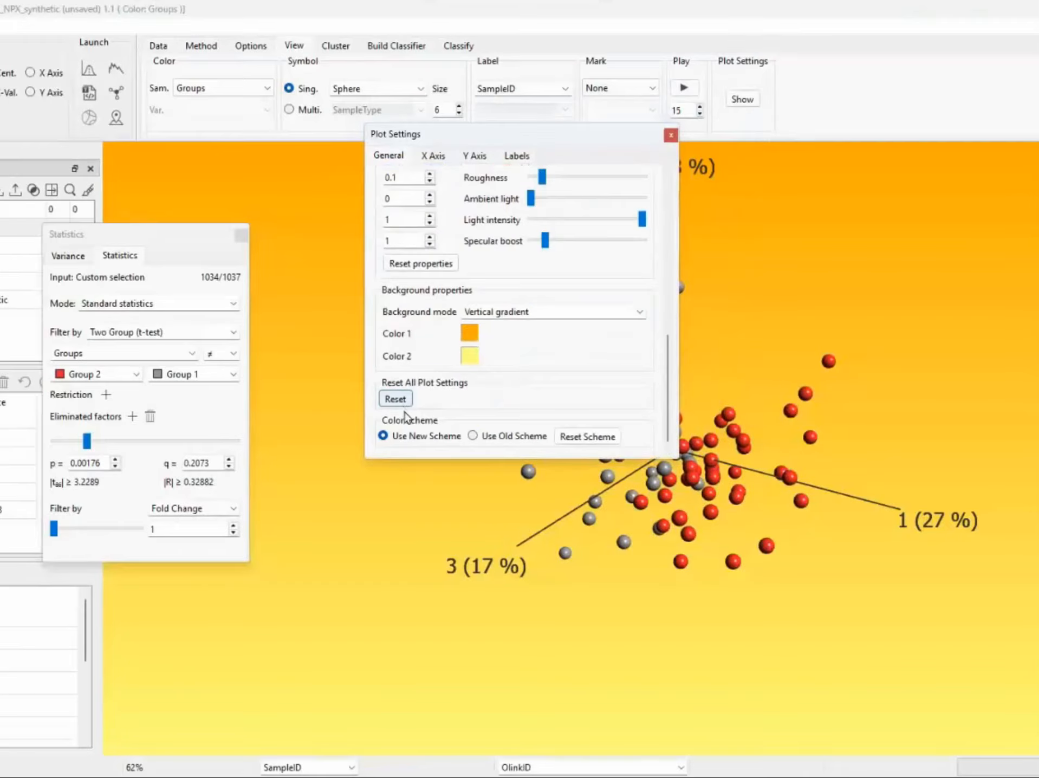
{"action": "scroll", "coordinate": [558, 191], "scroll_direction": "up", "scroll_amount": 2}
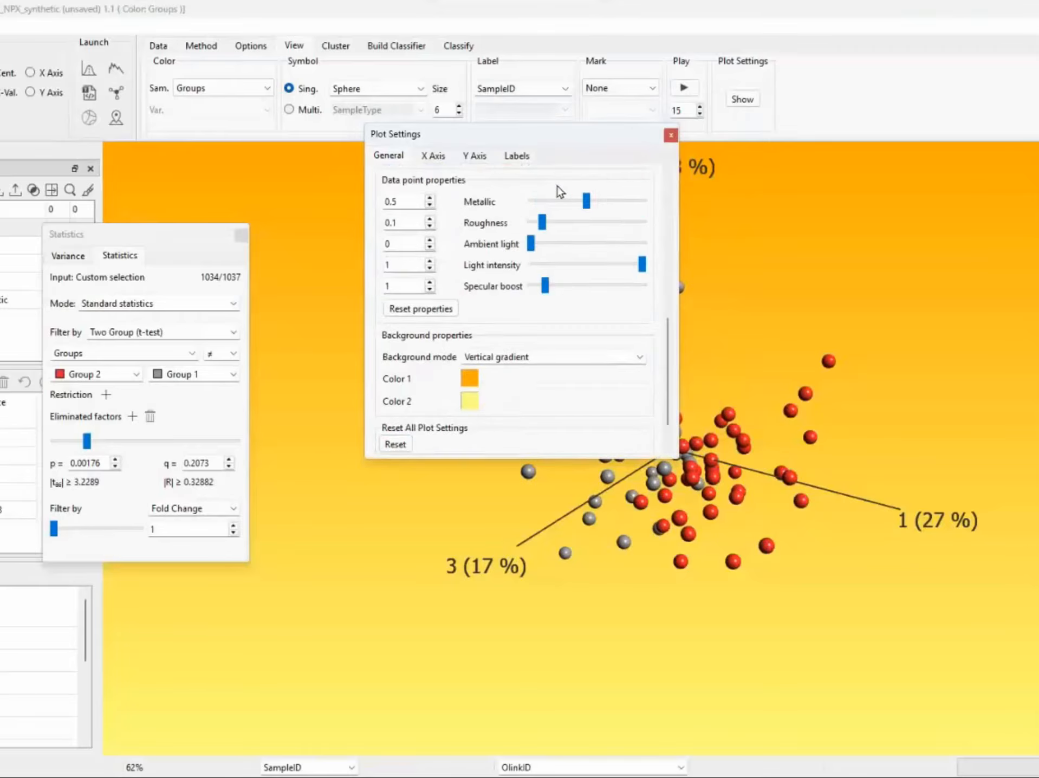
{"action": "scroll", "coordinate": [557, 190], "scroll_direction": "up", "scroll_amount": 8}
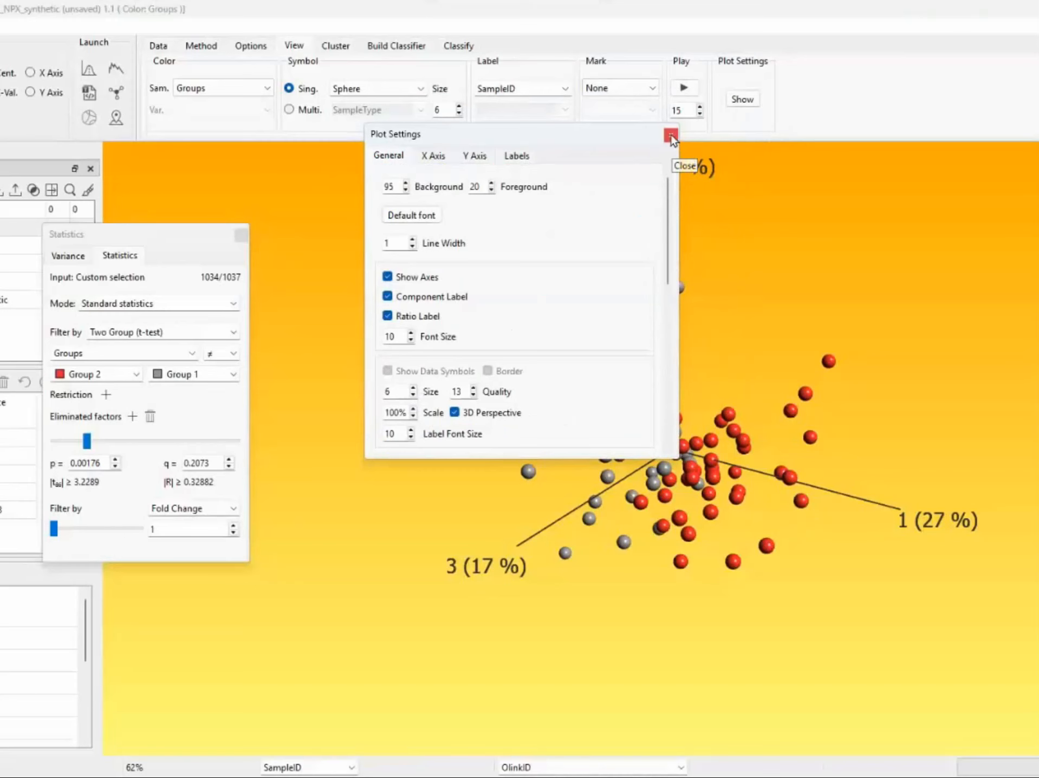
{"action": "left_click_drag", "start_coordinate": [572, 136], "coordinate": [885, 223]}
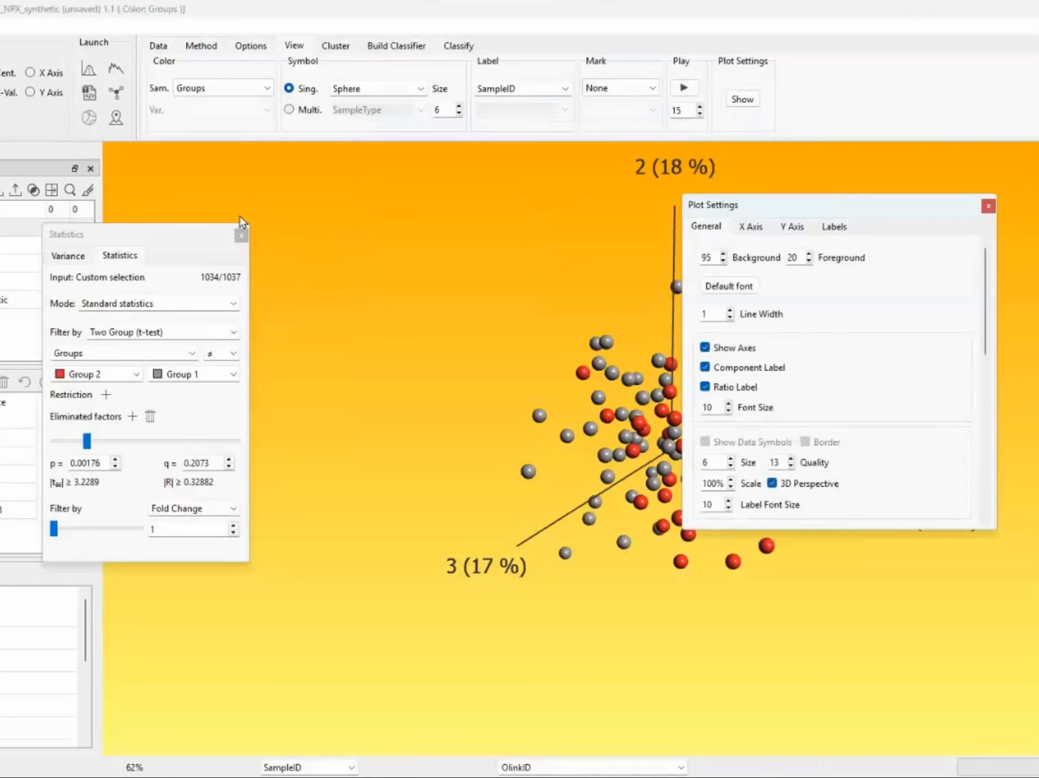
Switch the plot type to Volcano for the Group 2 versus Group 1 comparison
{"action": "left_click", "coordinate": [200, 46]}
{"action": "left_click", "coordinate": [344, 111]}
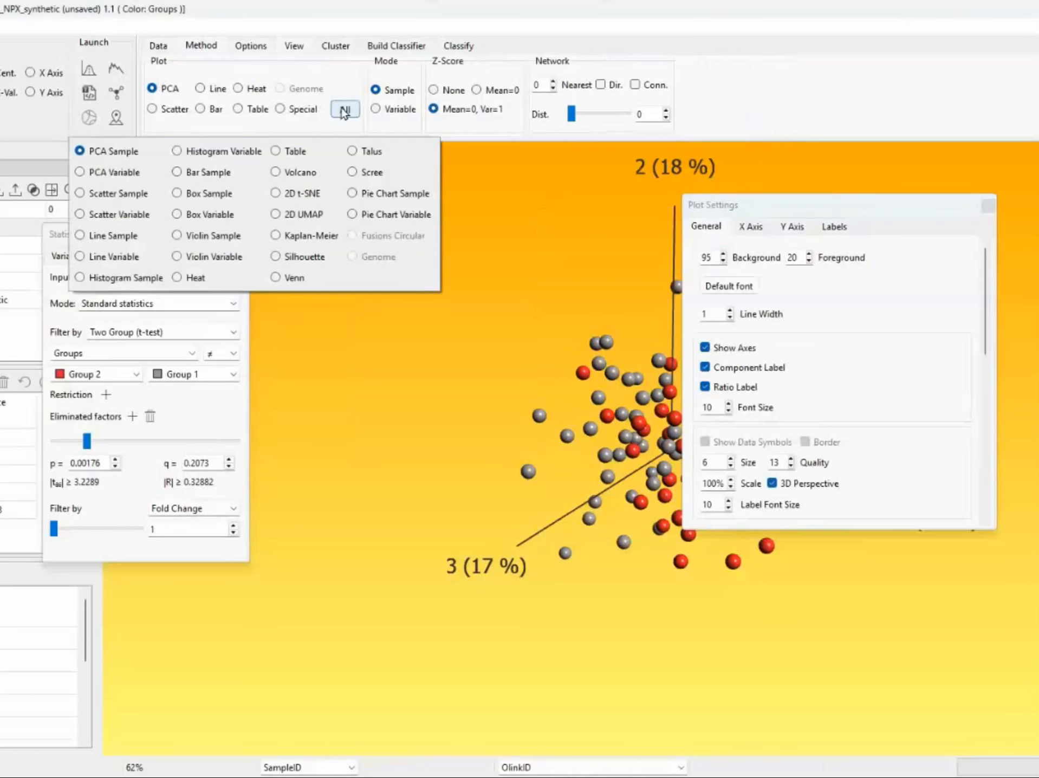
{"action": "left_click", "coordinate": [277, 173]}
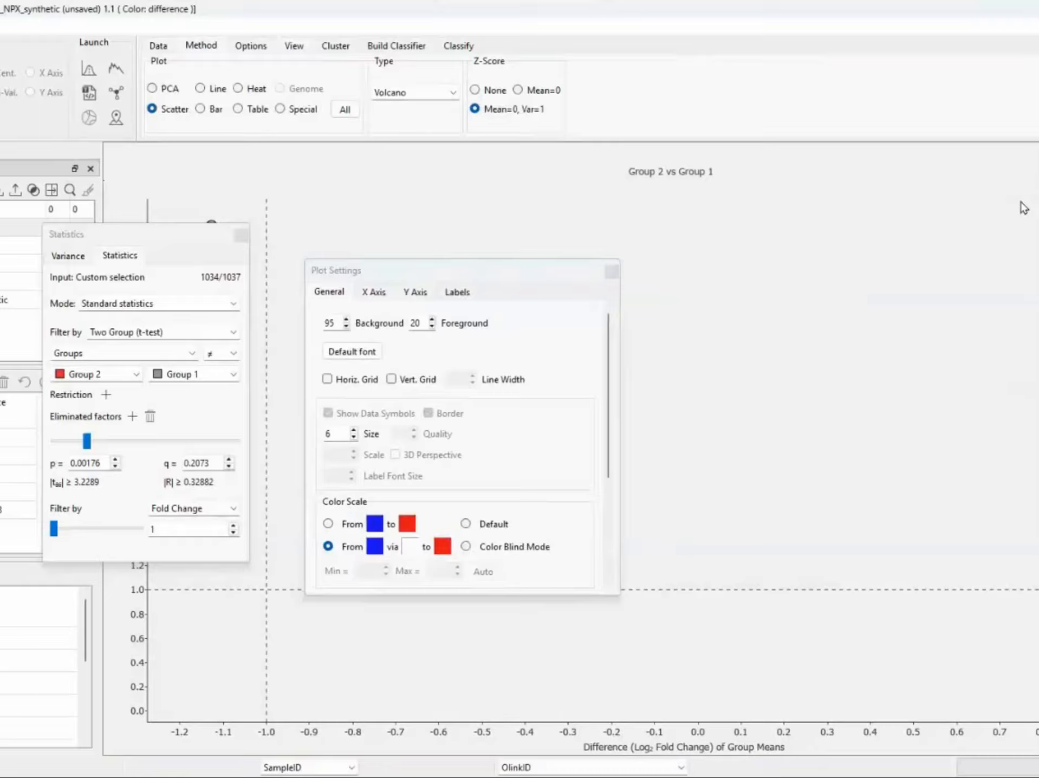
Move the OID50520 label away from its data point and select it for editing in the label settings
{"action": "left_click_drag", "start_coordinate": [1037, 232], "coordinate": [998, 306]}
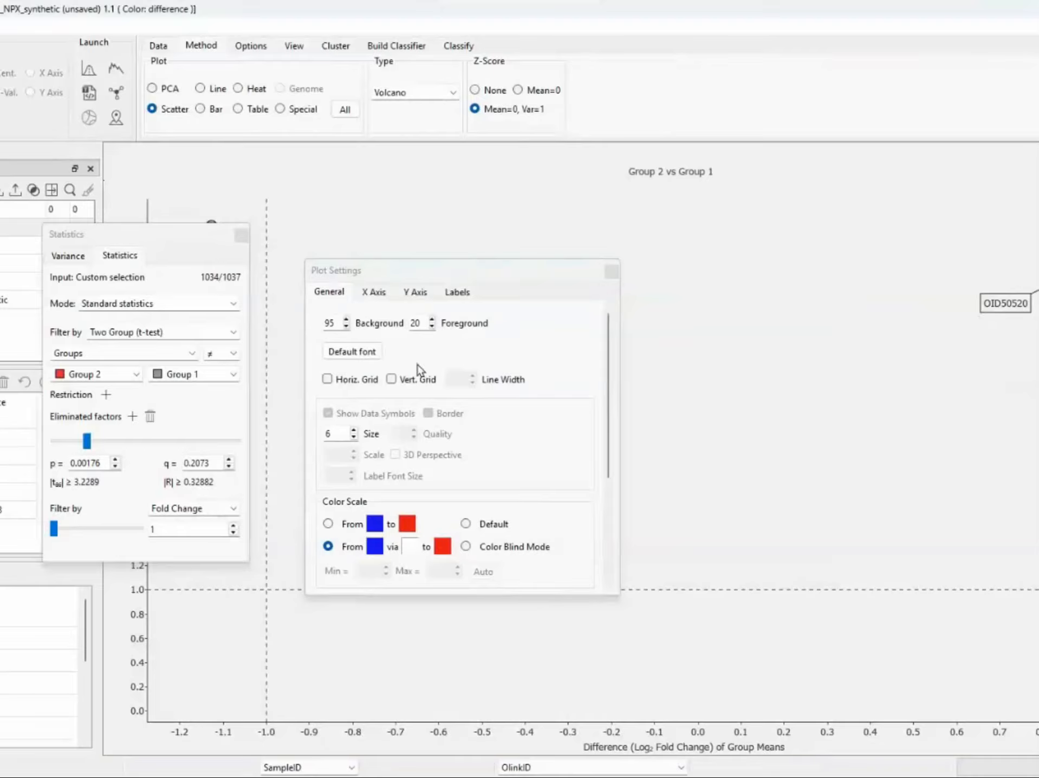
{"action": "left_click", "coordinate": [464, 295]}
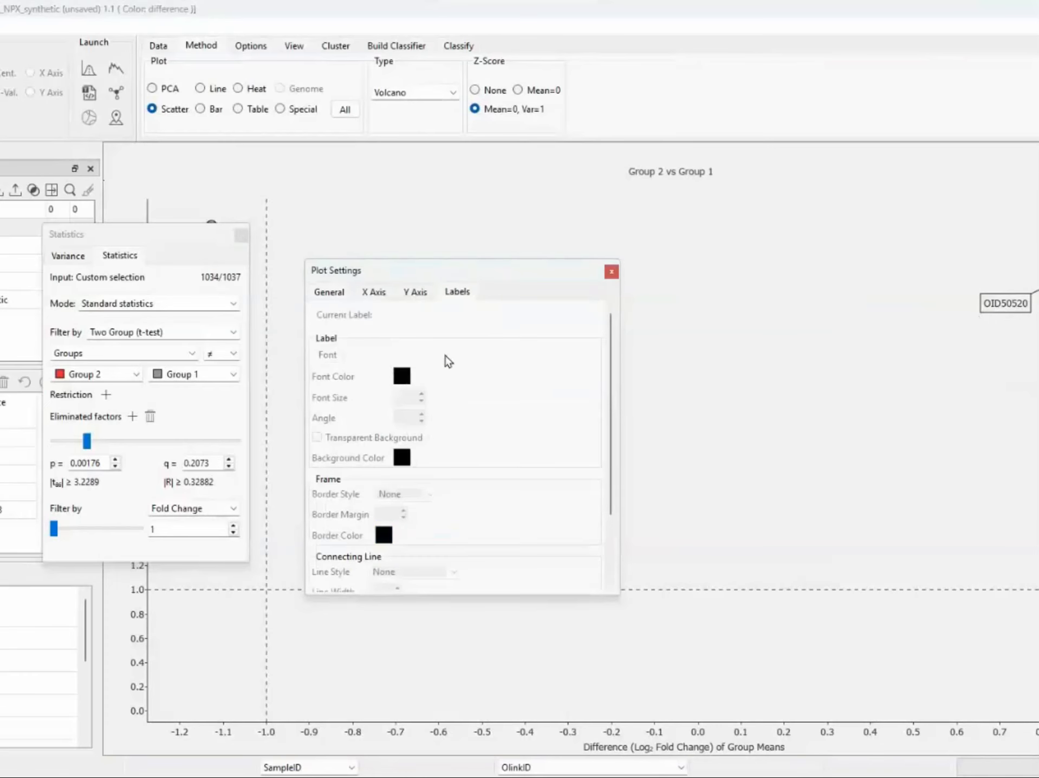
{"action": "left_click", "coordinate": [1006, 308]}
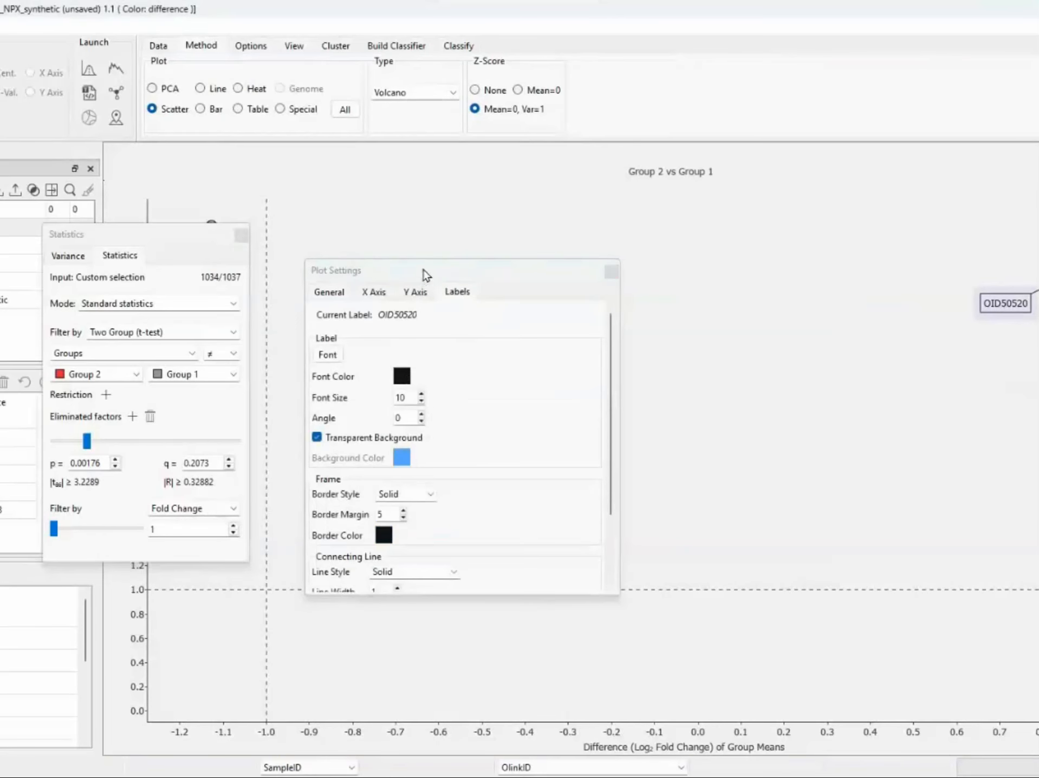
Enlarge the Plot Settings window and set the OID50520 label's connecting line style to Dot
{"action": "left_click_drag", "start_coordinate": [423, 273], "coordinate": [522, 202]}
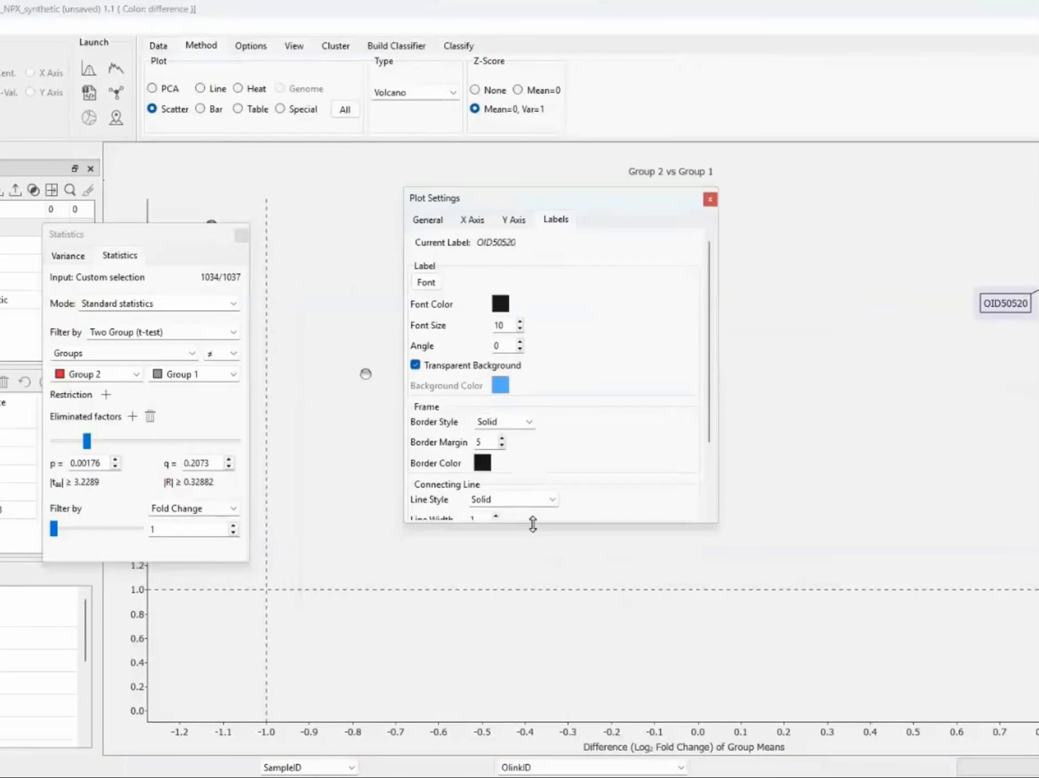
{"action": "left_click_drag", "start_coordinate": [533, 524], "coordinate": [521, 697]}
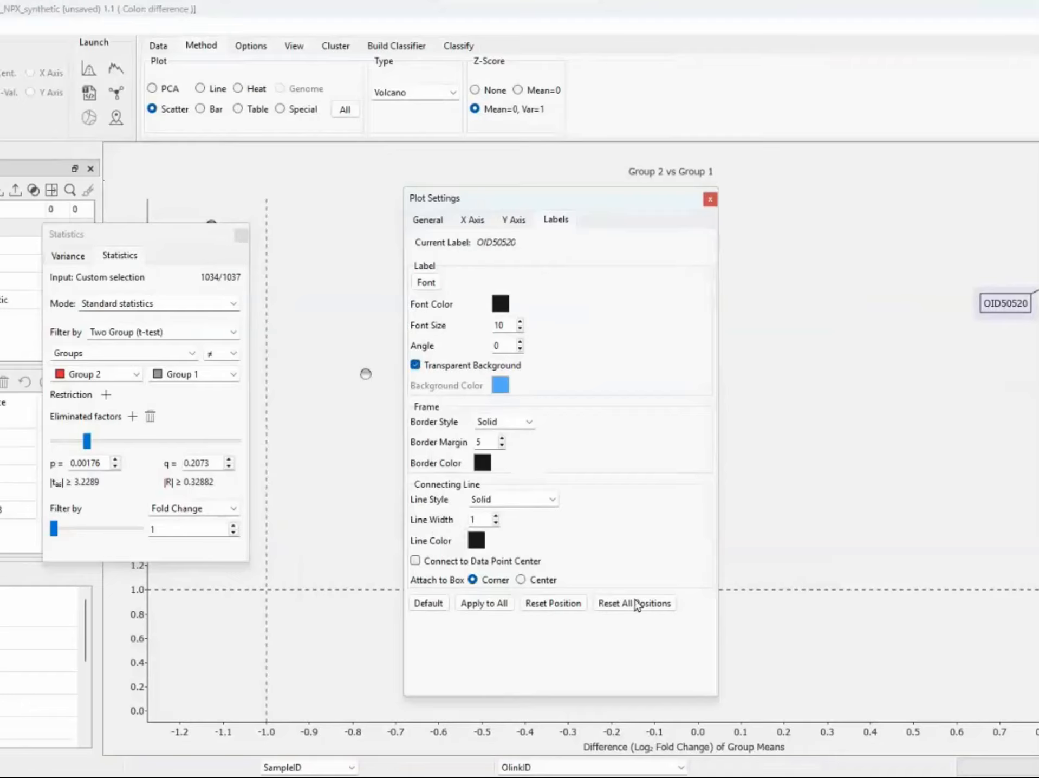
{"action": "left_click", "coordinate": [552, 498]}
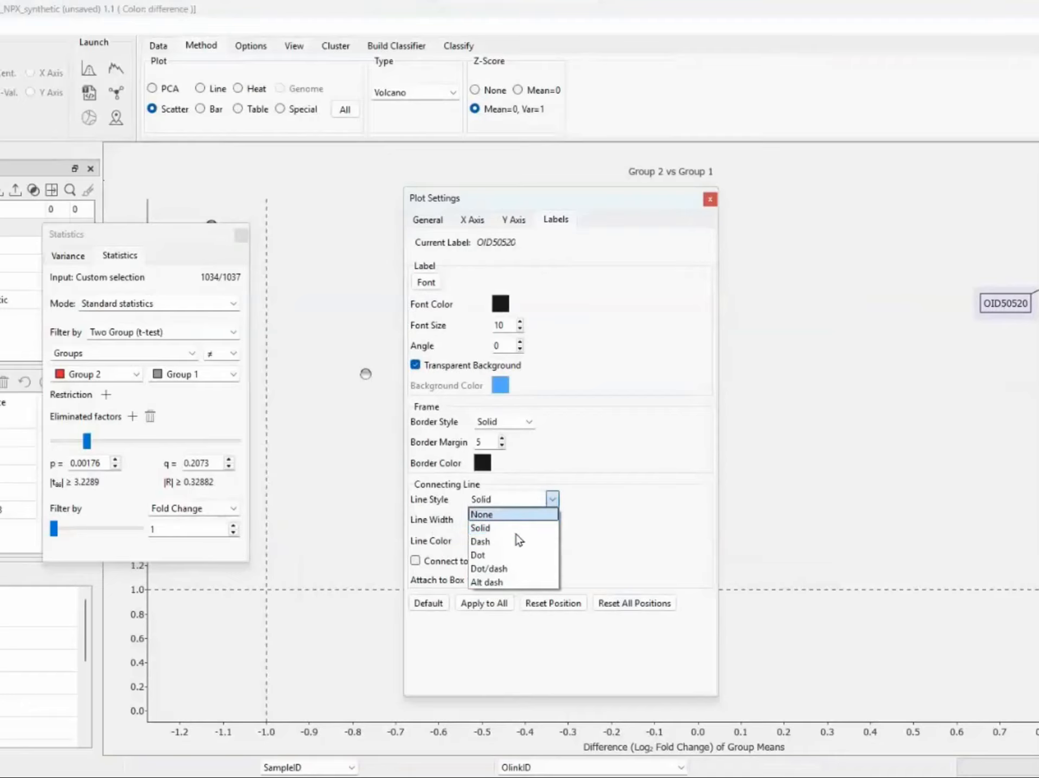
{"action": "left_click", "coordinate": [509, 557]}
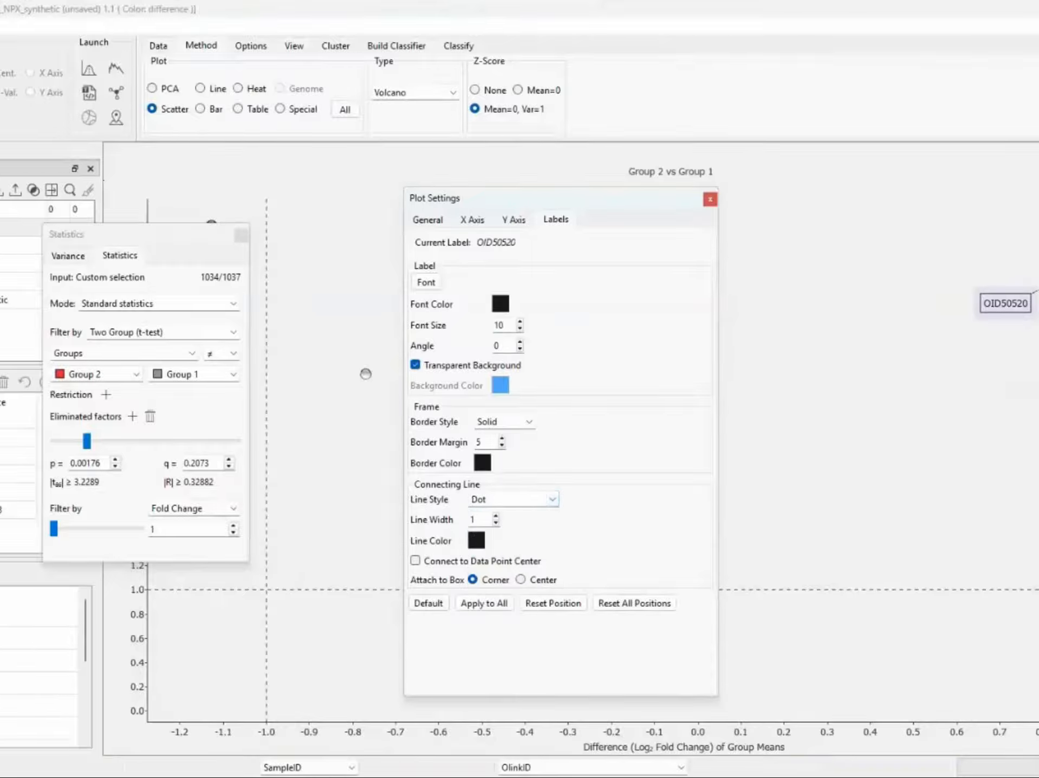